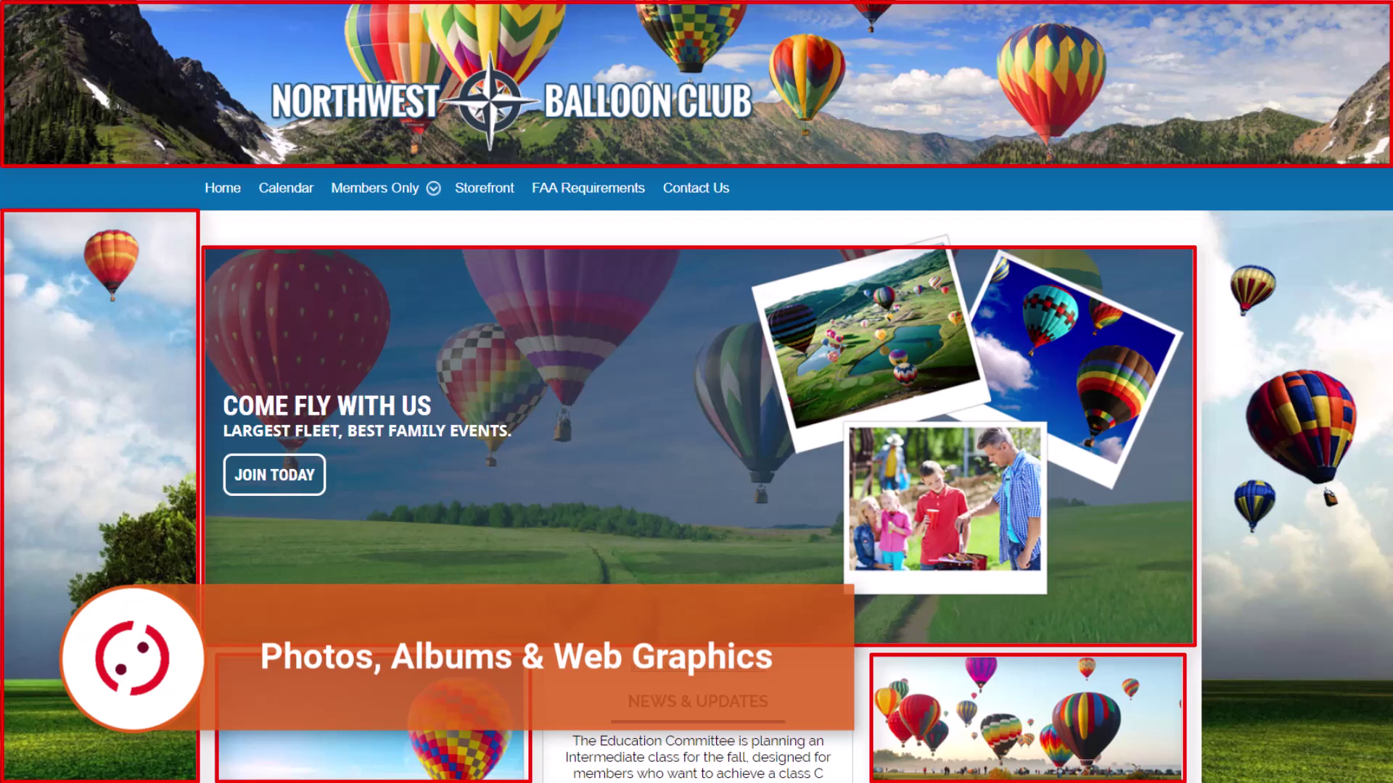
Step: Open the members' Photo Albums page and browse through the pictures in the Best Club Photos album
{"action": "mouse_move", "coordinate": [415, 192]}
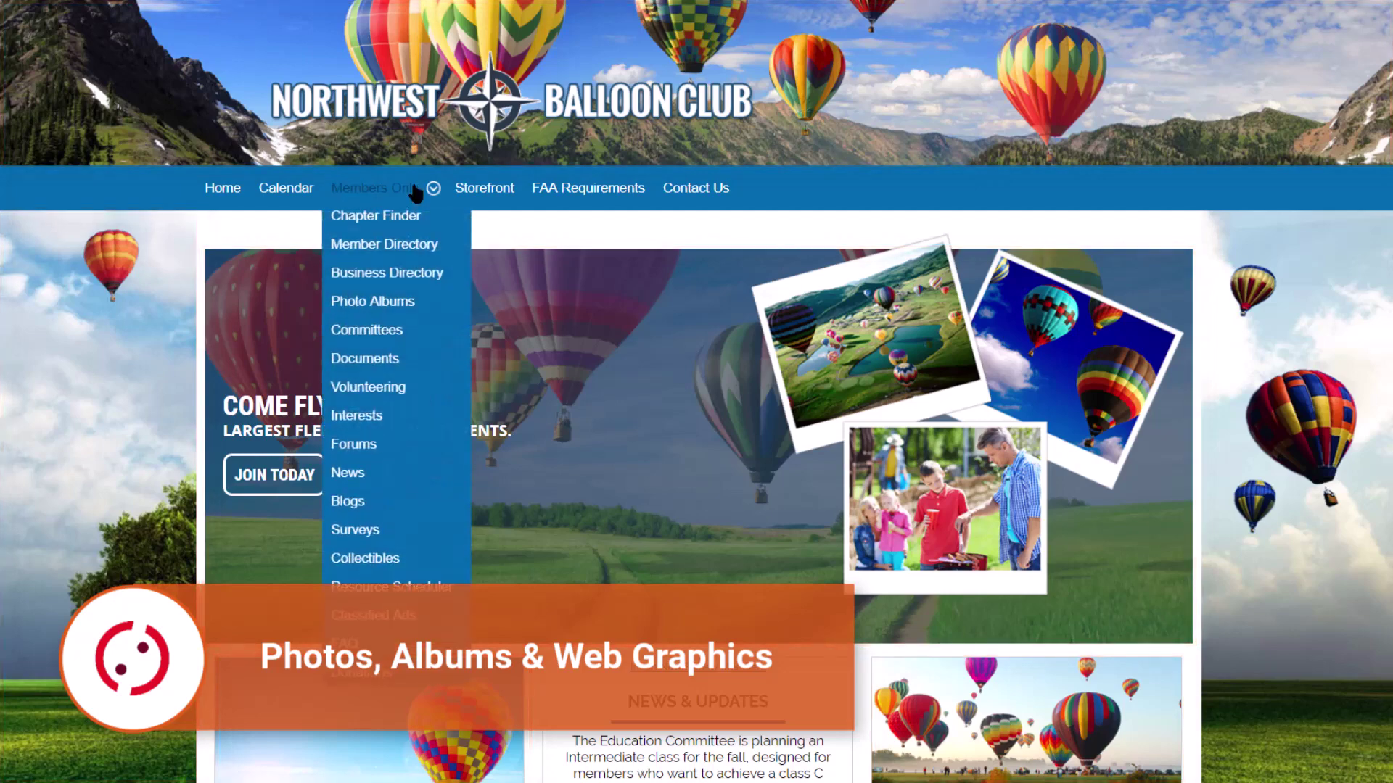
{"action": "left_click", "coordinate": [372, 301]}
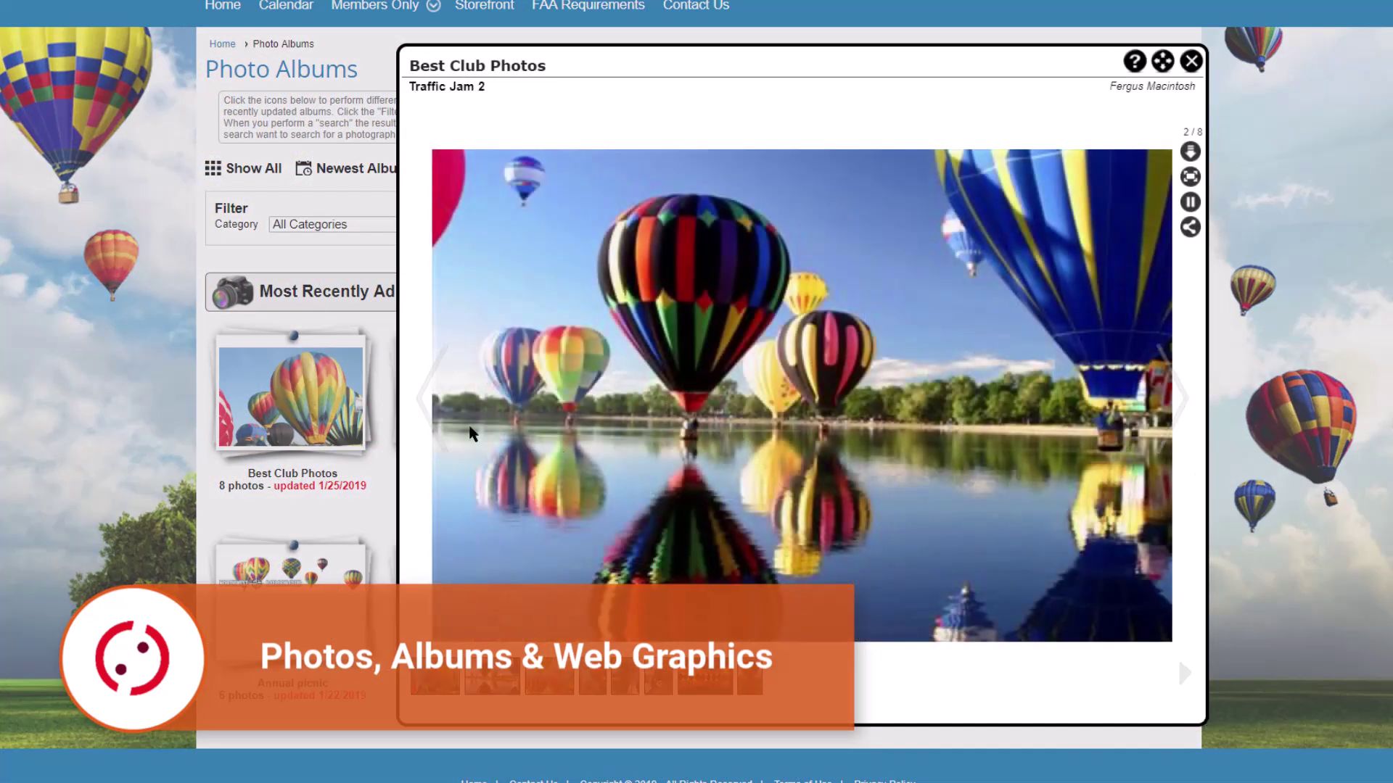
{"action": "left_click", "coordinate": [422, 419]}
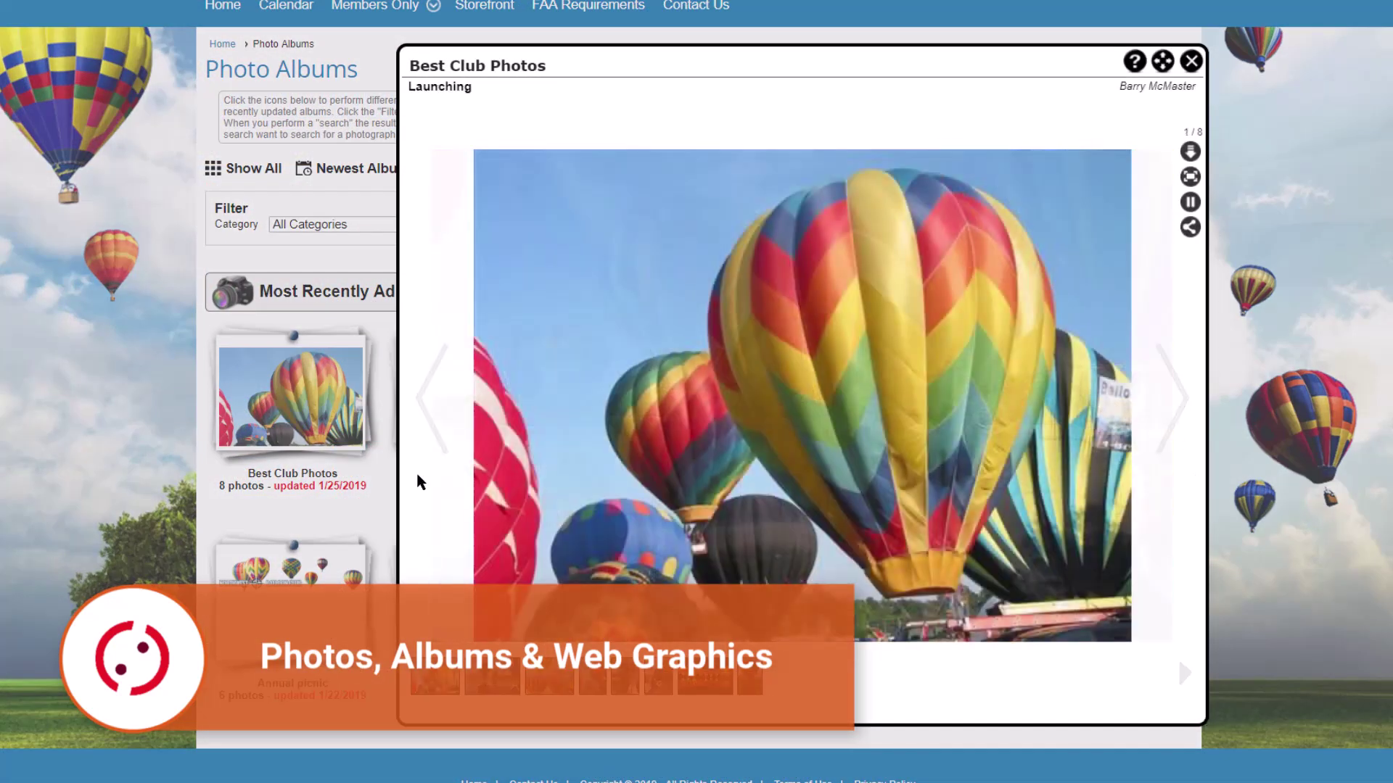
{"action": "left_click", "coordinate": [1190, 410]}
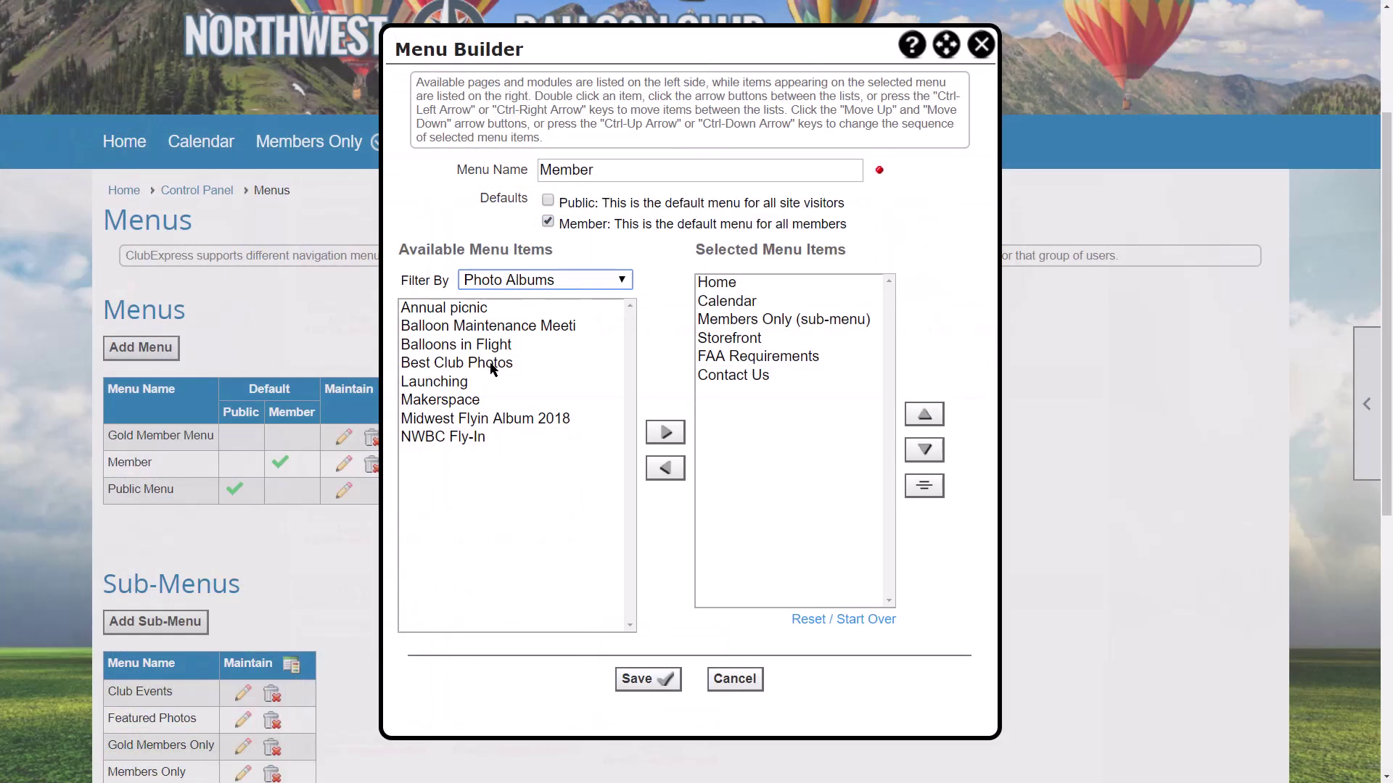
Step: Add the Best Club Photos album to the Member menu and place it between Calendar and Members Only
{"action": "left_click", "coordinate": [491, 363]}
{"action": "left_click", "coordinate": [662, 433]}
{"action": "left_click", "coordinate": [923, 414]}
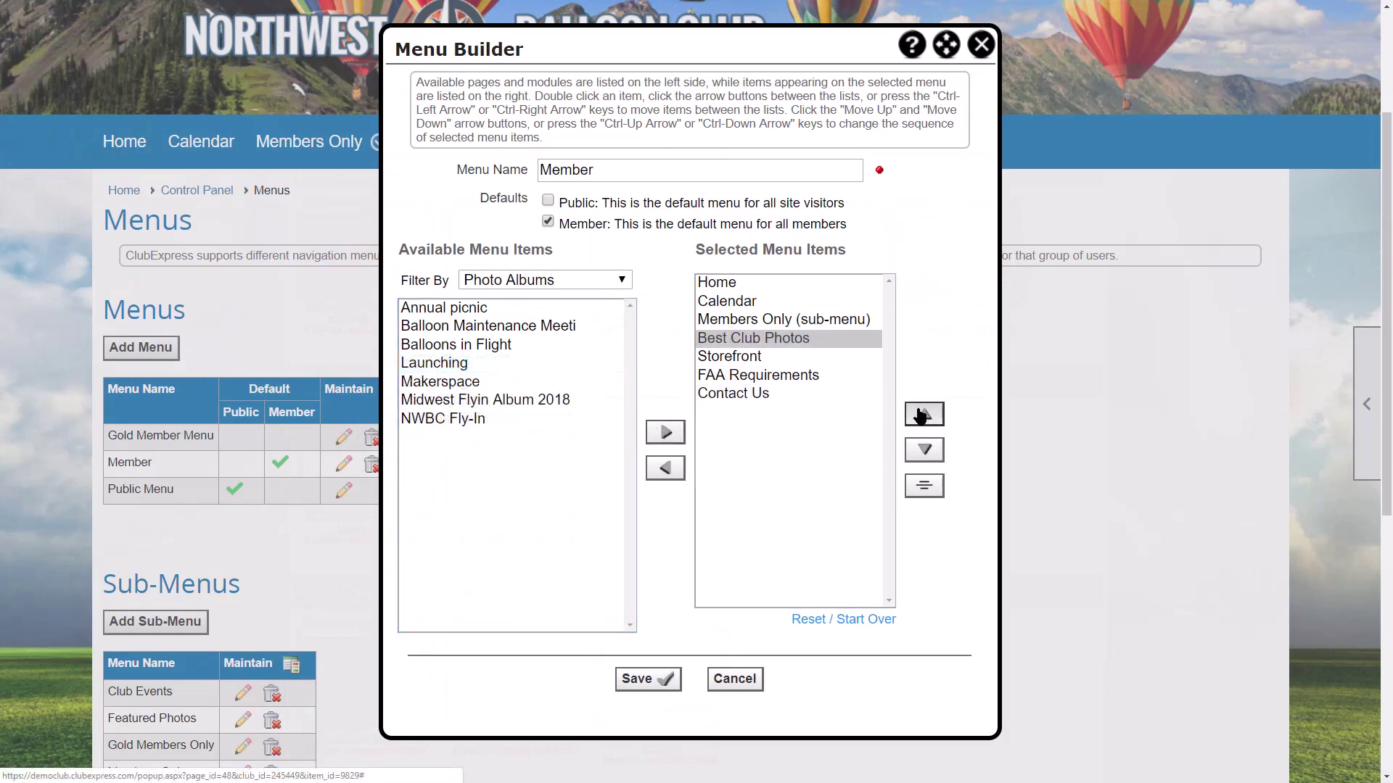
{"action": "left_click", "coordinate": [924, 414]}
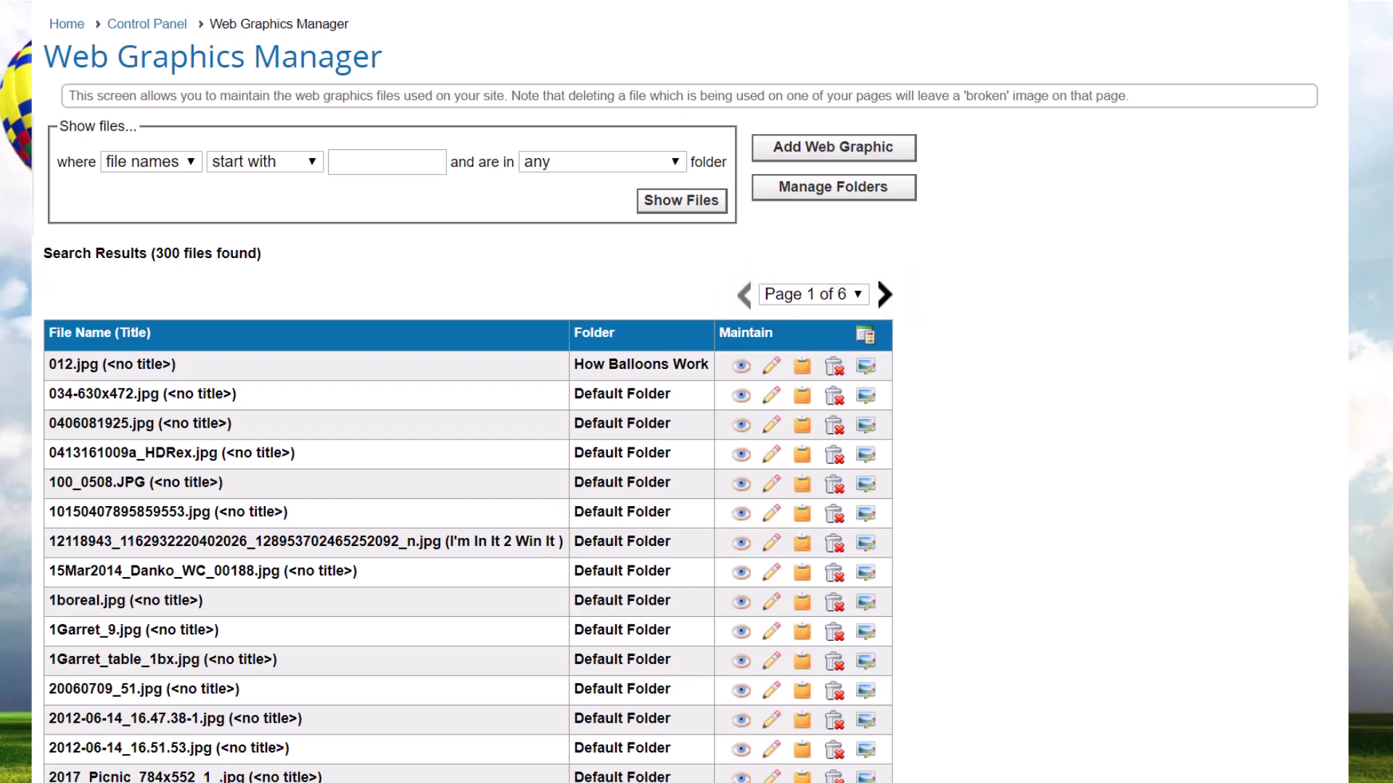
Step: Search the web graphics in any folder for file names that contain "gif"
{"action": "left_click", "coordinate": [192, 166]}
{"action": "left_click", "coordinate": [192, 165]}
{"action": "left_click", "coordinate": [314, 164]}
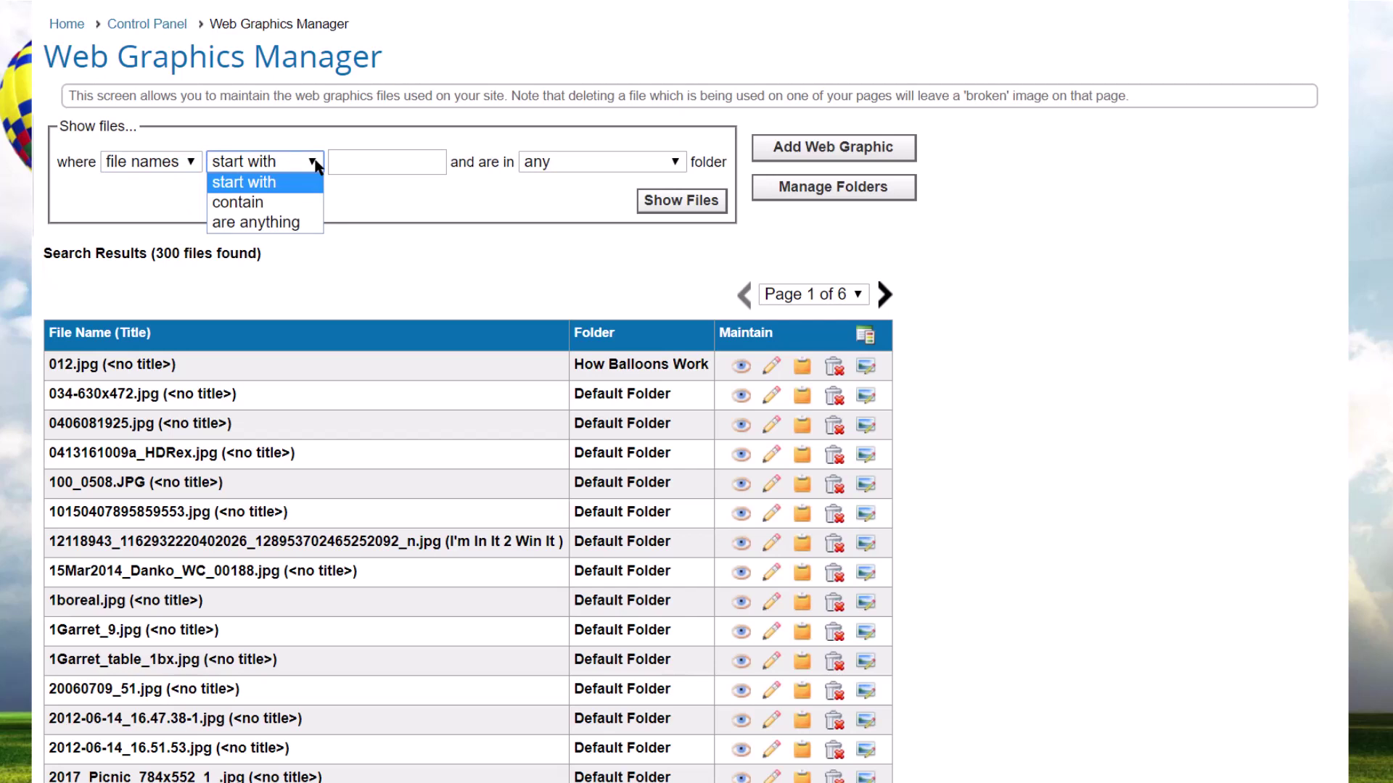
{"action": "left_click", "coordinate": [351, 162]}
{"action": "type", "text": "gif"}
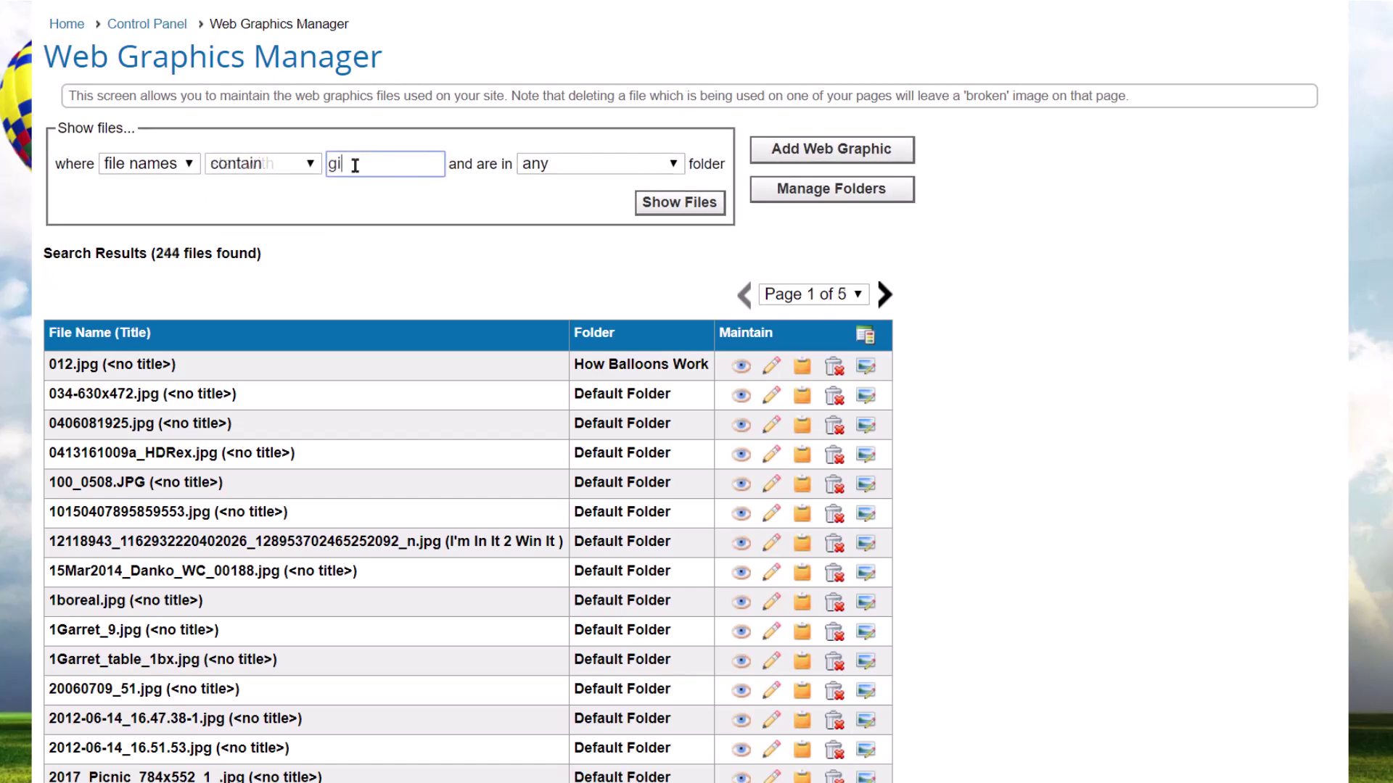
{"action": "left_click", "coordinate": [671, 205]}
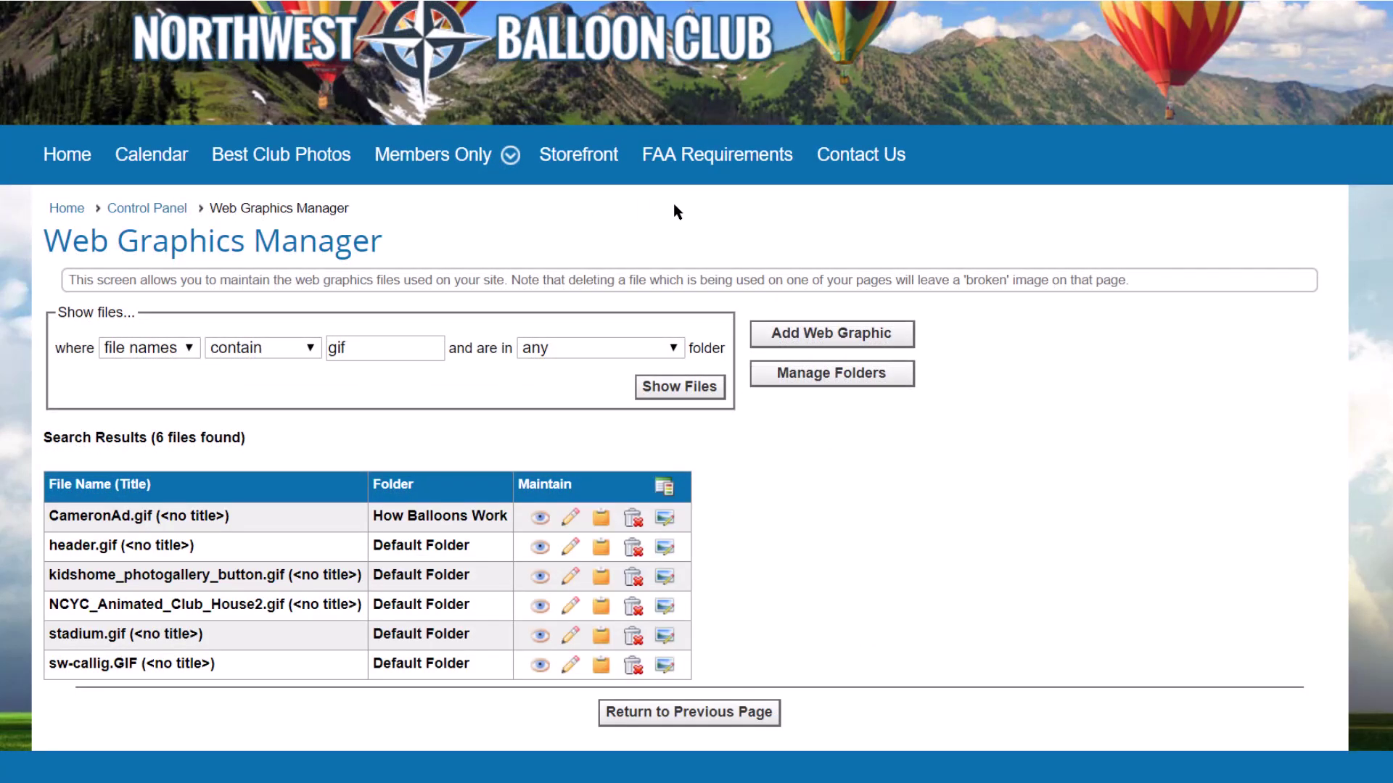
Step: Search the web graphics in any folder for titles that contain "survey"
{"action": "left_click", "coordinate": [674, 349]}
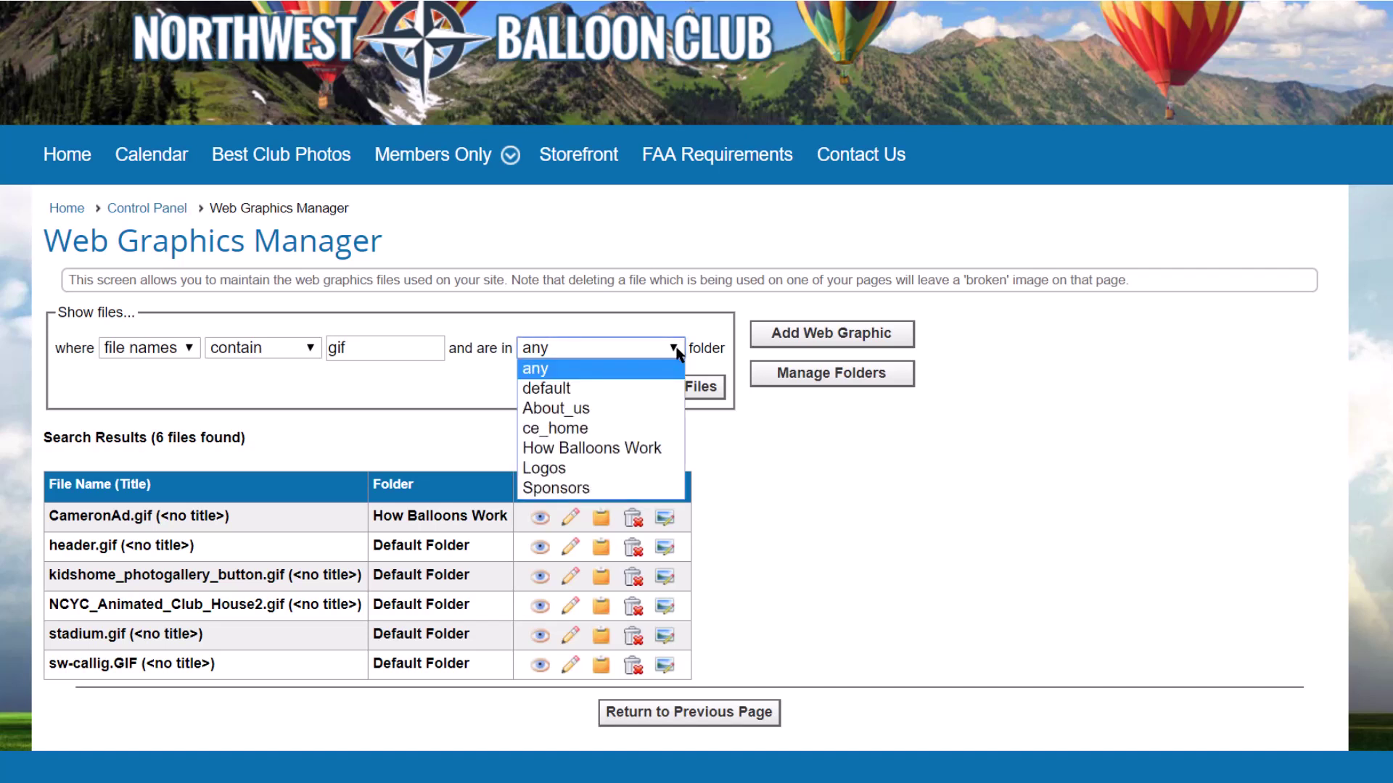
{"action": "left_click", "coordinate": [676, 350]}
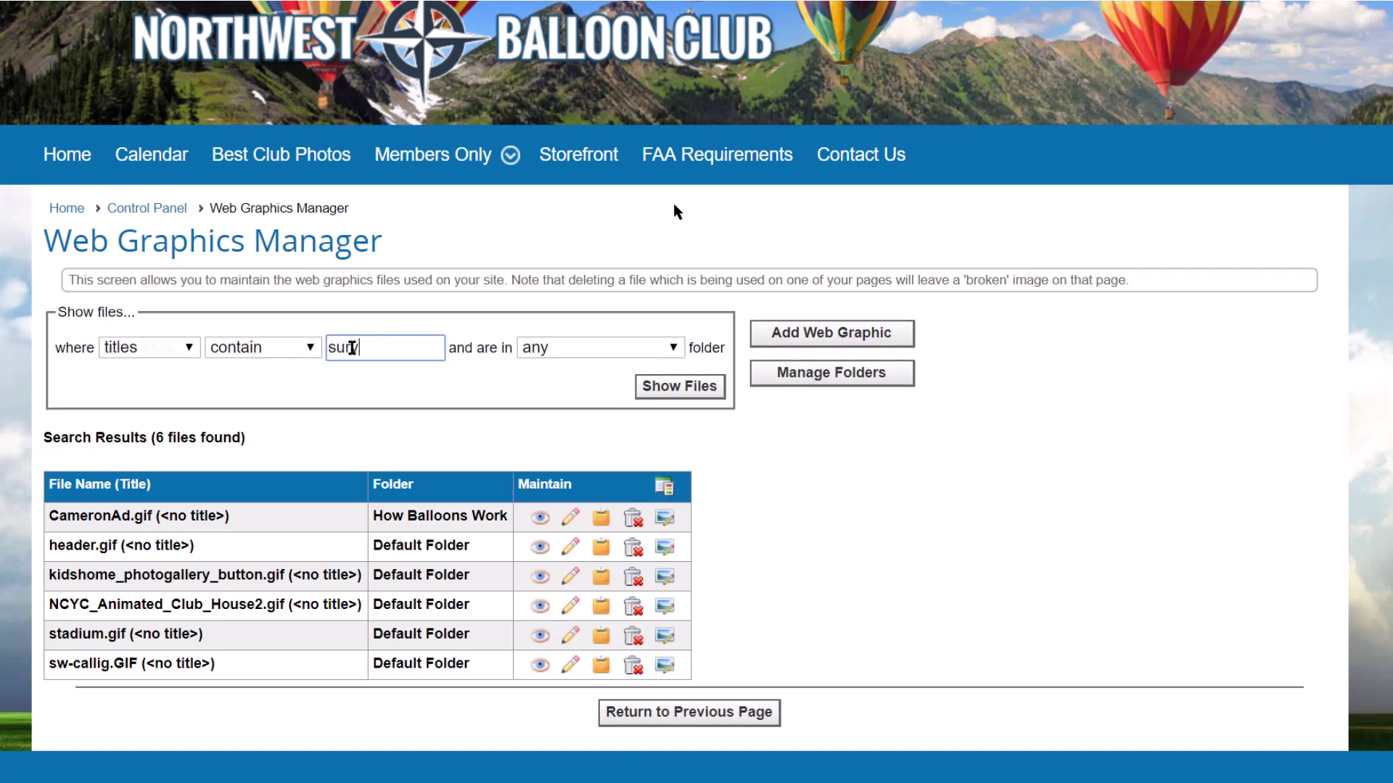
{"action": "type", "text": "vey"}
{"action": "left_click", "coordinate": [699, 388]}
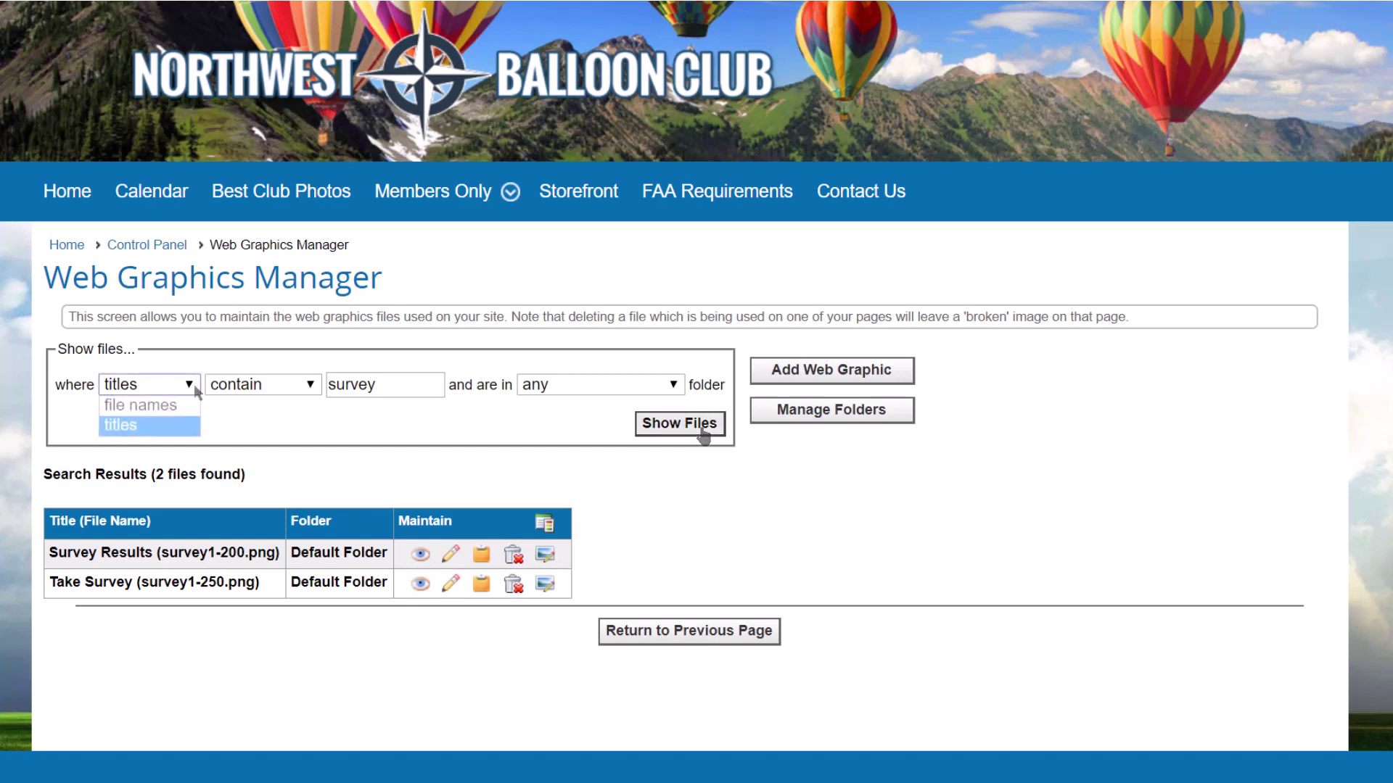
Step: Search the web graphics in any folder for file names that contain "balloon"
{"action": "left_click", "coordinate": [180, 406]}
{"action": "left_click_drag", "start_coordinate": [382, 385], "coordinate": [320, 392]}
{"action": "type", "text": "balloon"}
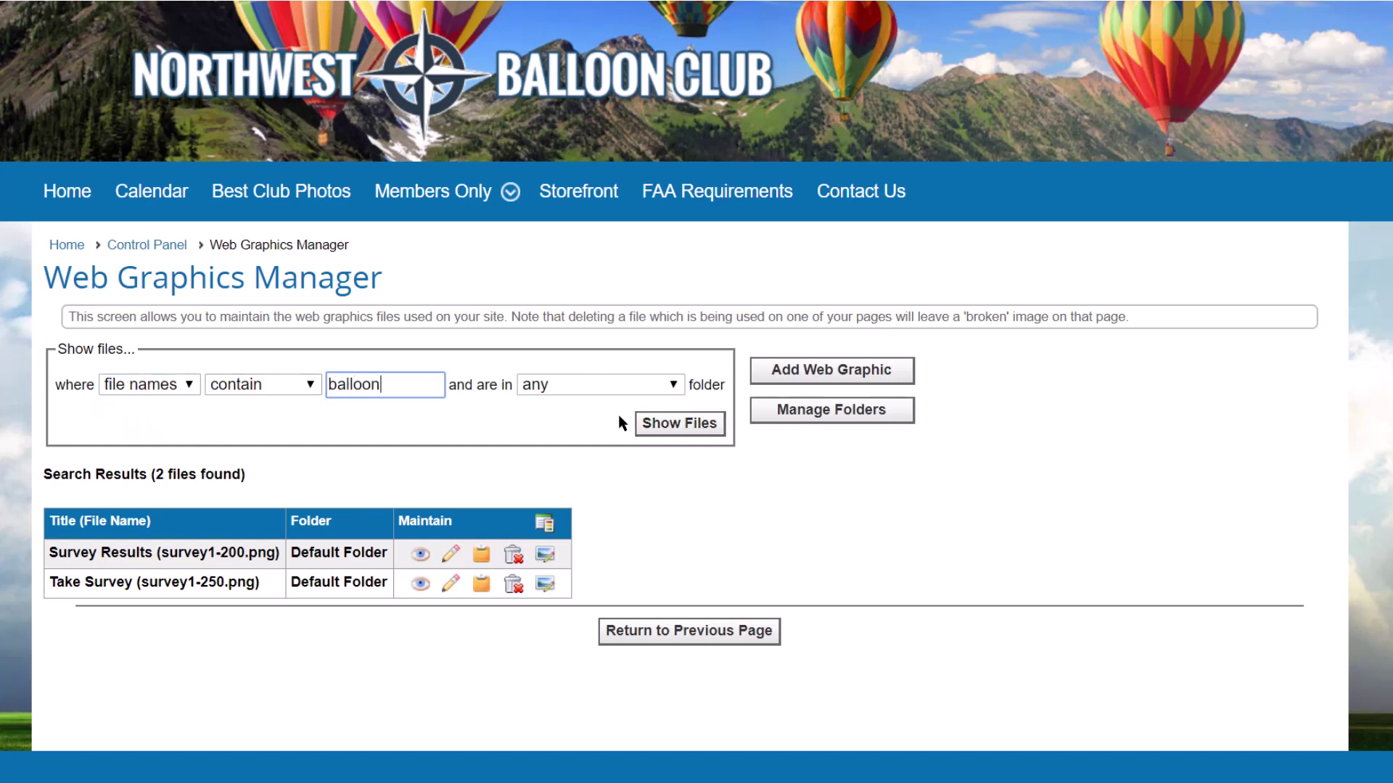
{"action": "left_click", "coordinate": [702, 428]}
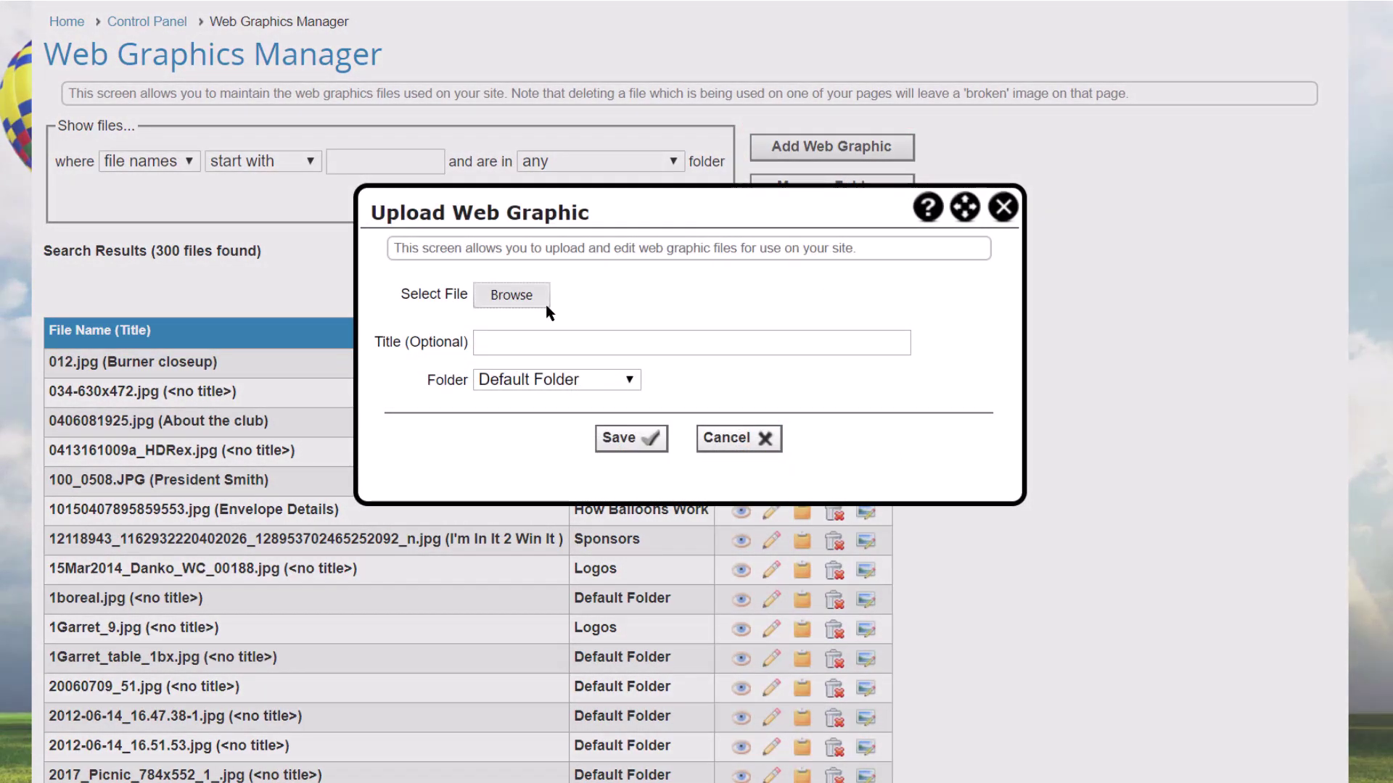
Step: Upload balloon icon.png as a web graphic titled "Acme Balloon Logo" in the Logos folder
{"action": "left_click", "coordinate": [546, 306]}
{"action": "left_click", "coordinate": [239, 169]}
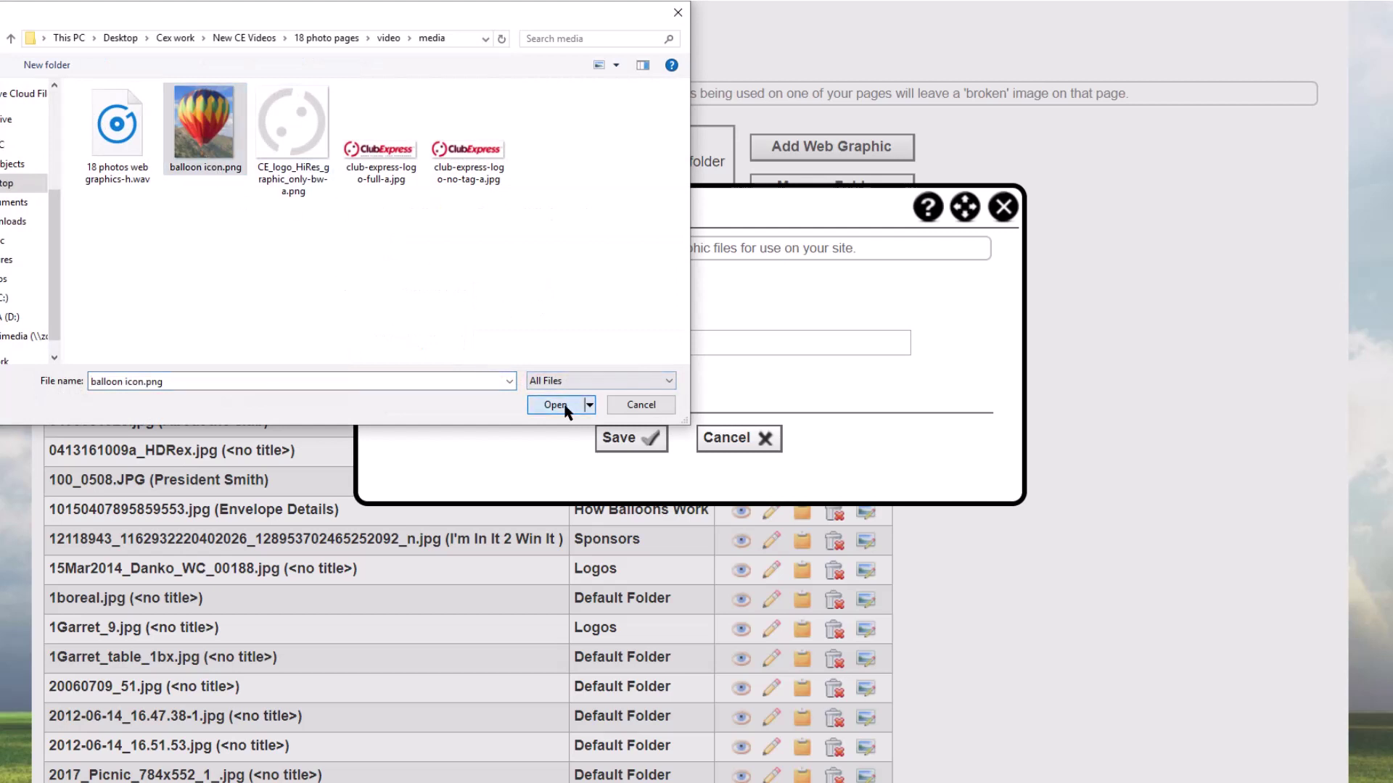
{"action": "left_click", "coordinate": [565, 410]}
{"action": "left_click", "coordinate": [493, 370]}
{"action": "type", "text": "Acme"}
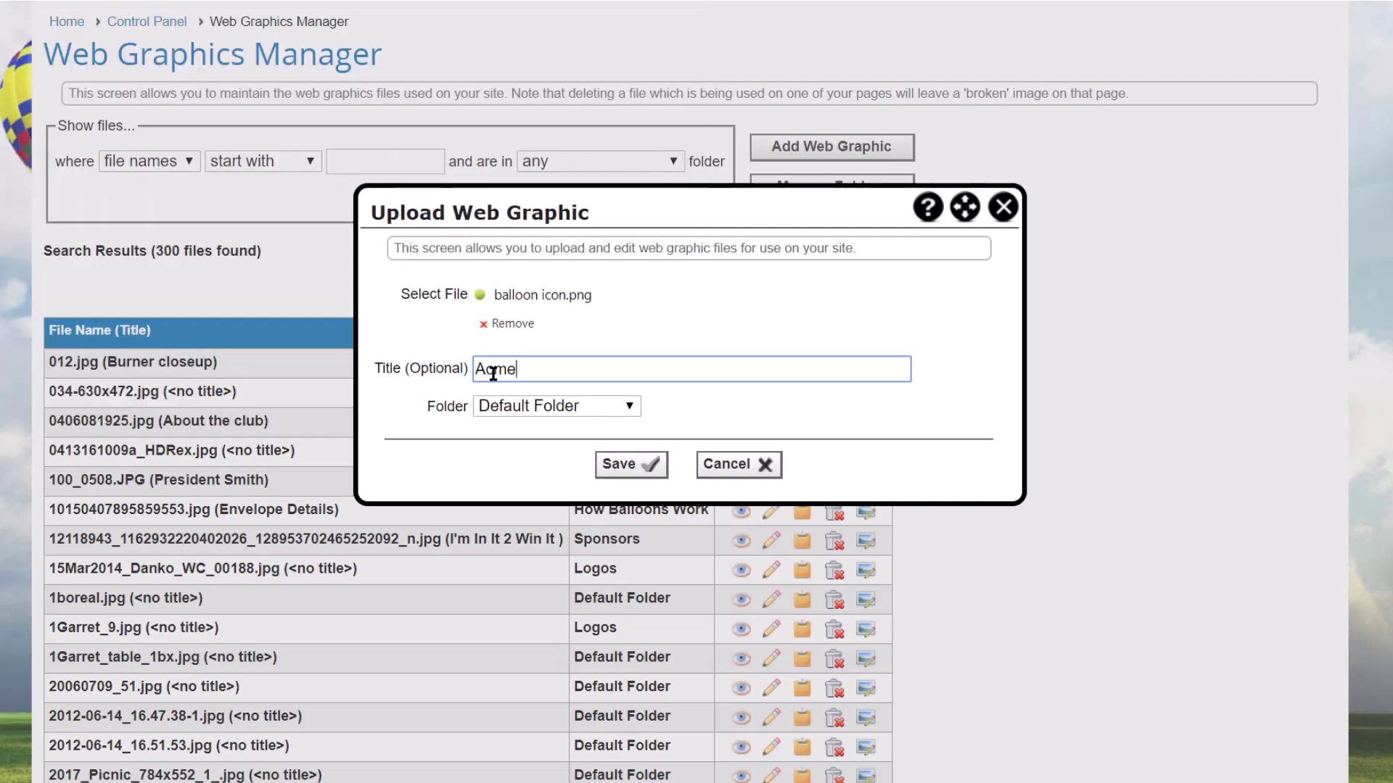
{"action": "type", "text": " Balloon"}
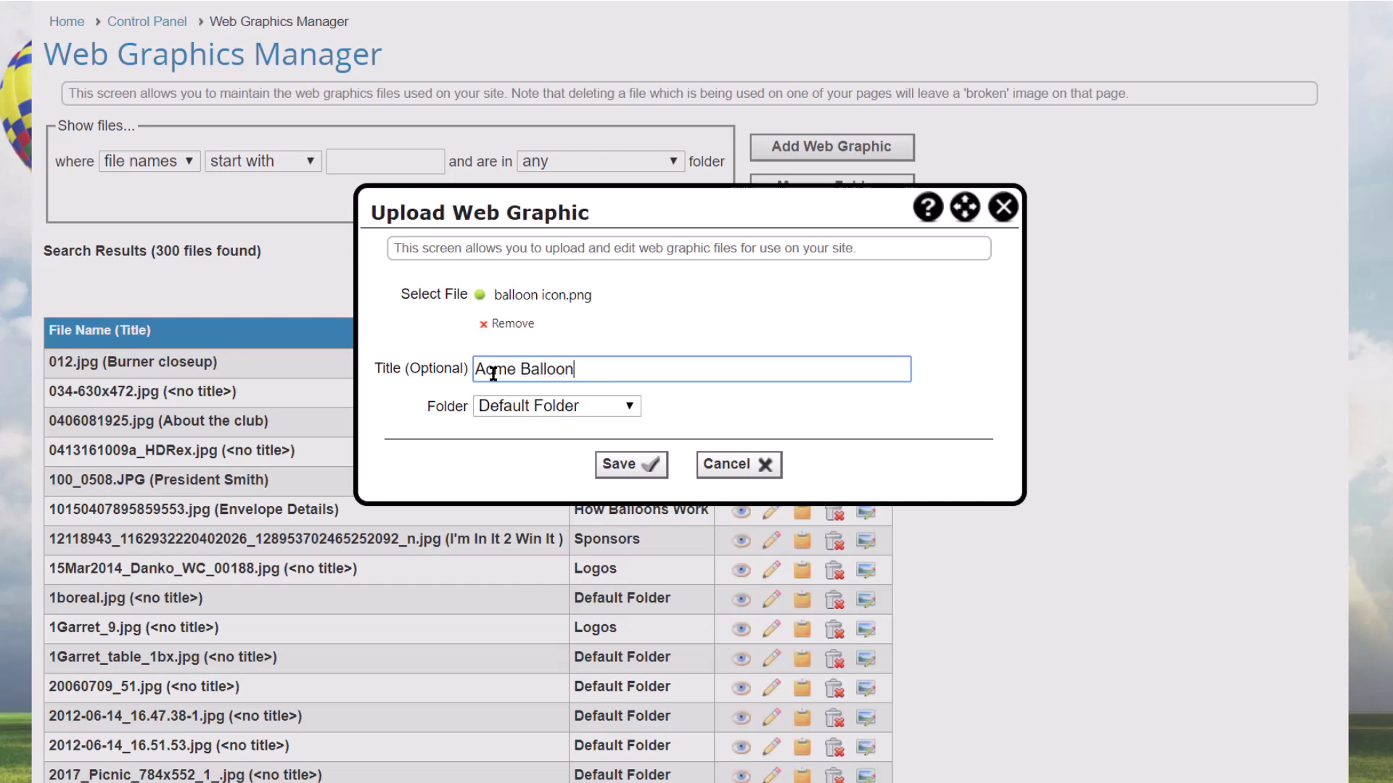
{"action": "type", "text": " Logo"}
{"action": "left_click", "coordinate": [629, 407]}
{"action": "left_click", "coordinate": [538, 507]}
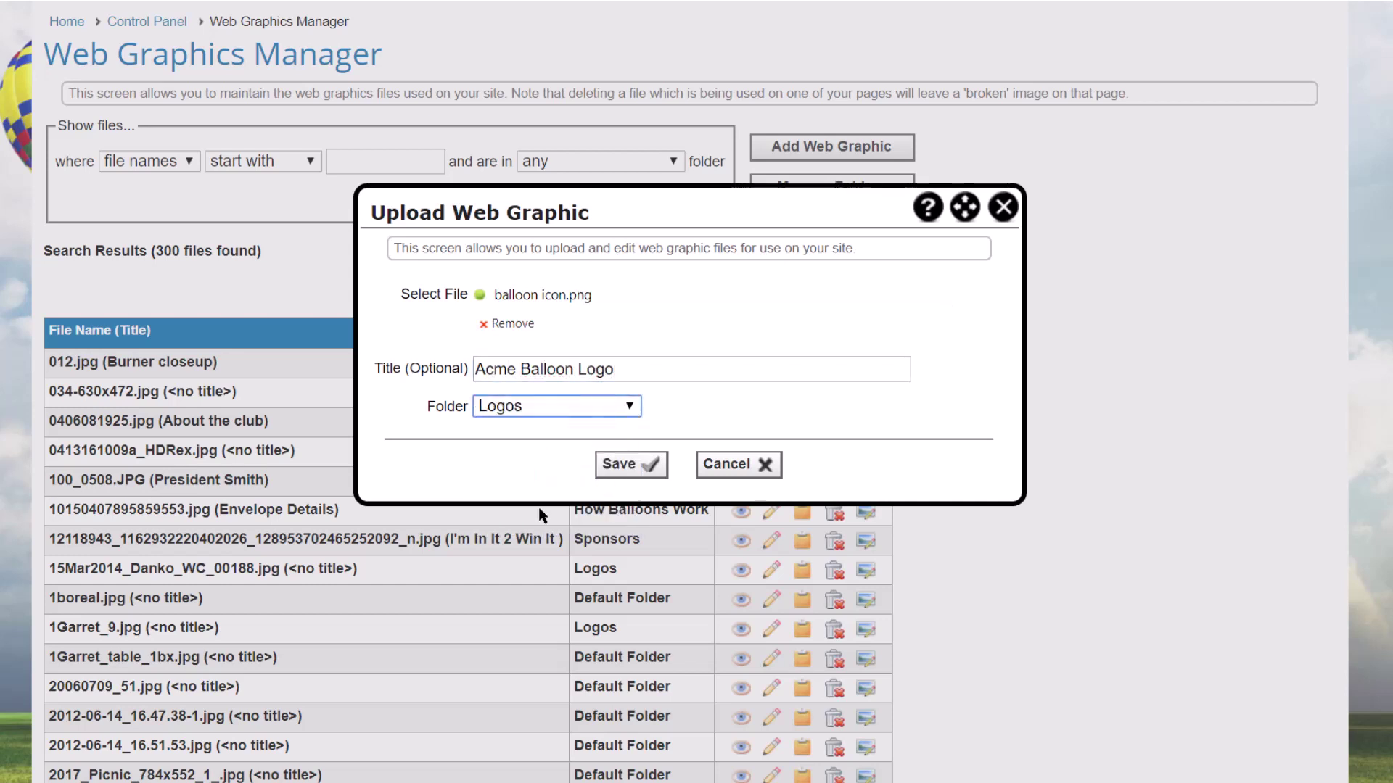
{"action": "left_click", "coordinate": [665, 470]}
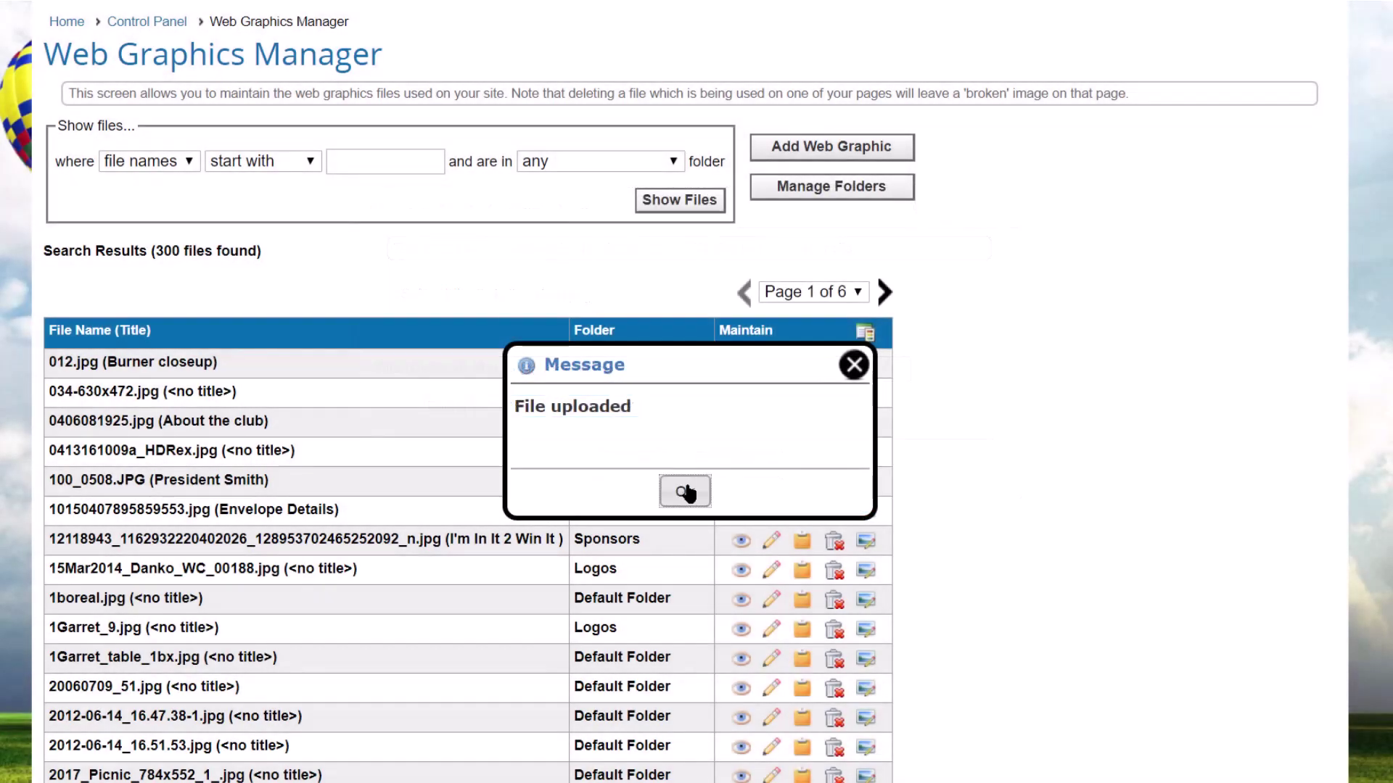
{"action": "left_click", "coordinate": [684, 491]}
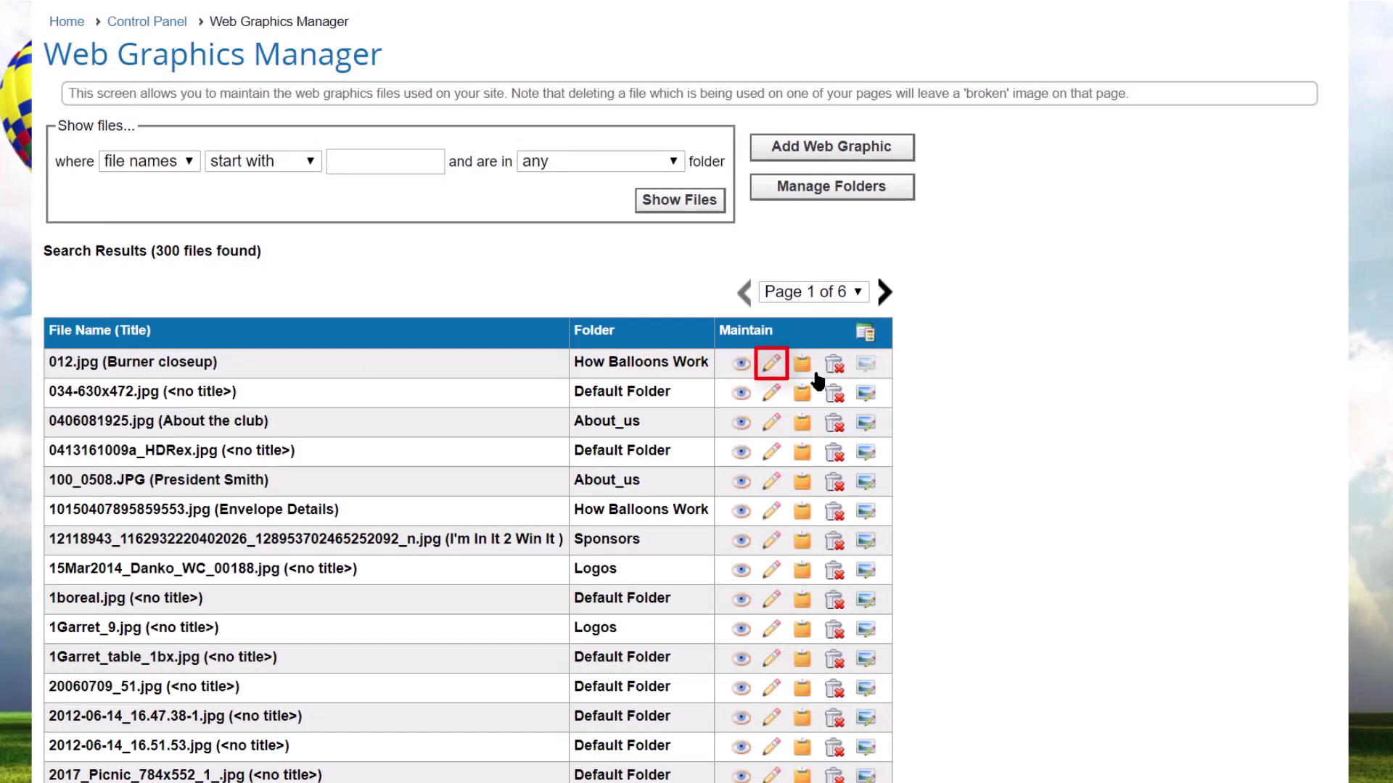
{"action": "left_click", "coordinate": [771, 363]}
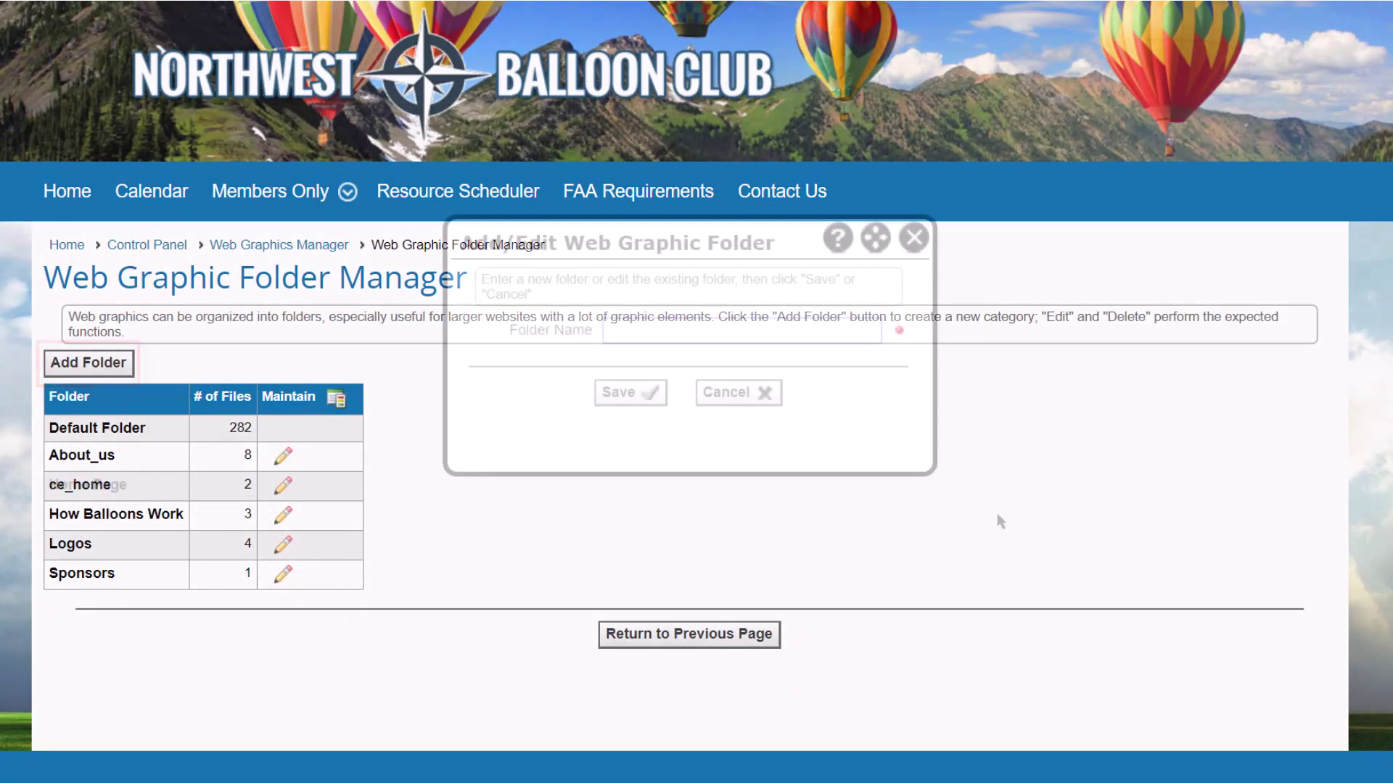
Step: Create a web graphics folder named "Icons" and return to the Web Graphics Manager
{"action": "type", "text": "Icons"}
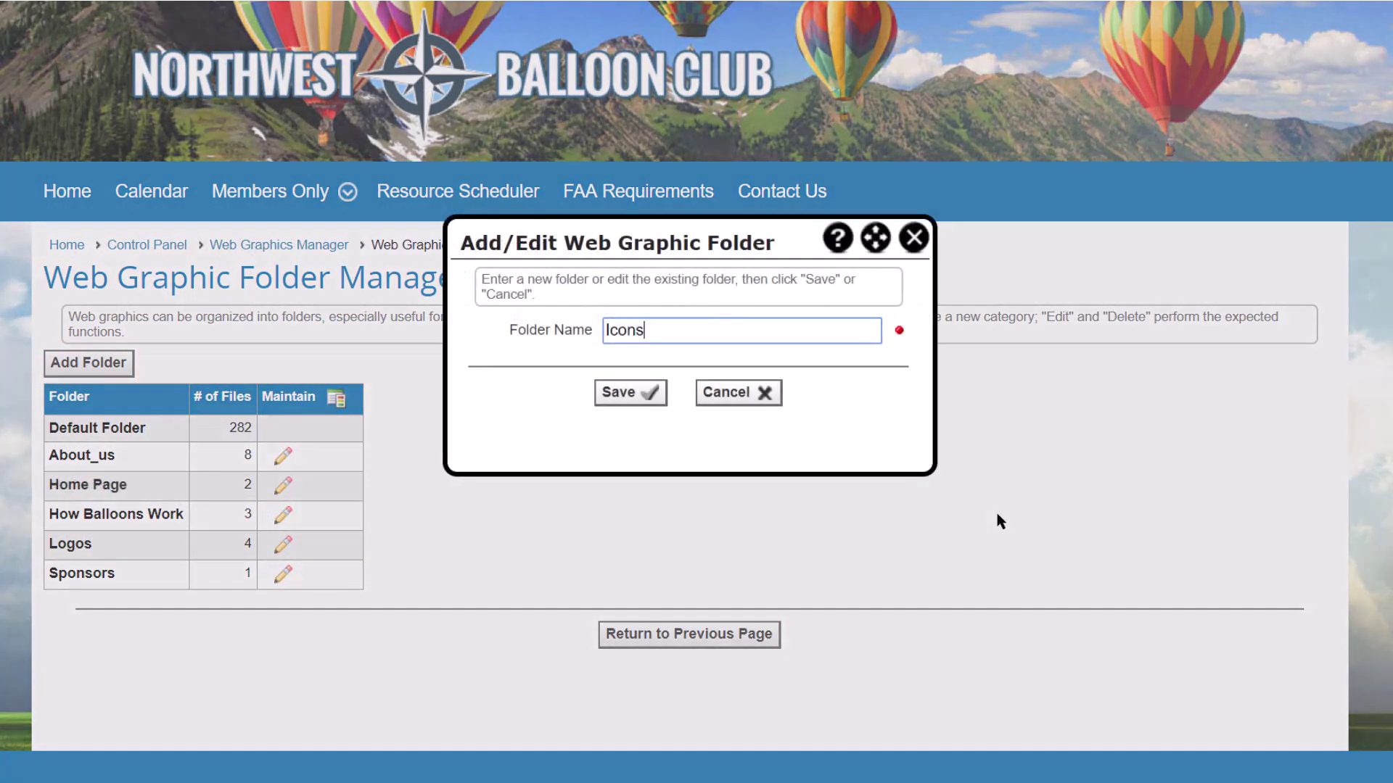
{"action": "left_click", "coordinate": [653, 396]}
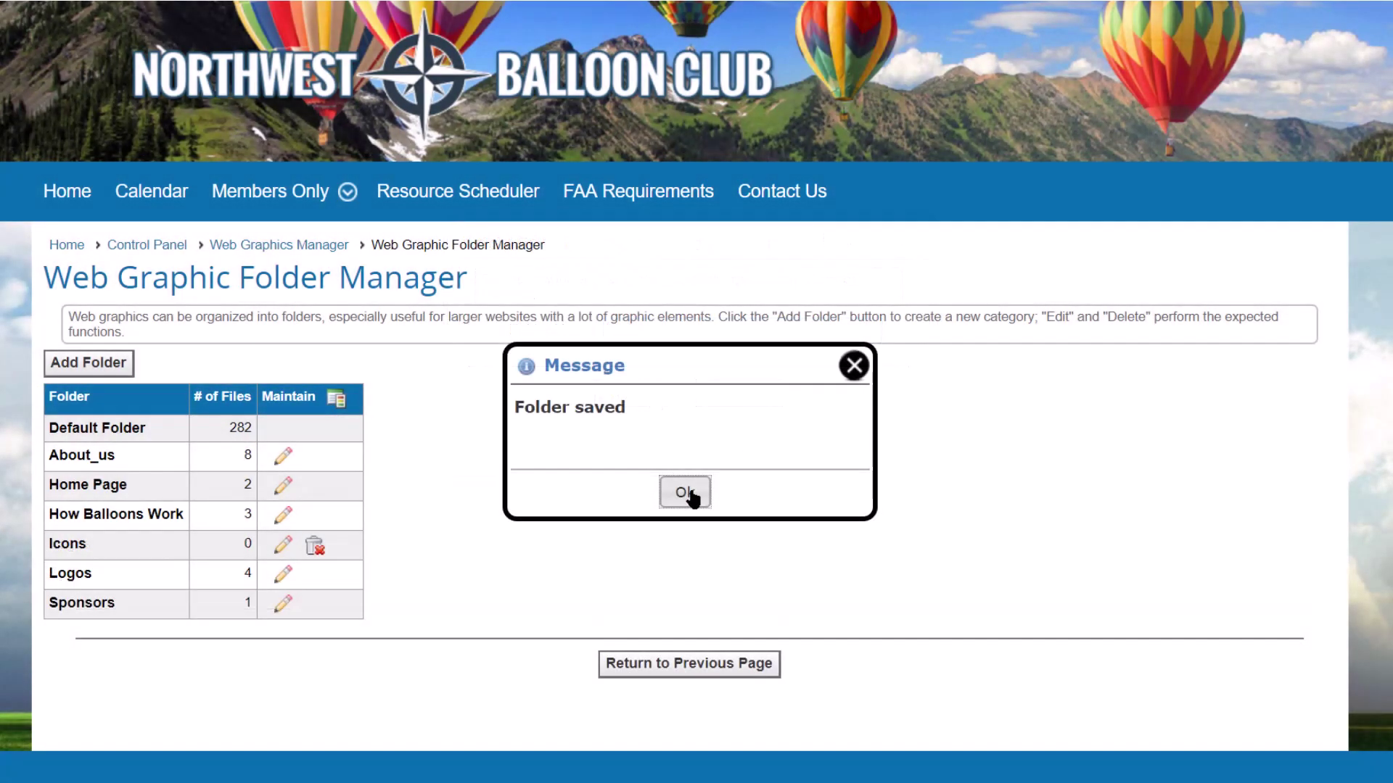
{"action": "left_click", "coordinate": [687, 494]}
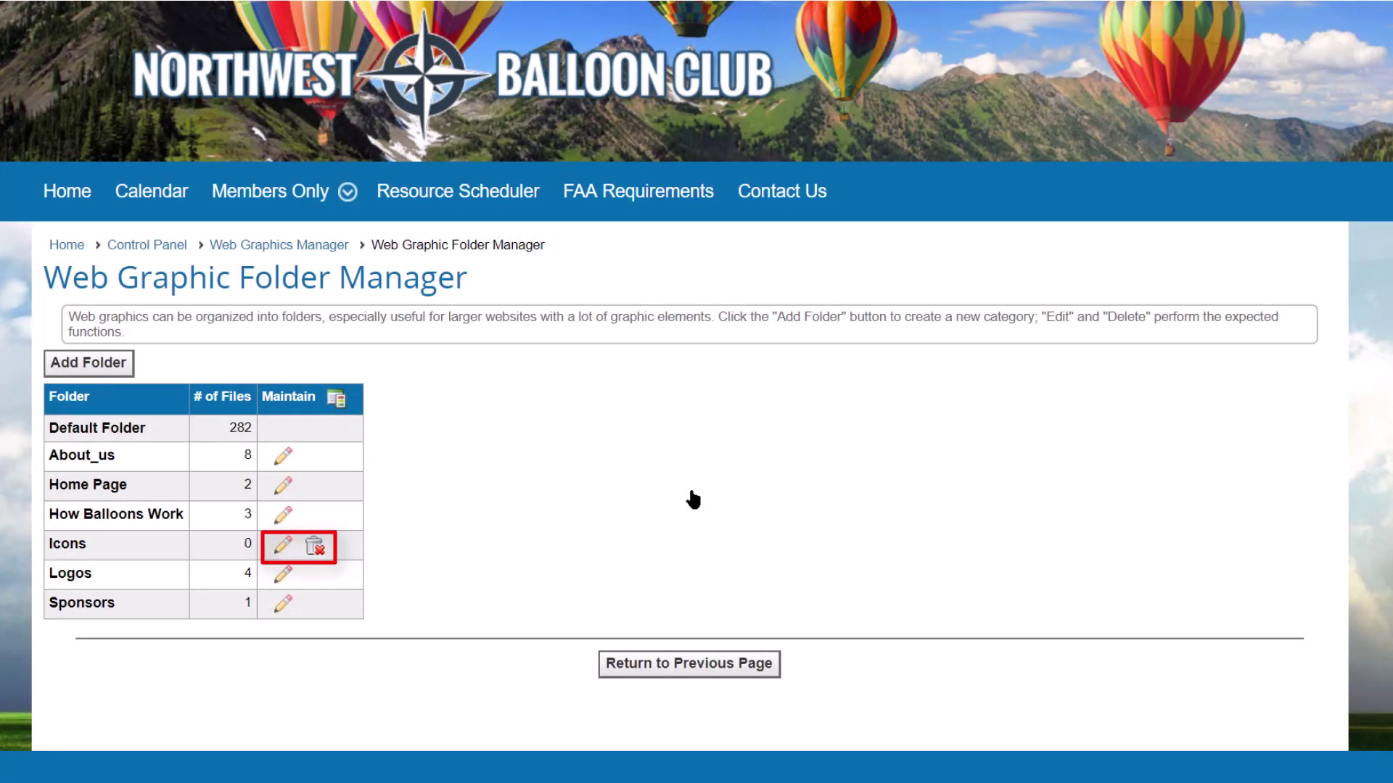
{"action": "left_click", "coordinate": [773, 665]}
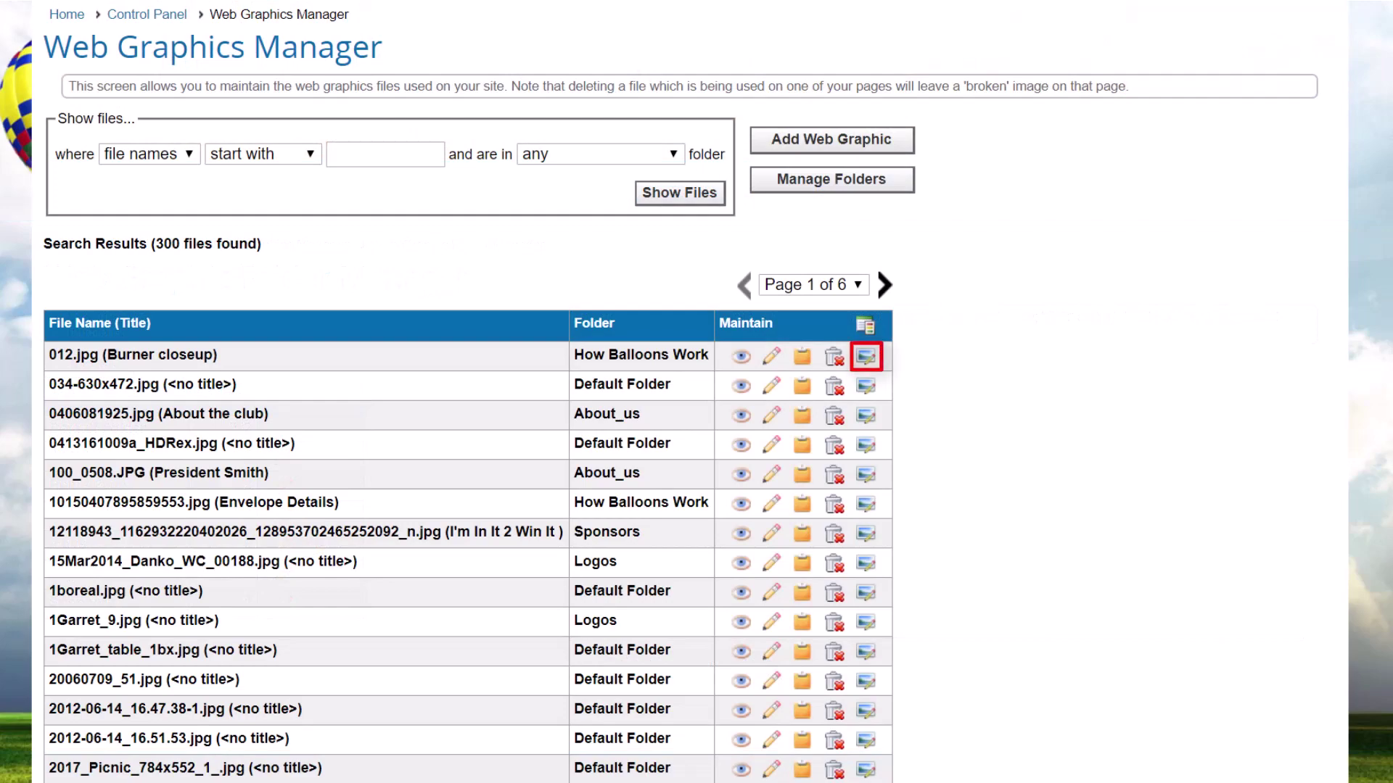
Step: Open 012.jpg in the image editor and try rotating it counterclockwise and back clockwise
{"action": "left_click", "coordinate": [865, 358]}
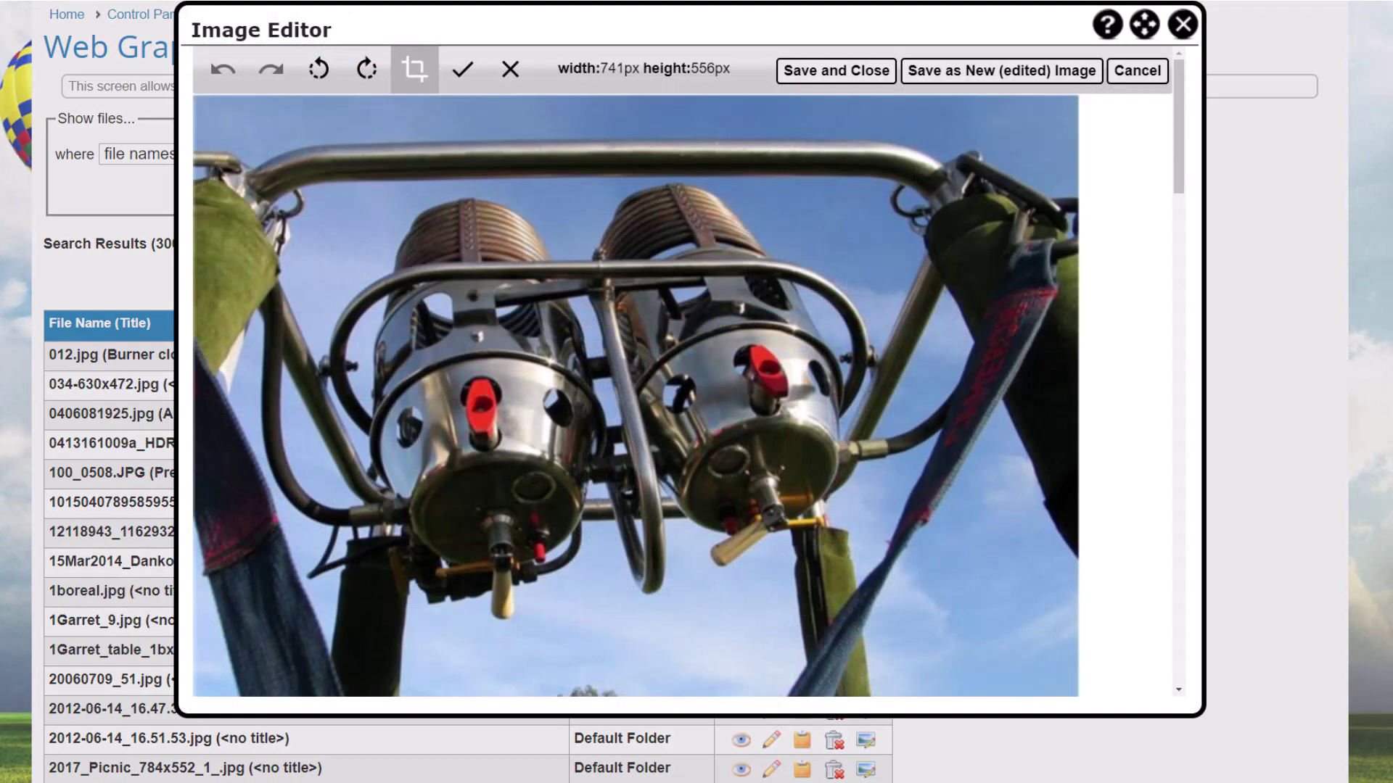
{"action": "mouse_move", "coordinate": [1180, 161]}
{"action": "left_mouse_down"}
{"action": "mouse_move", "coordinate": [1195, 276]}
{"action": "mouse_move", "coordinate": [1175, 167]}
{"action": "left_mouse_up"}
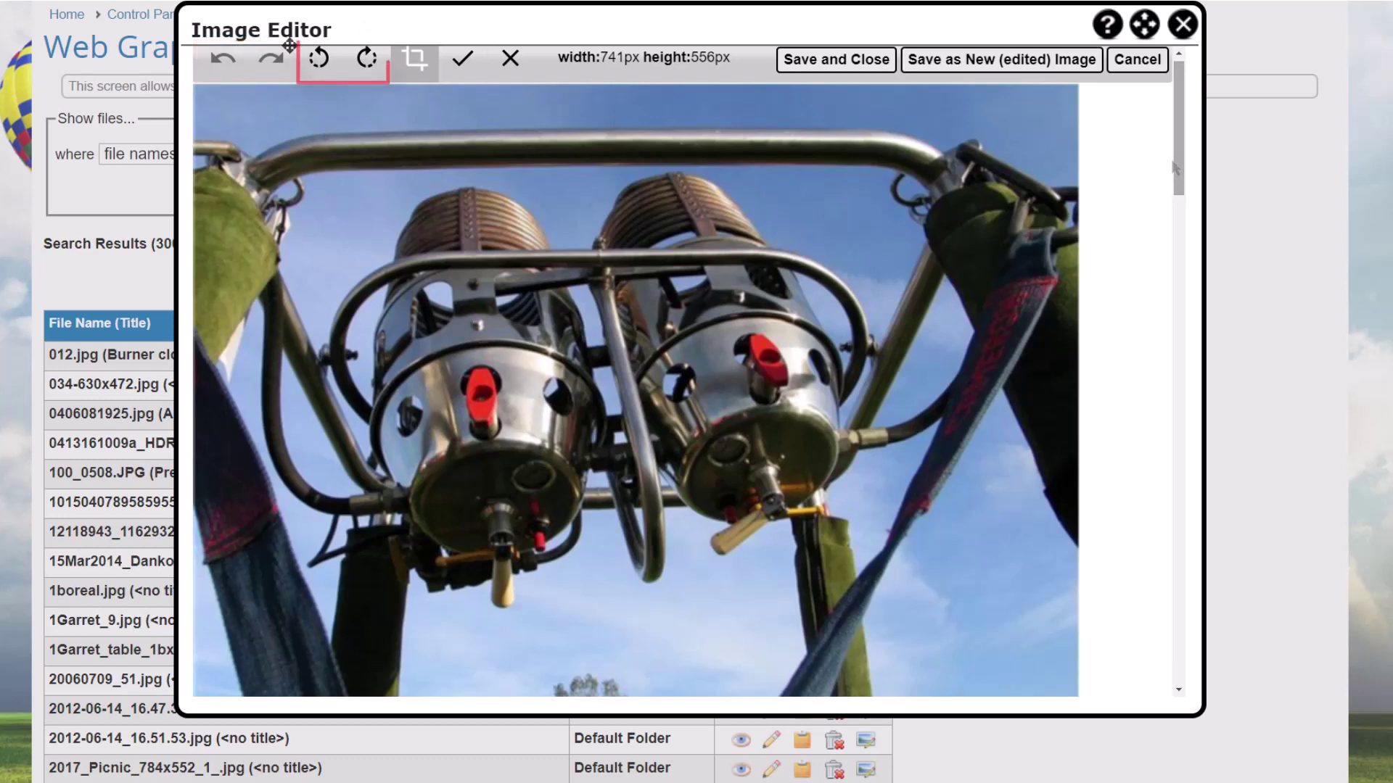
{"action": "left_click", "coordinate": [322, 60]}
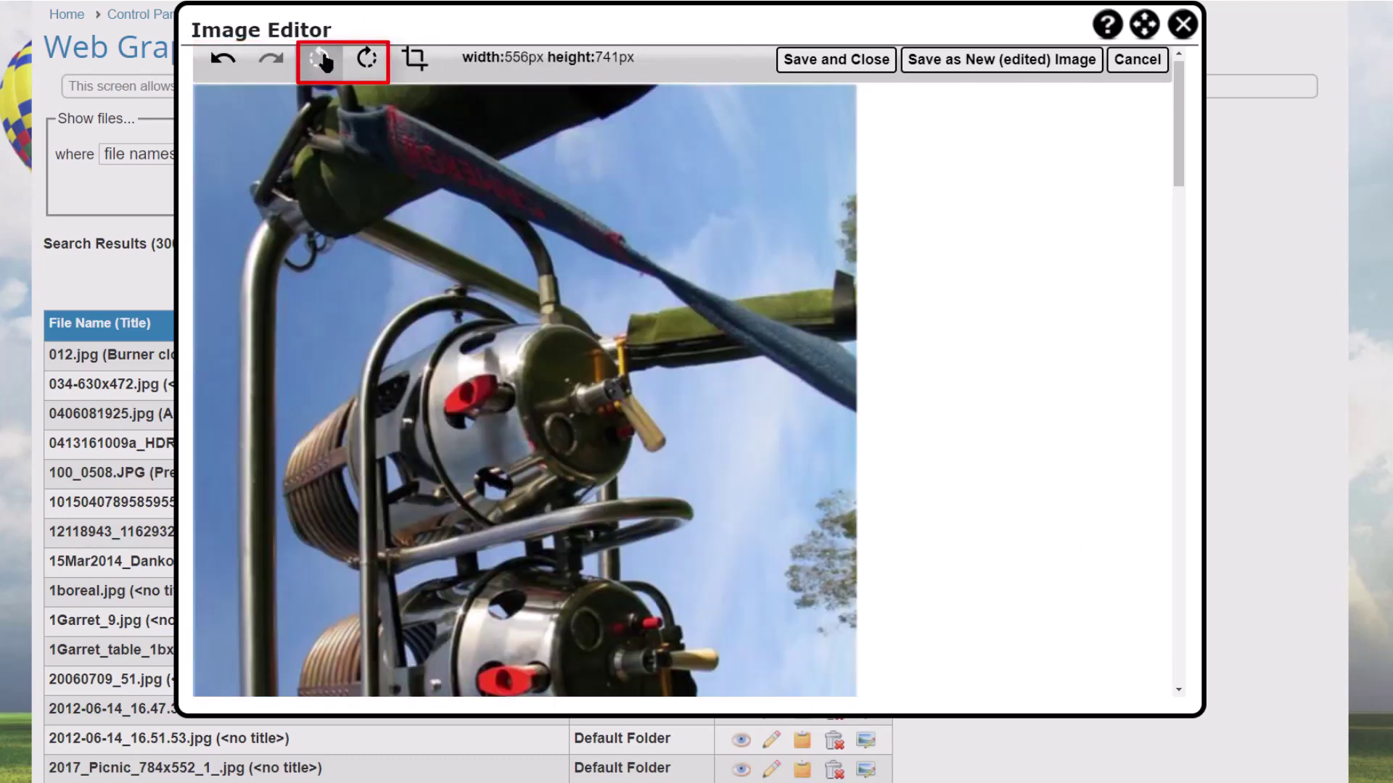
{"action": "left_click", "coordinate": [367, 60]}
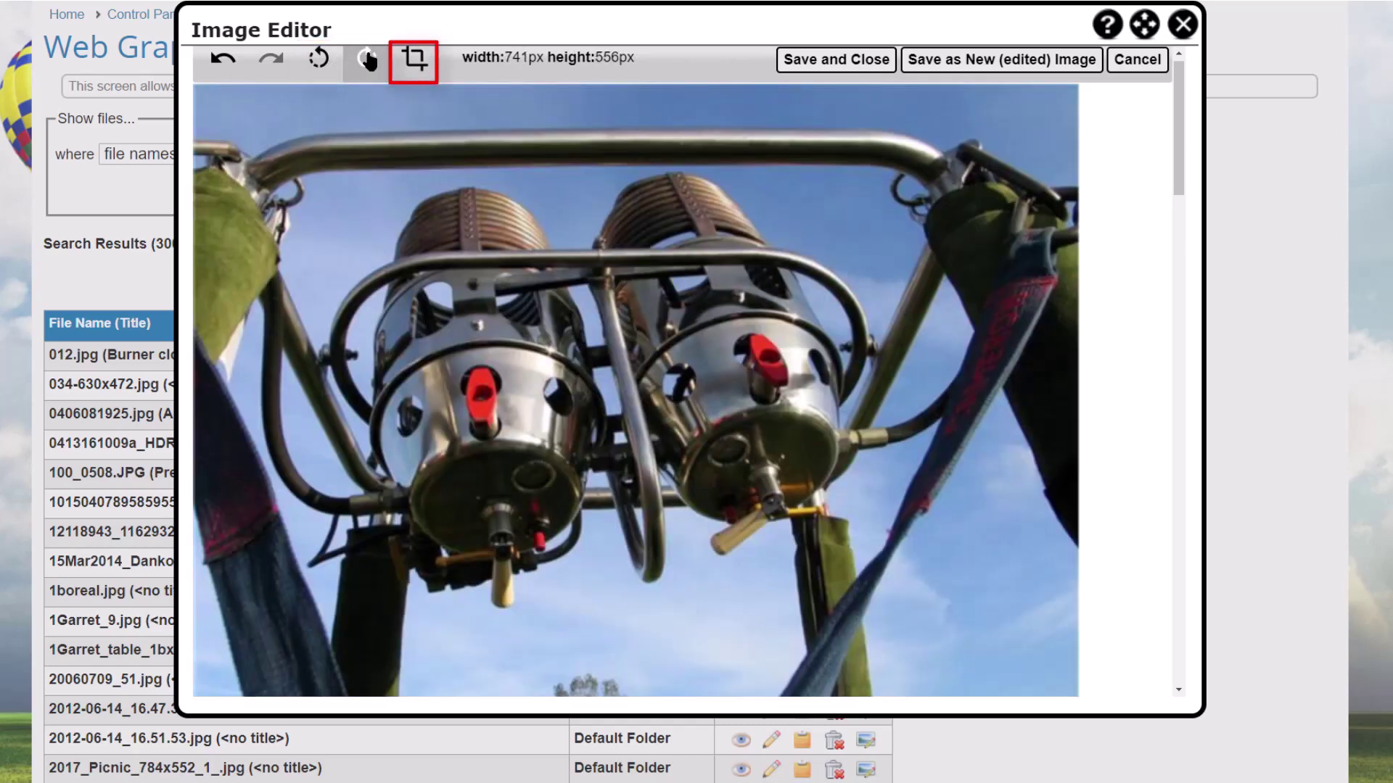
Step: Crop the image around the two burners to about 580 × 423 px
{"action": "left_click", "coordinate": [412, 60]}
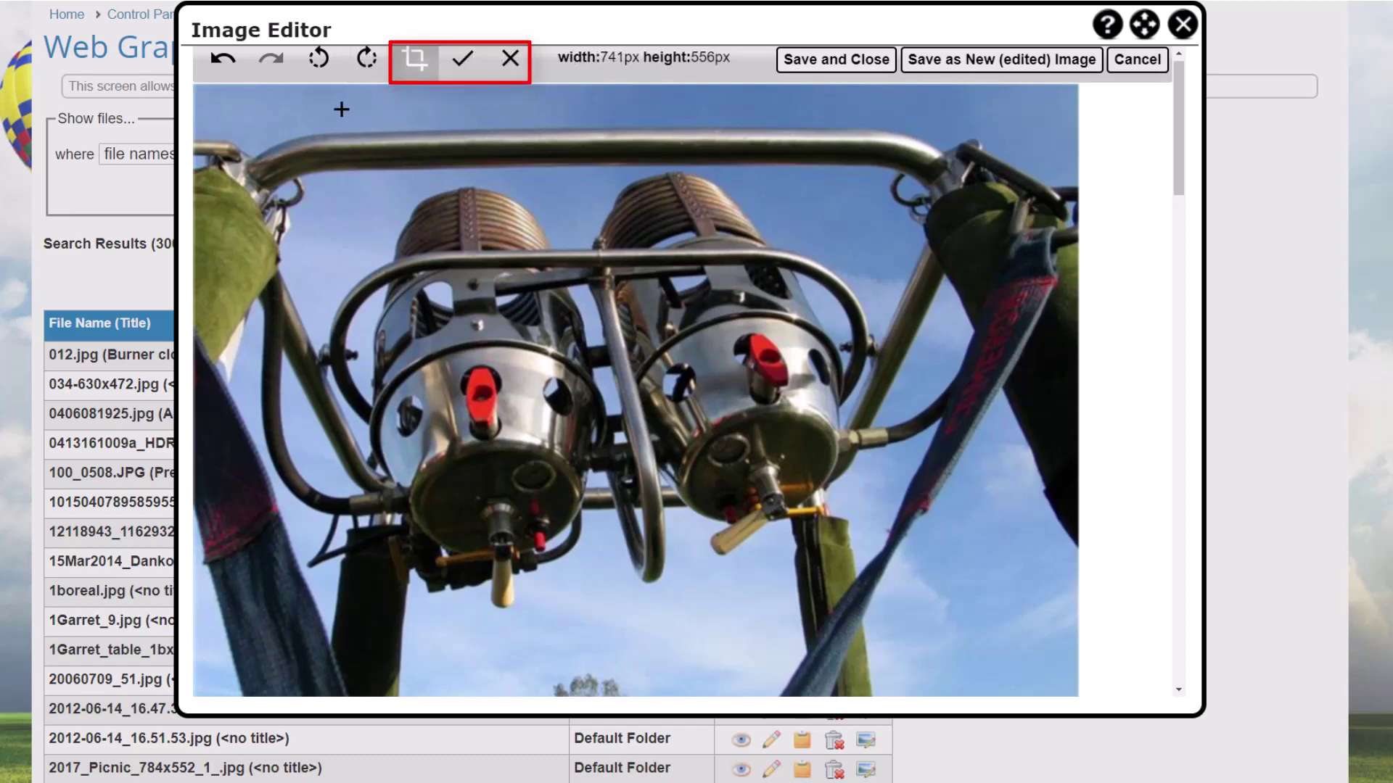
{"action": "left_click_drag", "start_coordinate": [257, 108], "coordinate": [953, 636]}
{"action": "left_click_drag", "start_coordinate": [606, 107], "coordinate": [610, 132]}
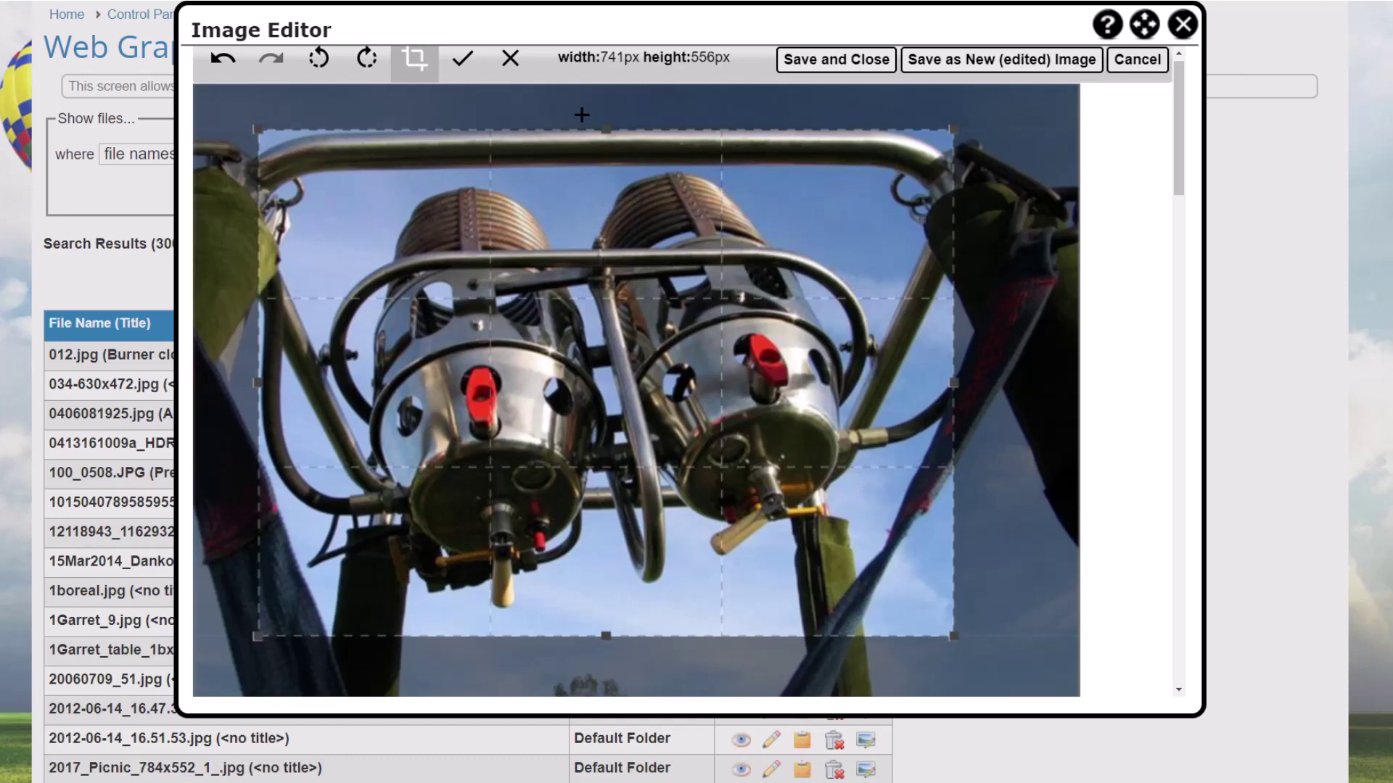
{"action": "left_click", "coordinate": [466, 59]}
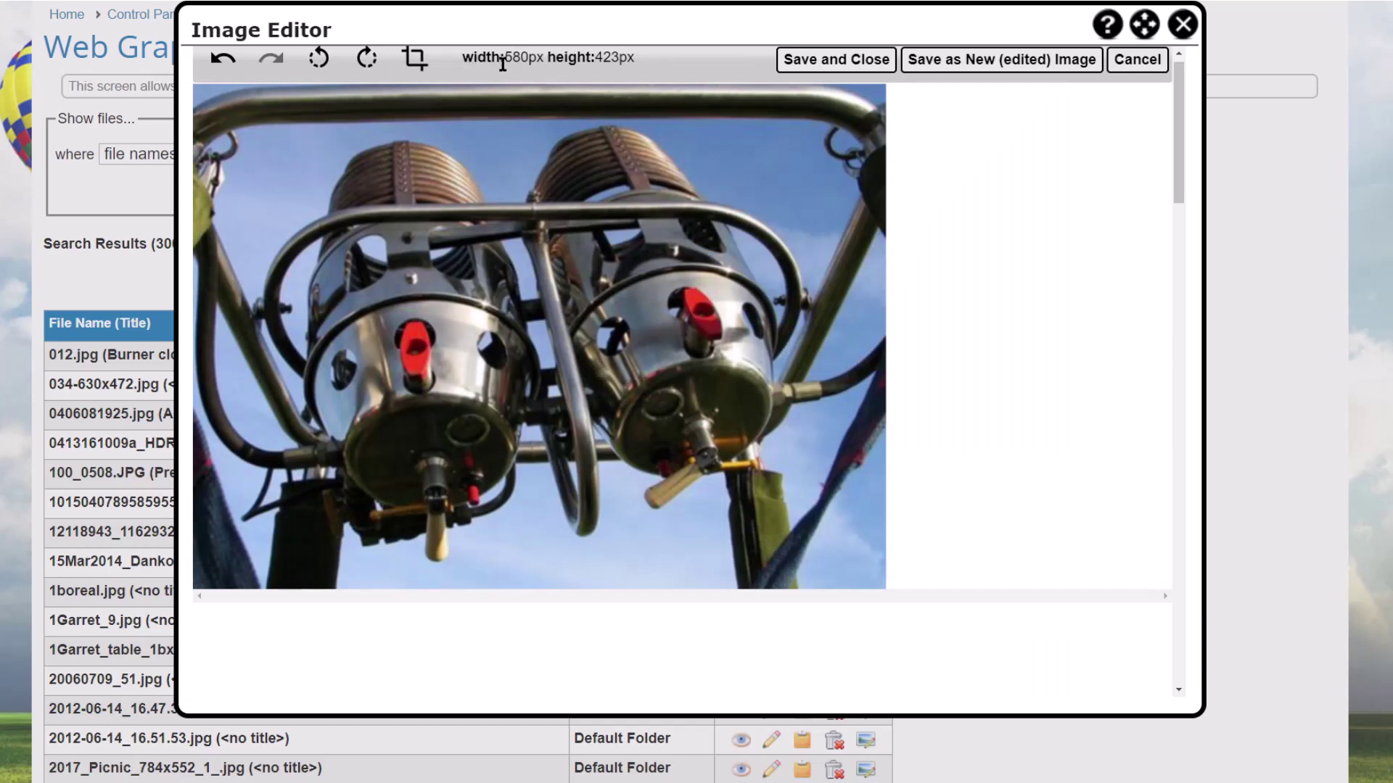
Step: Save the cropped burner picture as a new edited image, keeping the original file
{"action": "left_click", "coordinate": [820, 64]}
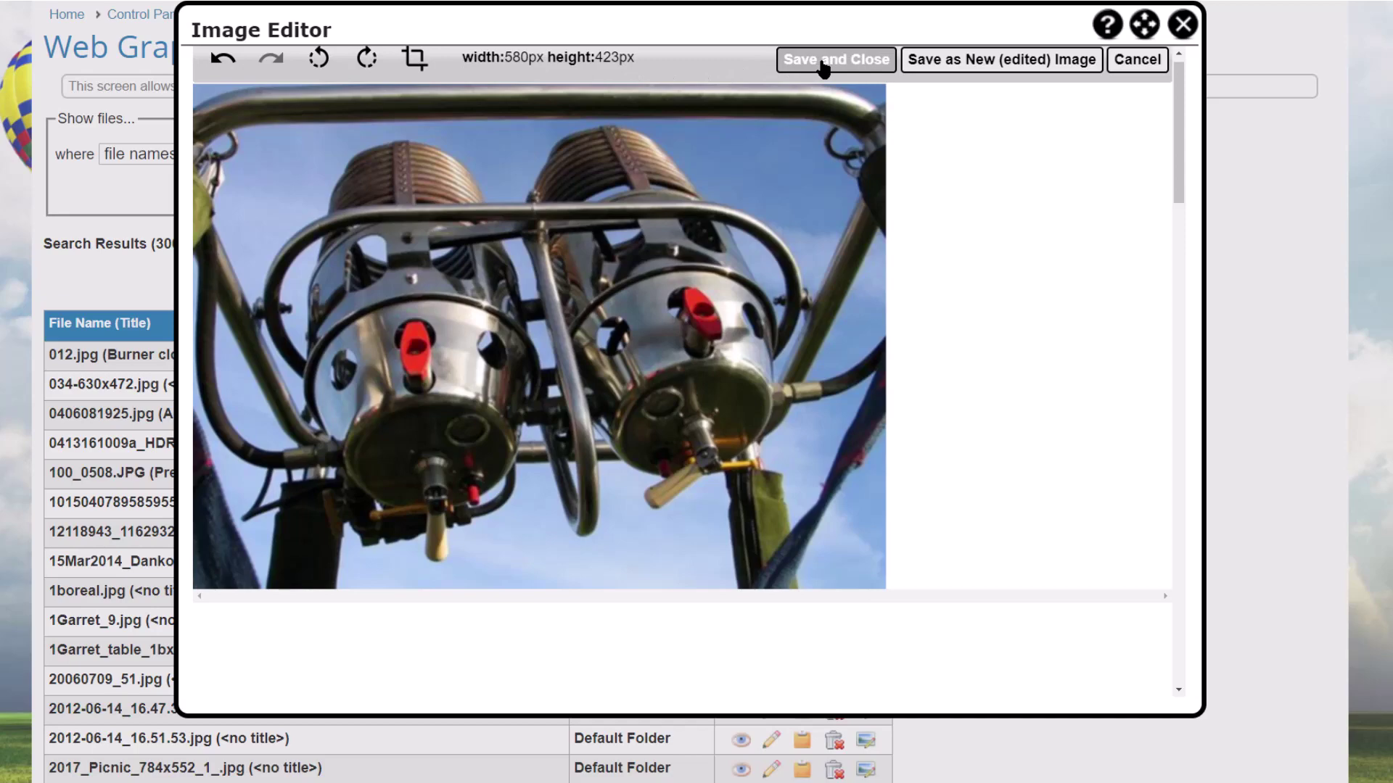
{"action": "left_click", "coordinate": [948, 61]}
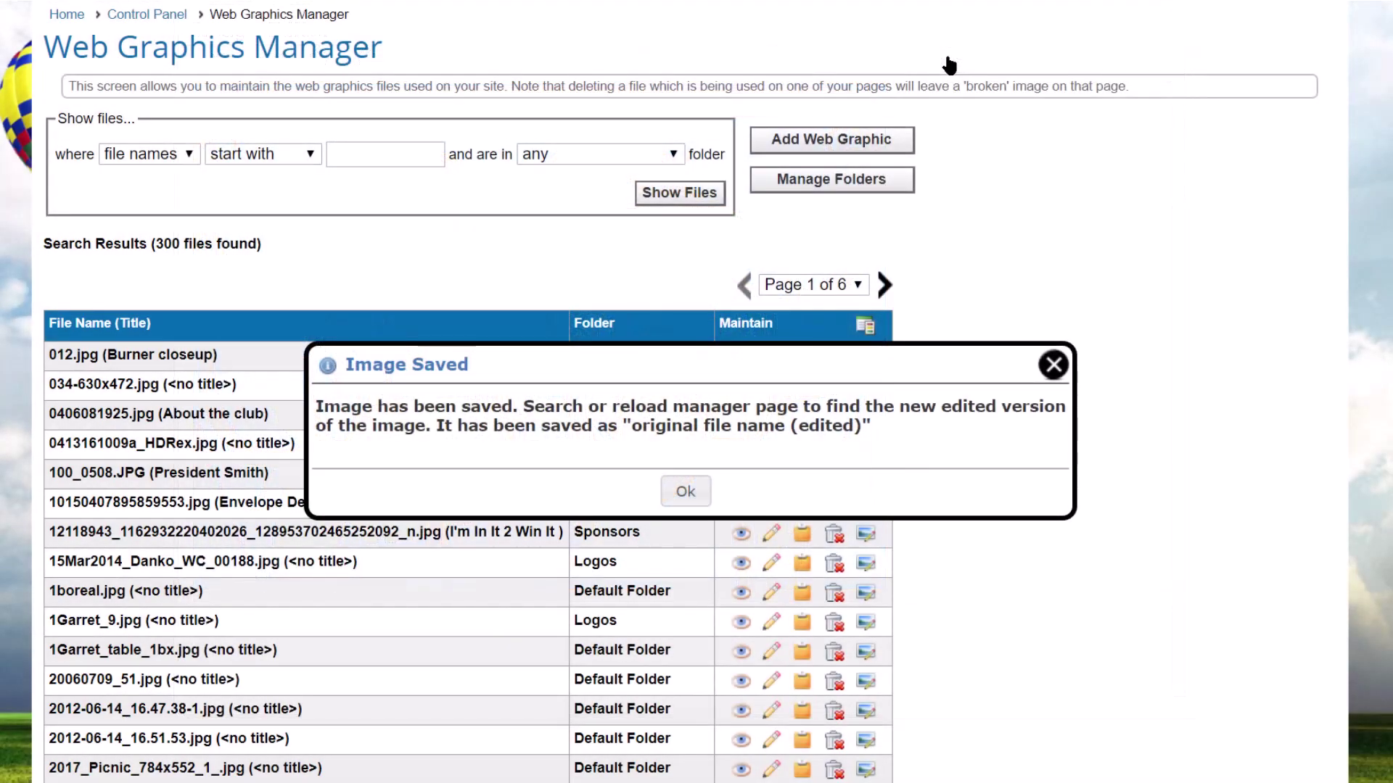
{"action": "left_click", "coordinate": [683, 490]}
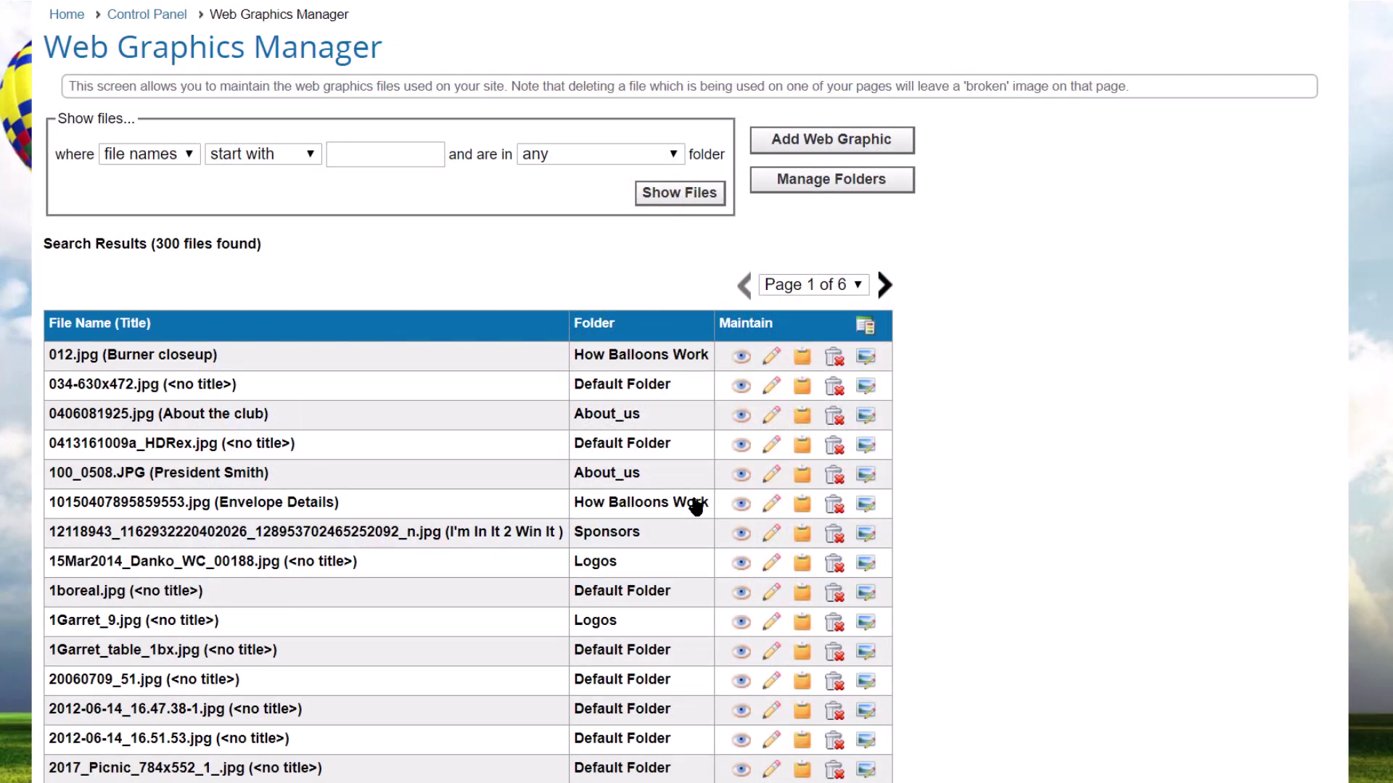
Step: Refresh the web graphics list and change the title of 012.jpg (edited) to "Burner closeup cropped"
{"action": "left_click", "coordinate": [685, 193]}
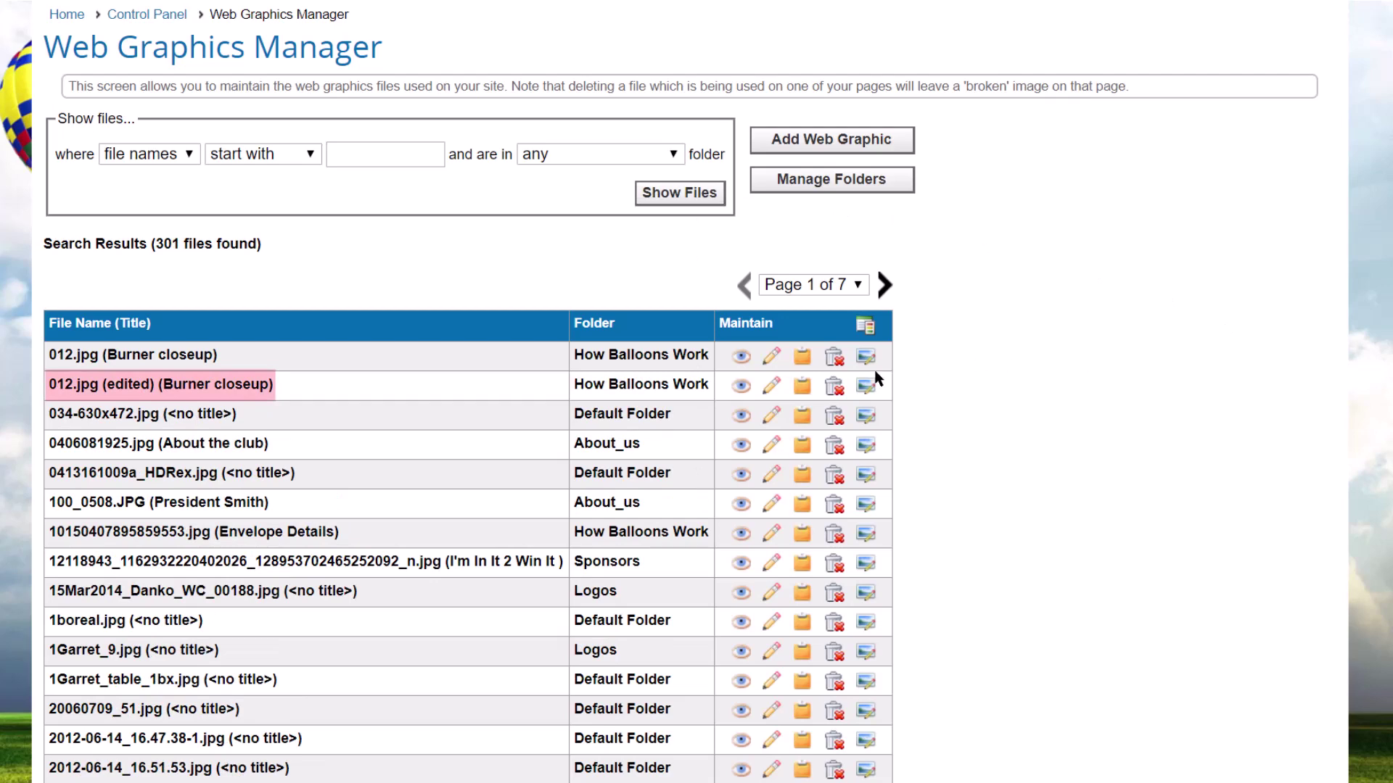
{"action": "left_click", "coordinate": [771, 388]}
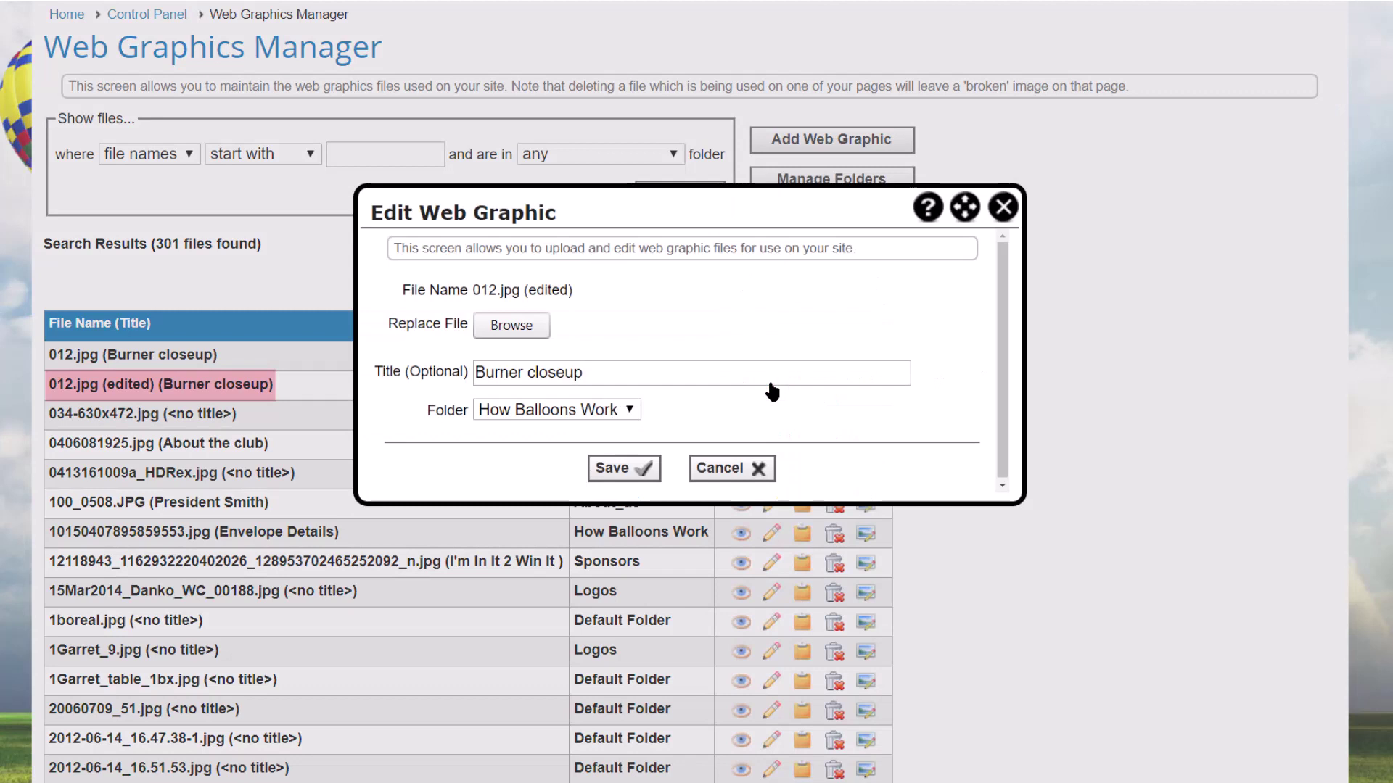
{"action": "left_click", "coordinate": [599, 374]}
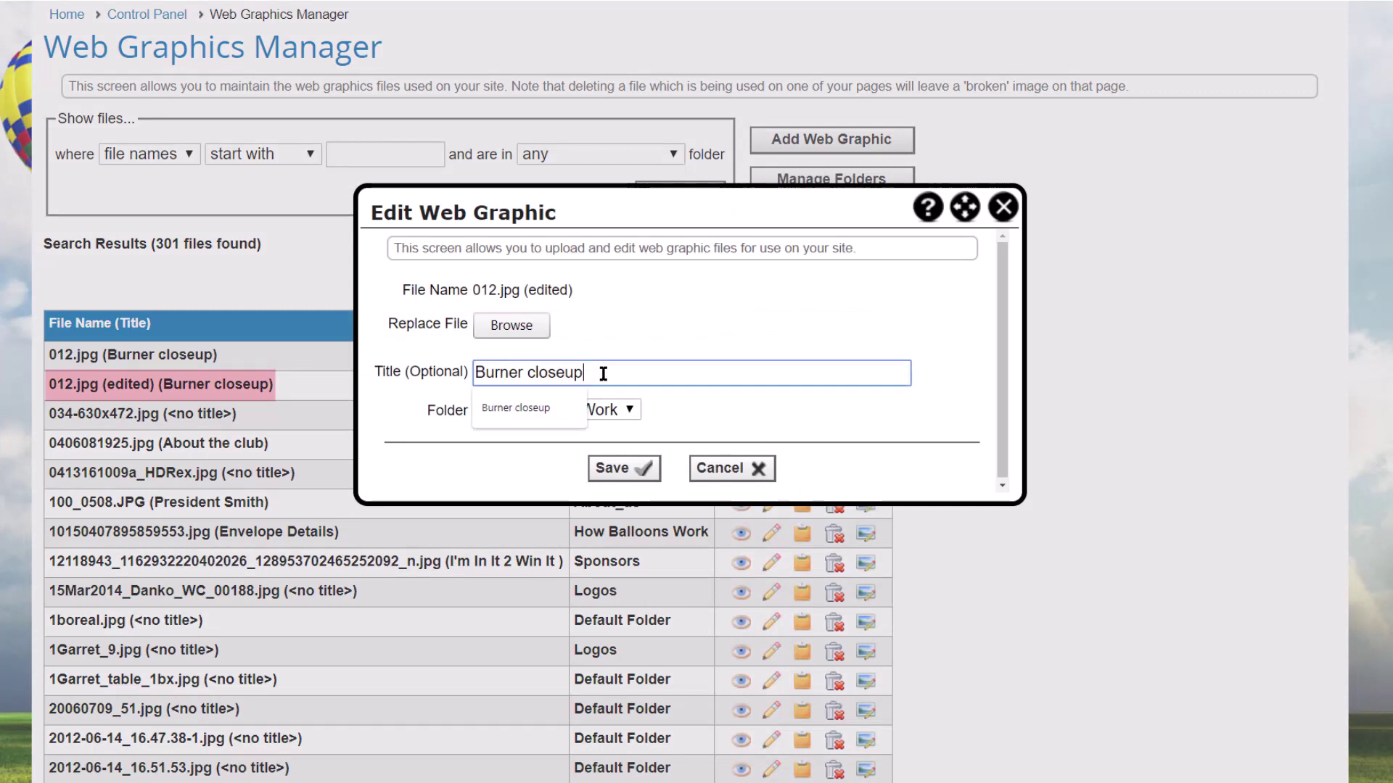
{"action": "type", "text": "cropped"}
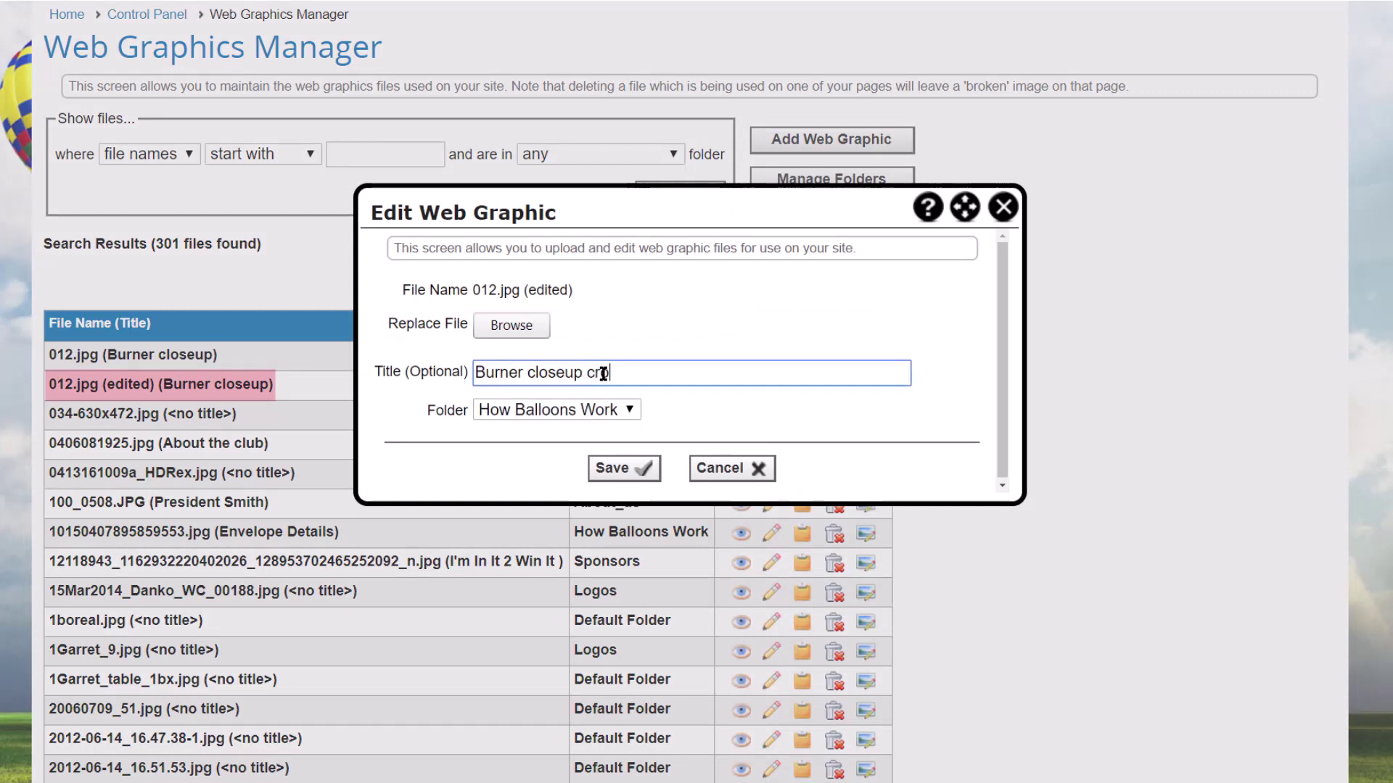
{"action": "left_click", "coordinate": [630, 468]}
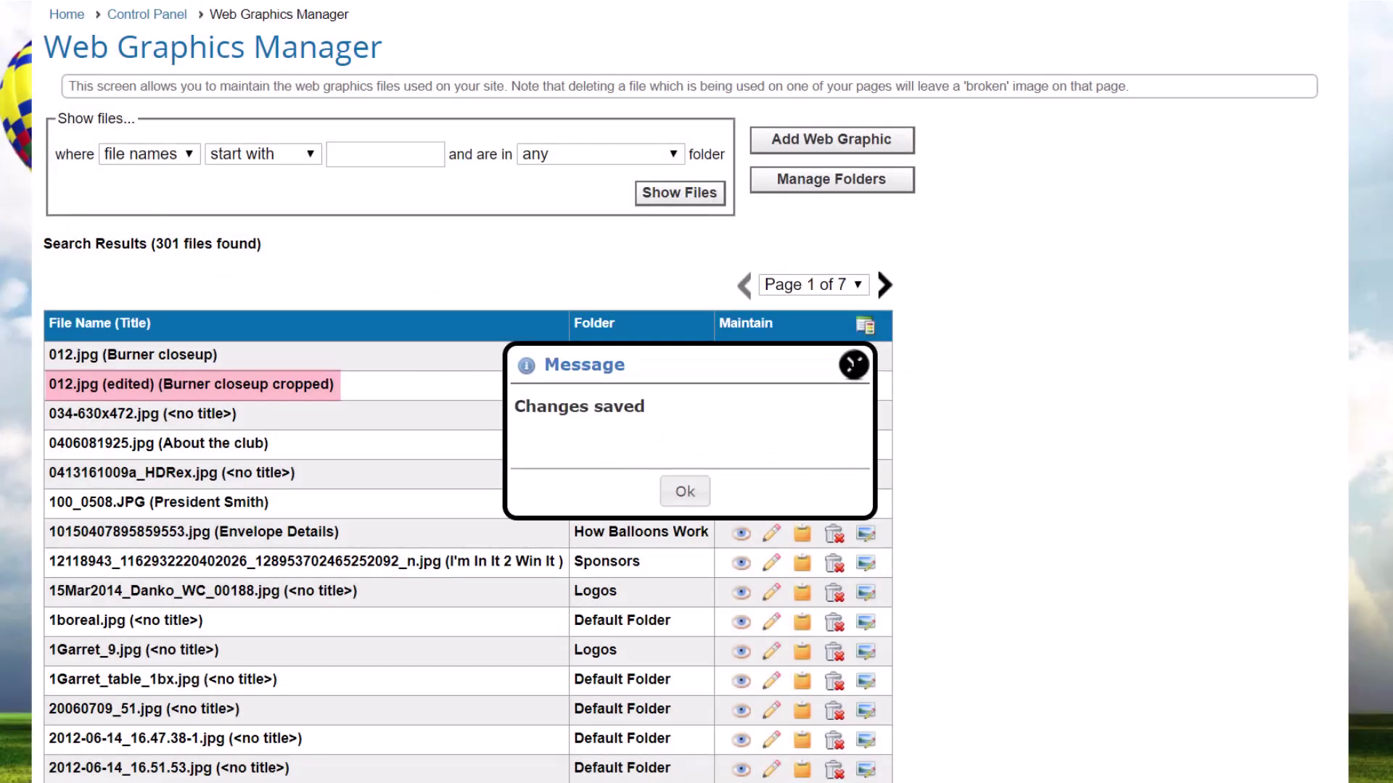
{"action": "left_click", "coordinate": [854, 365]}
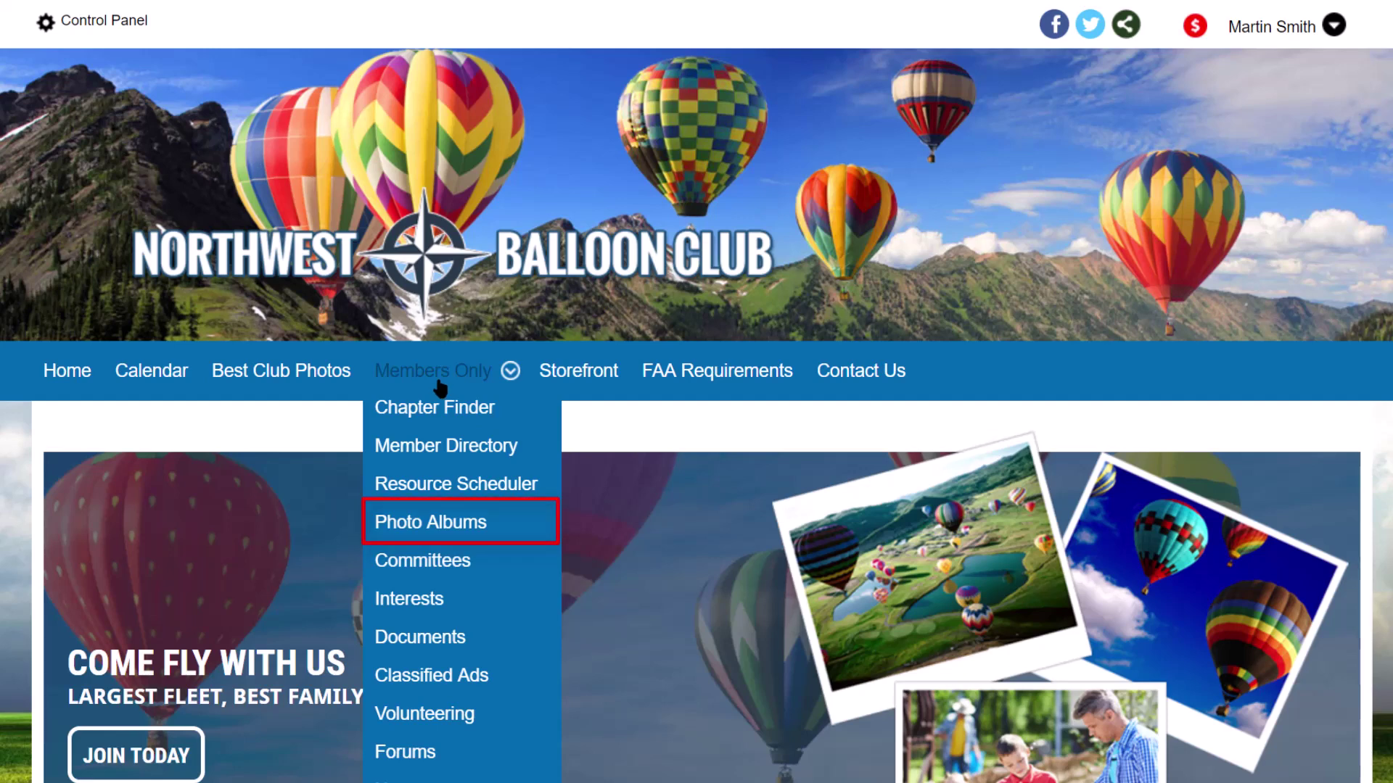
Step: Open the Best Club Photos album from the members' Photo Albums page and browse its information and individual photos
{"action": "left_click", "coordinate": [472, 530]}
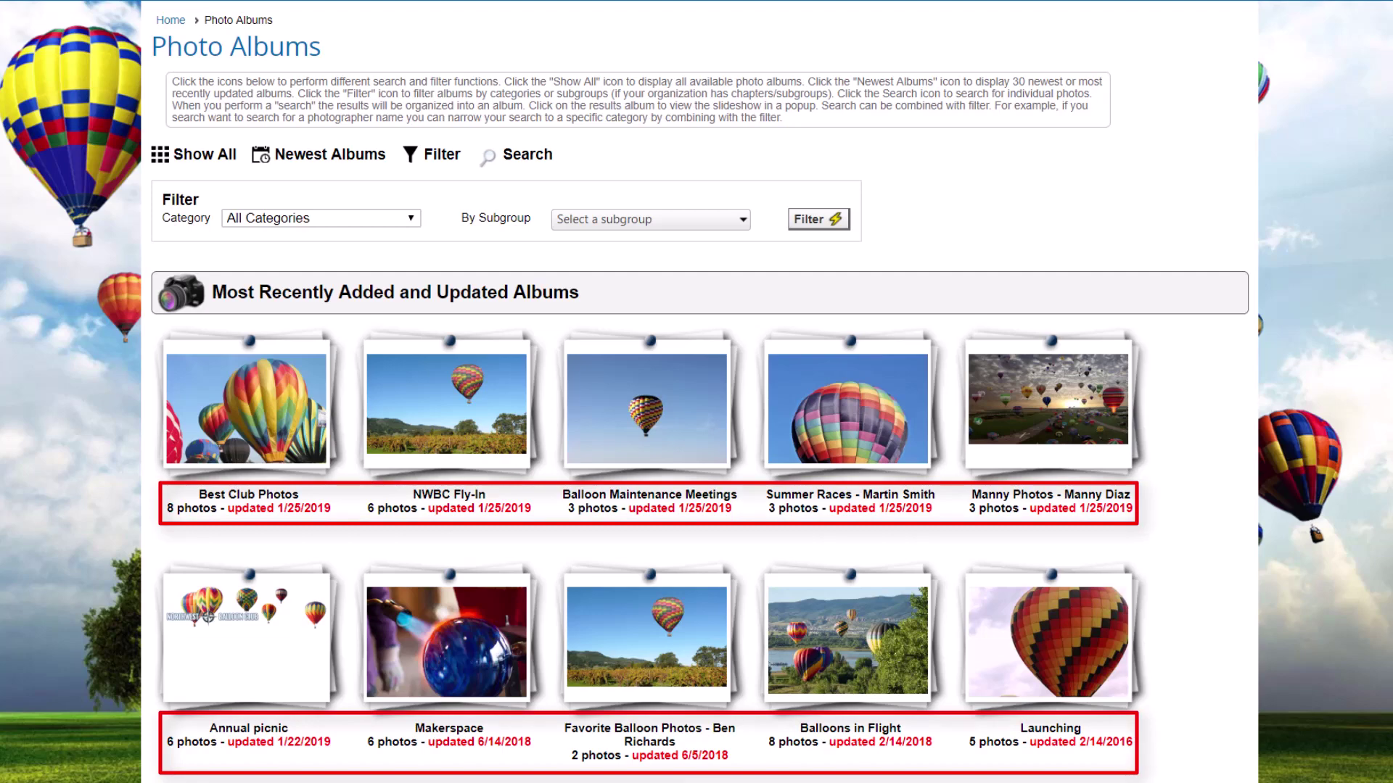
{"action": "left_click", "coordinate": [244, 428]}
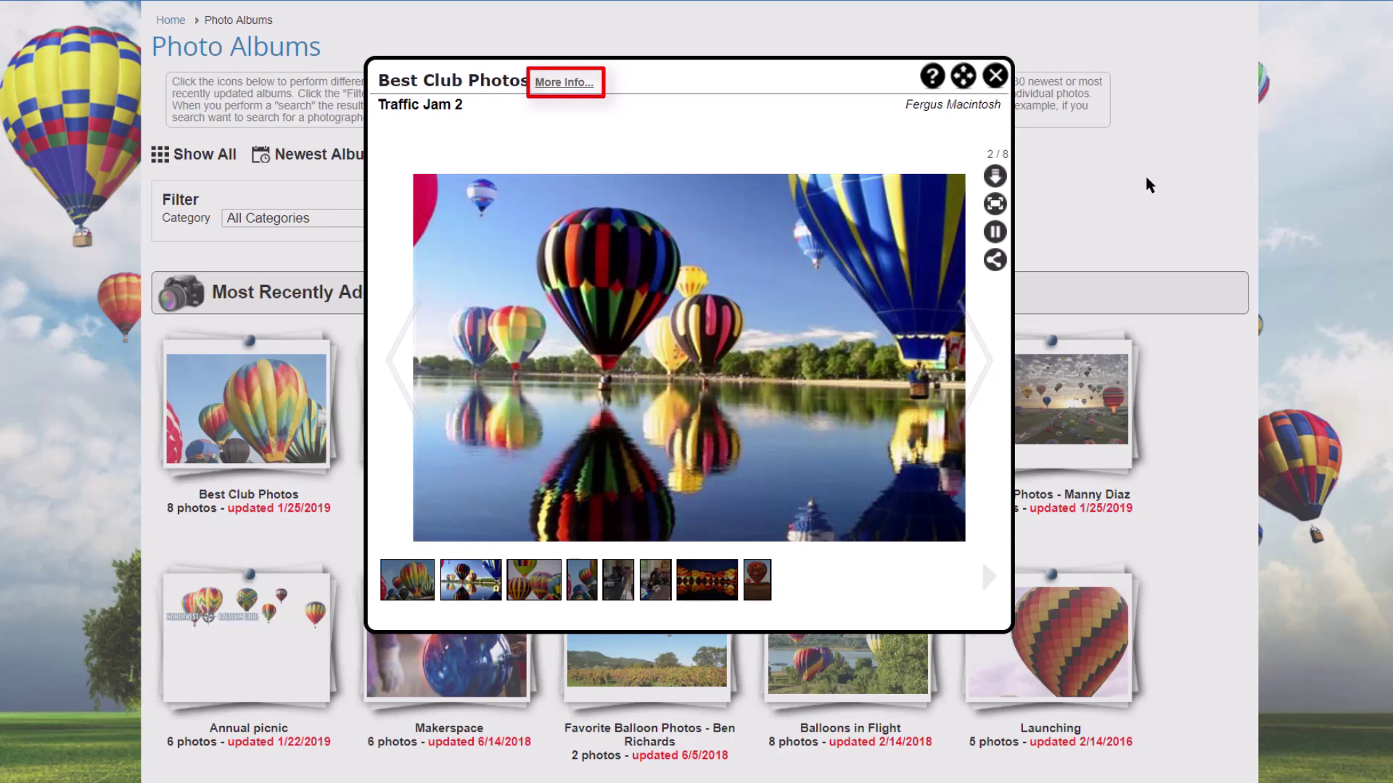
{"action": "left_click", "coordinate": [569, 84]}
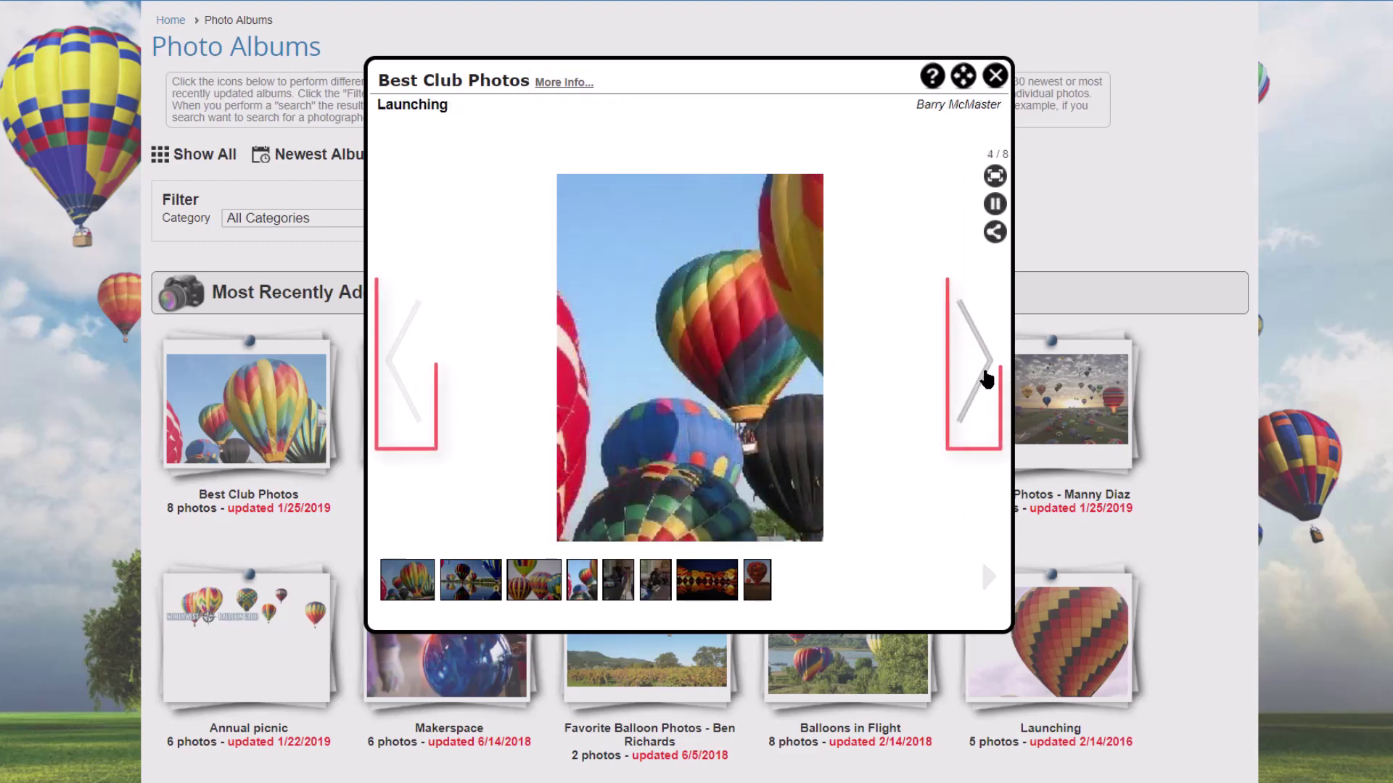
{"action": "left_click", "coordinate": [396, 369]}
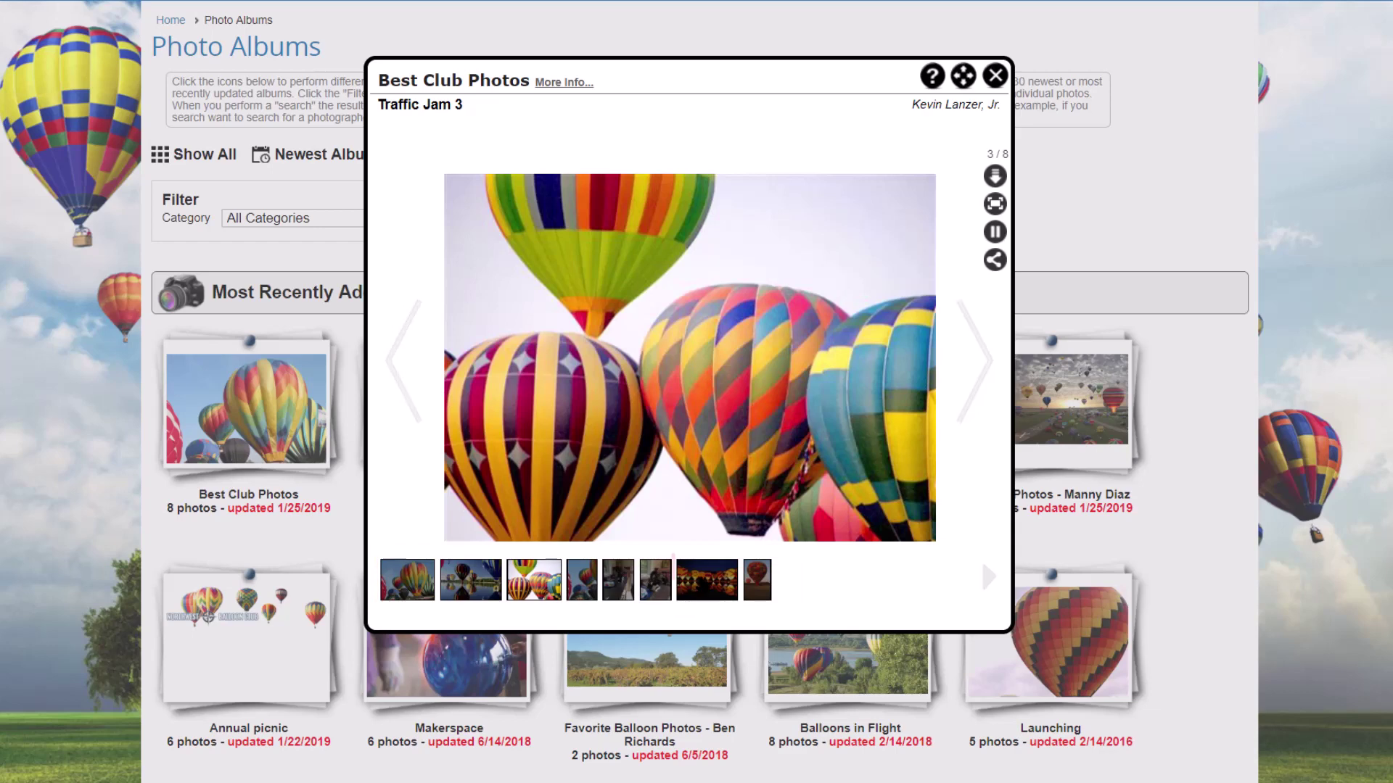
{"action": "left_click", "coordinate": [707, 579]}
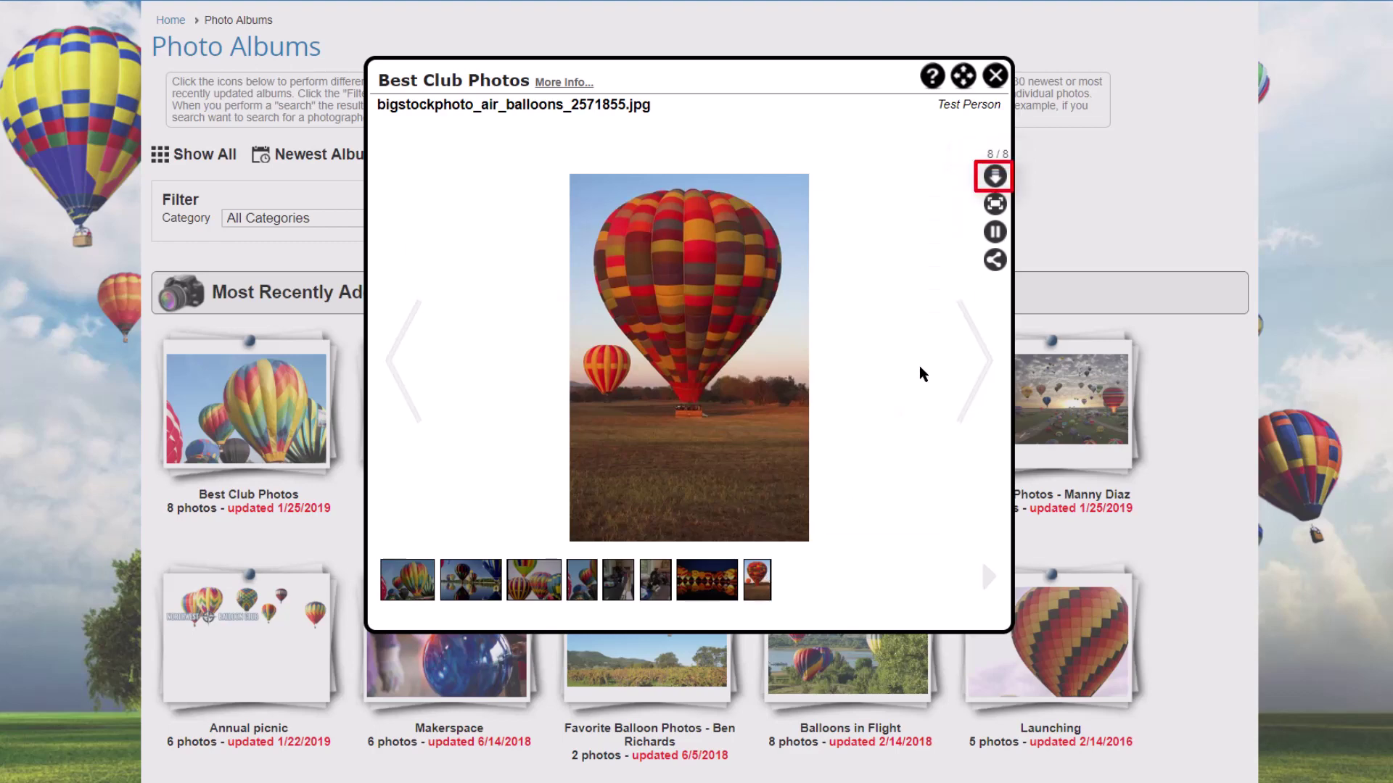
Step: View the current slideshow photo in full screen, return to the album window and display the photo's sharing options
{"action": "left_click", "coordinate": [994, 203]}
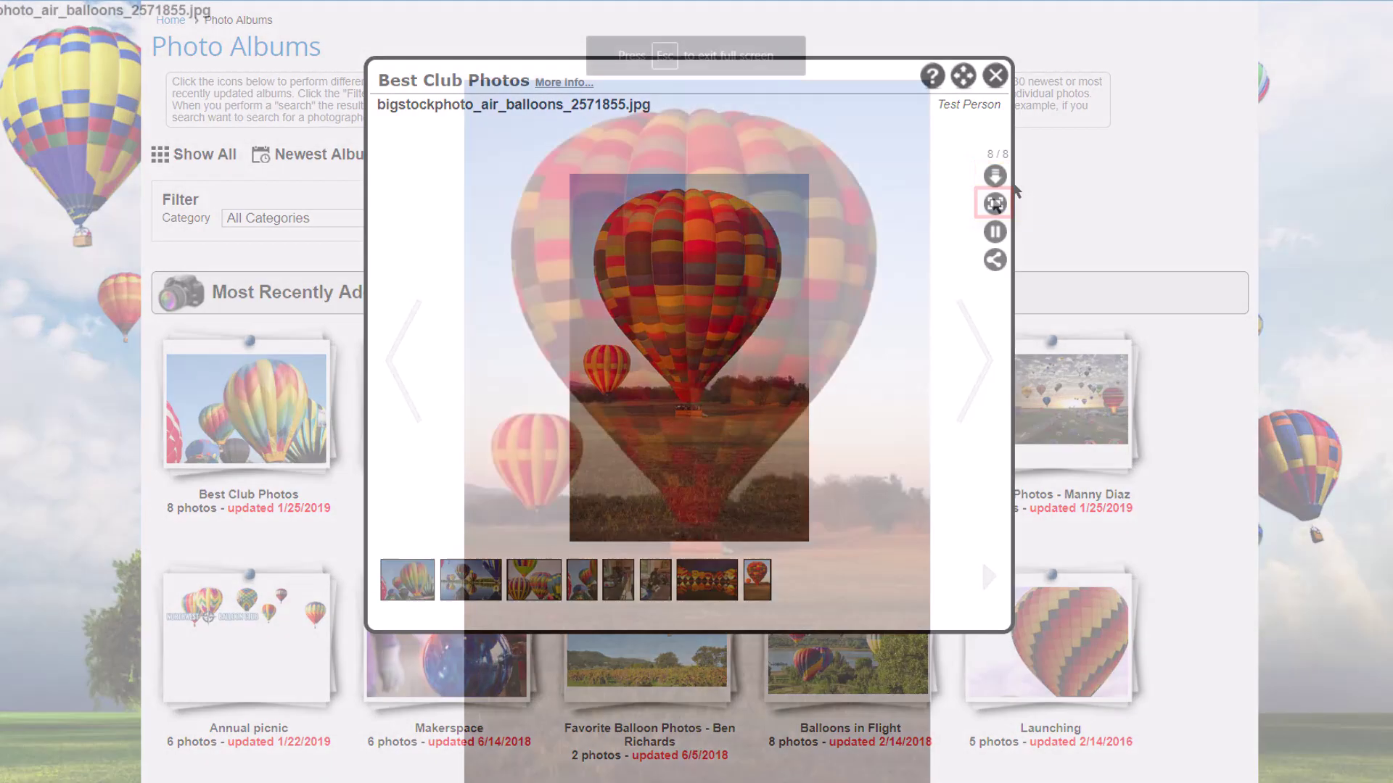
{"action": "key", "text": "Escape"}
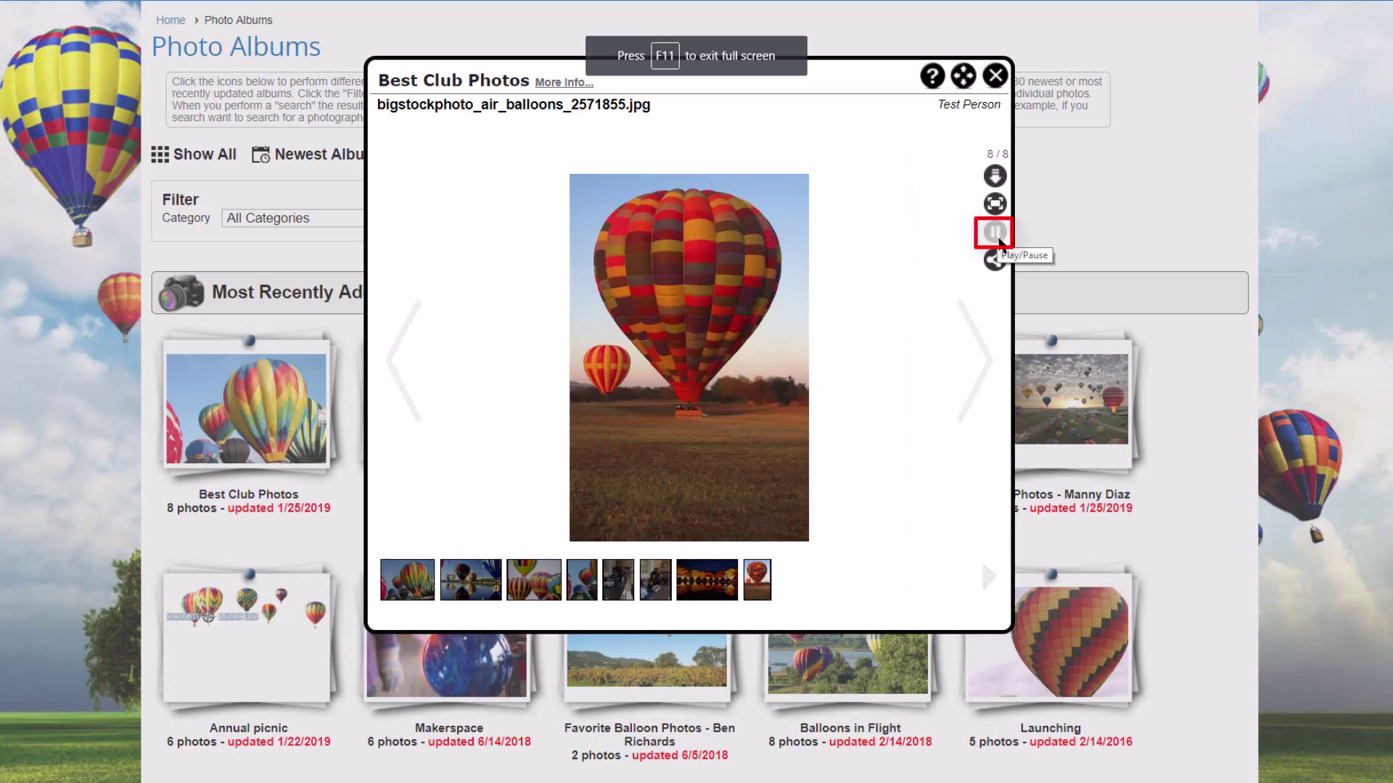
{"action": "mouse_move", "coordinate": [995, 261]}
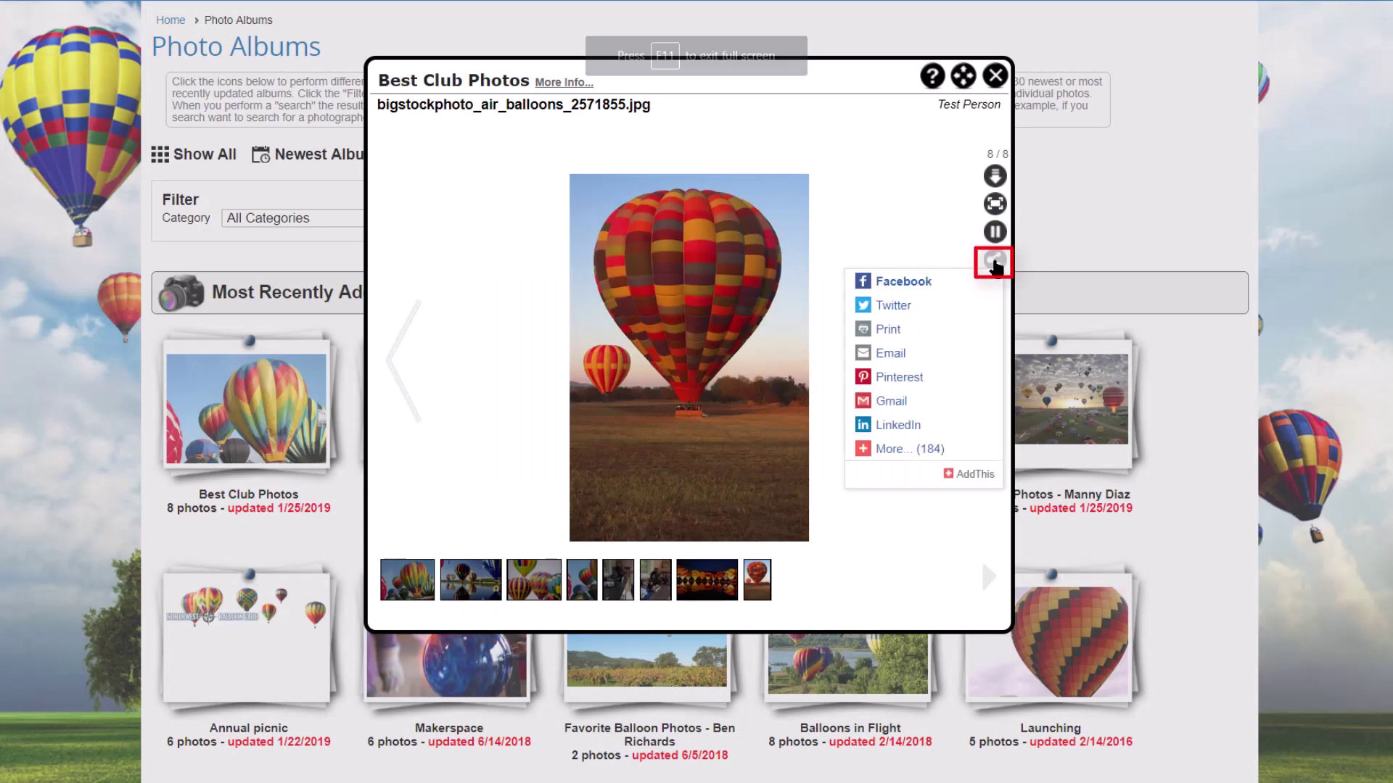
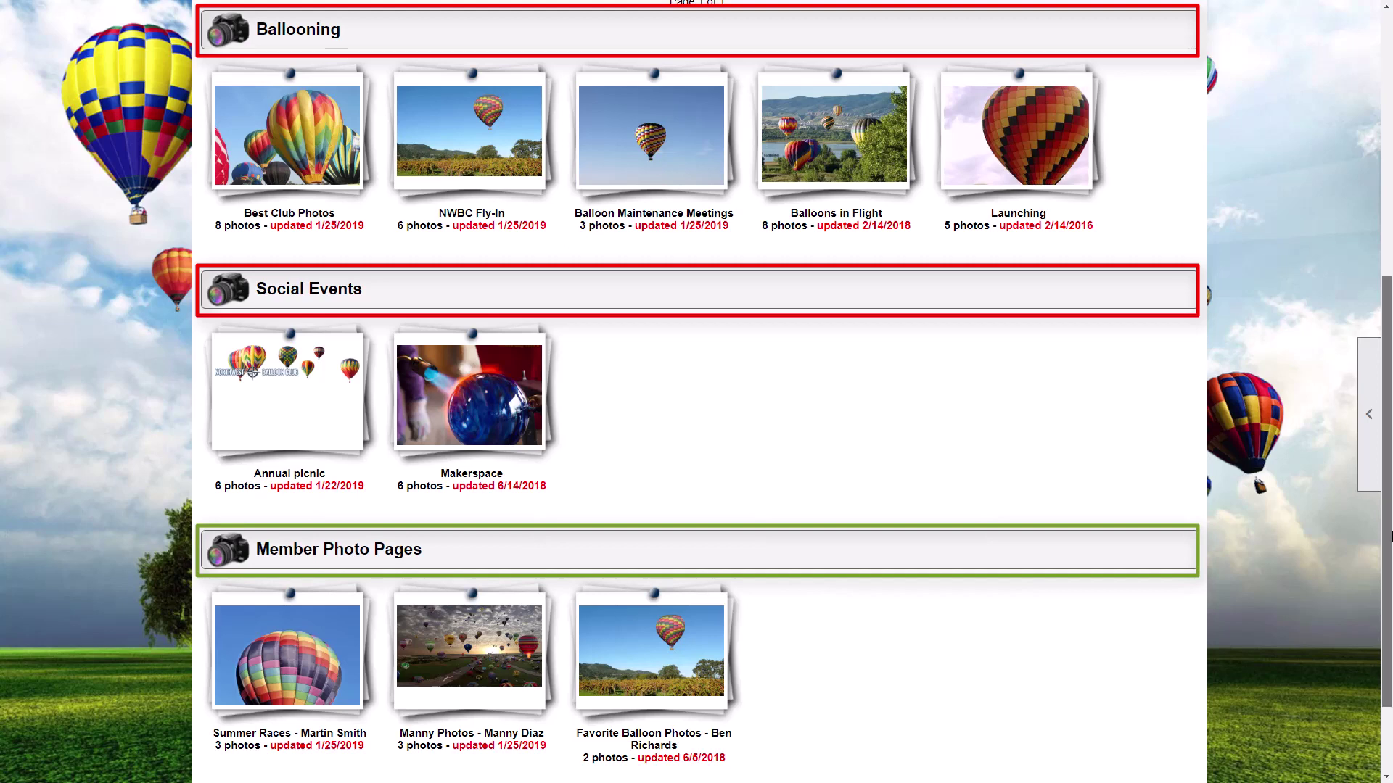
Step: Examine the category choices in the photo album filter, then hide the filter again
{"action": "left_click_drag", "start_coordinate": [1391, 536], "coordinate": [1389, 444]}
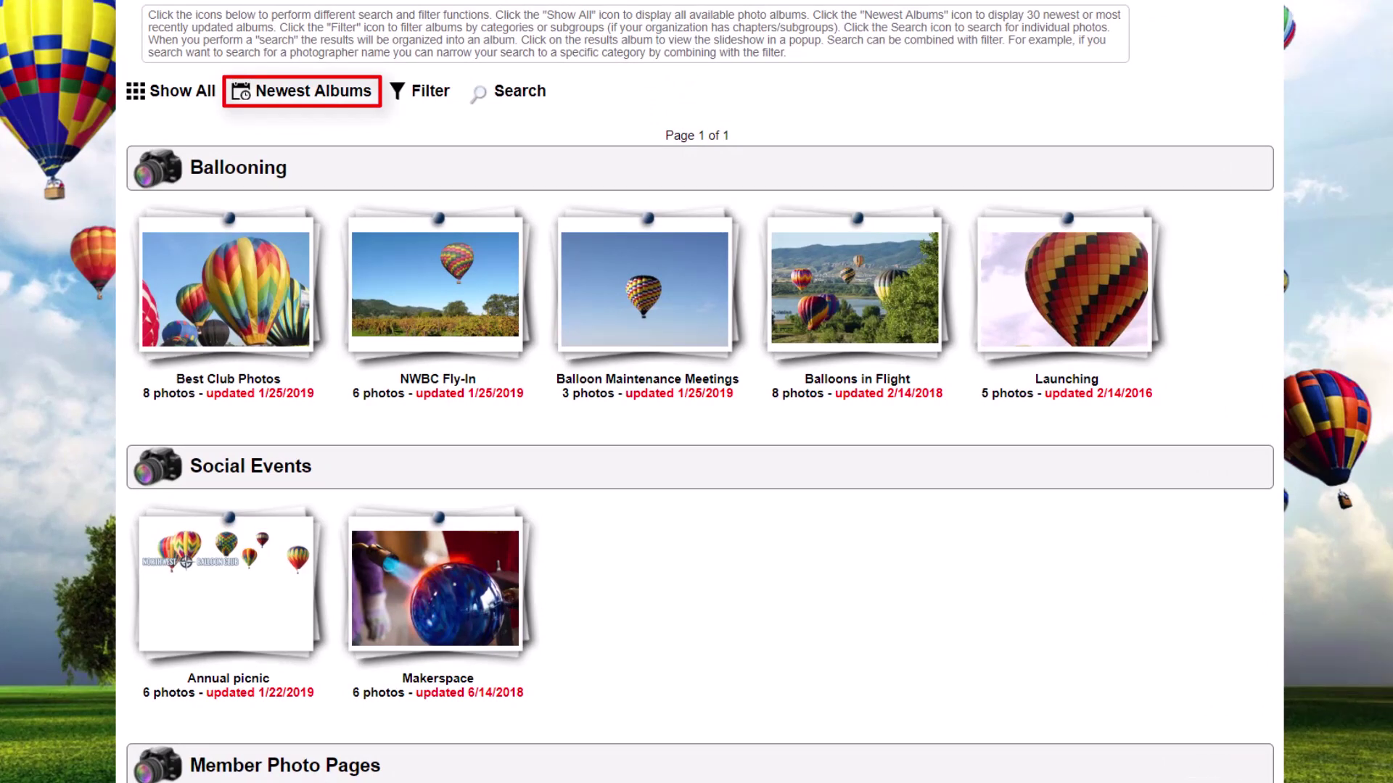
{"action": "left_click", "coordinate": [421, 93]}
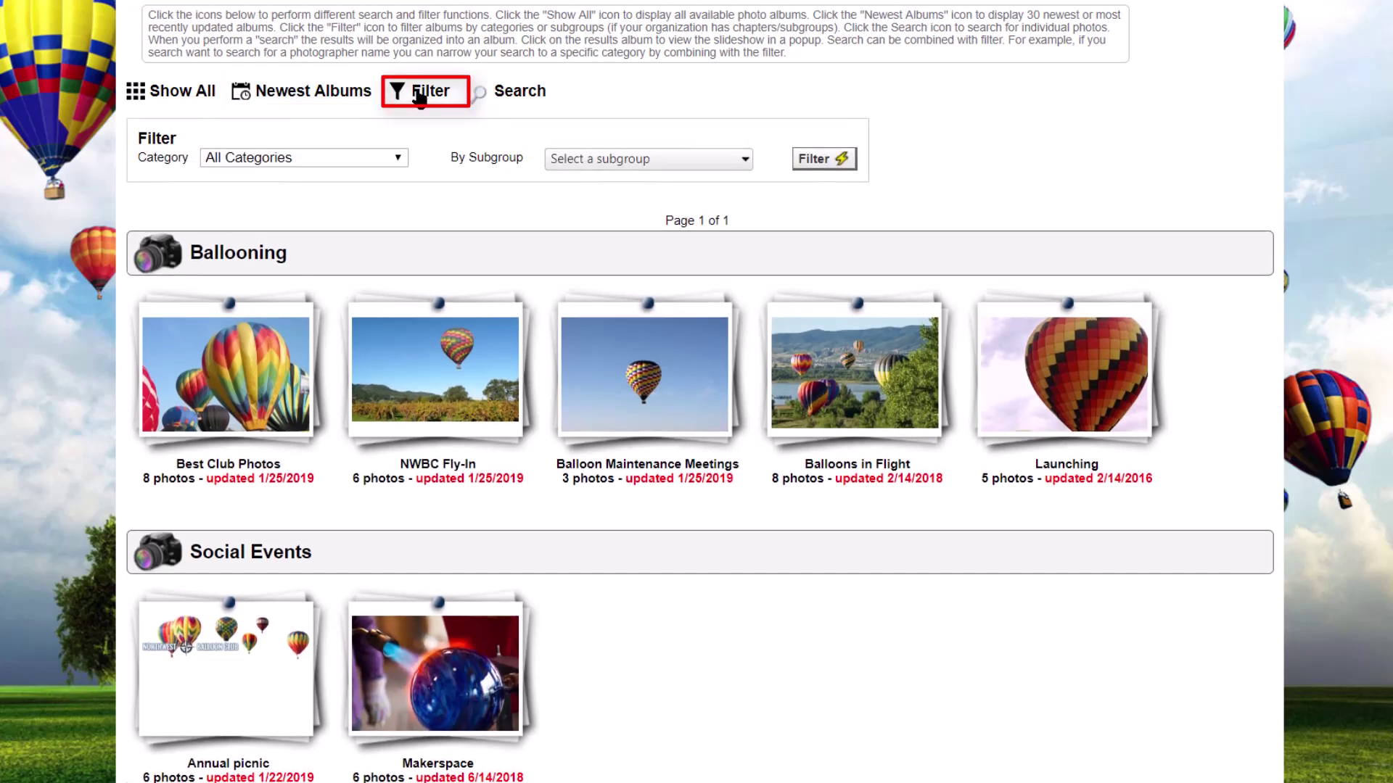
{"action": "left_click", "coordinate": [399, 158]}
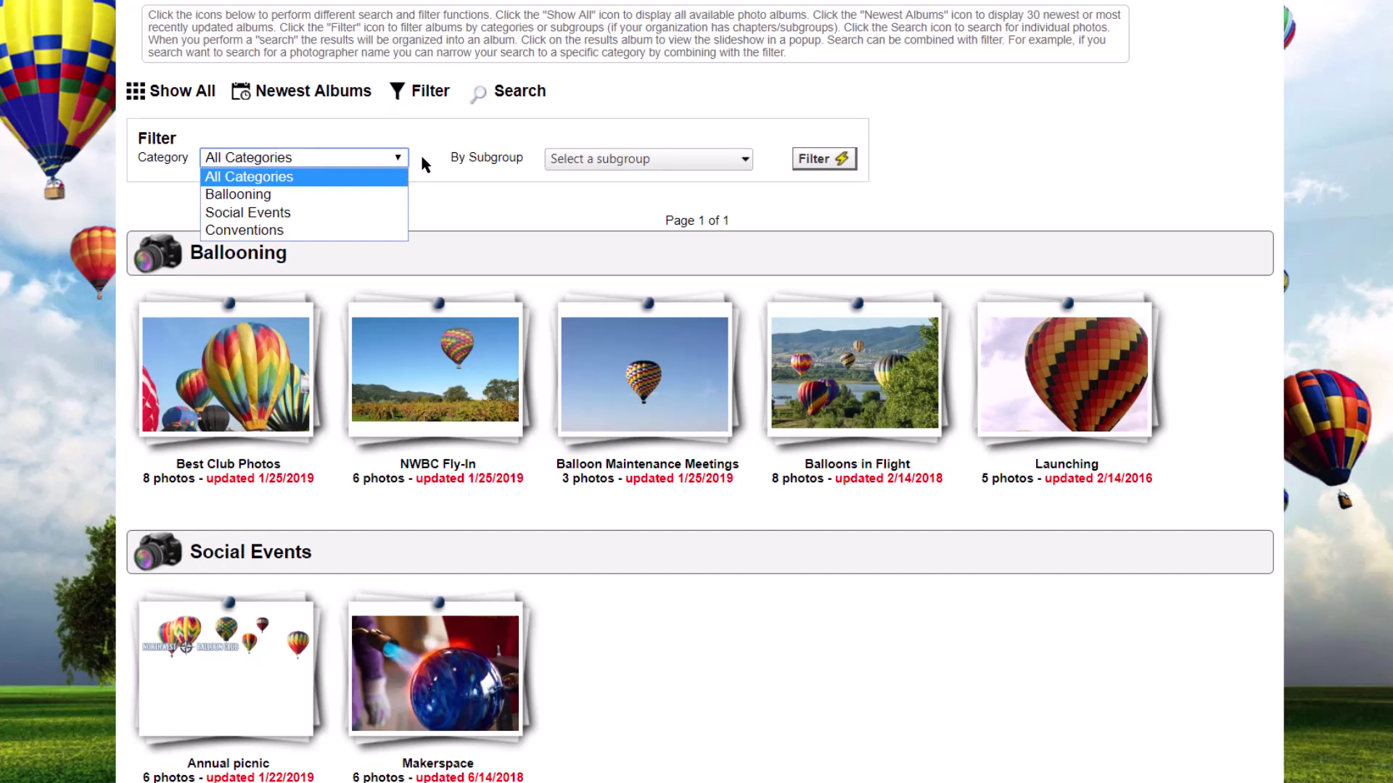
{"action": "left_click", "coordinate": [429, 95]}
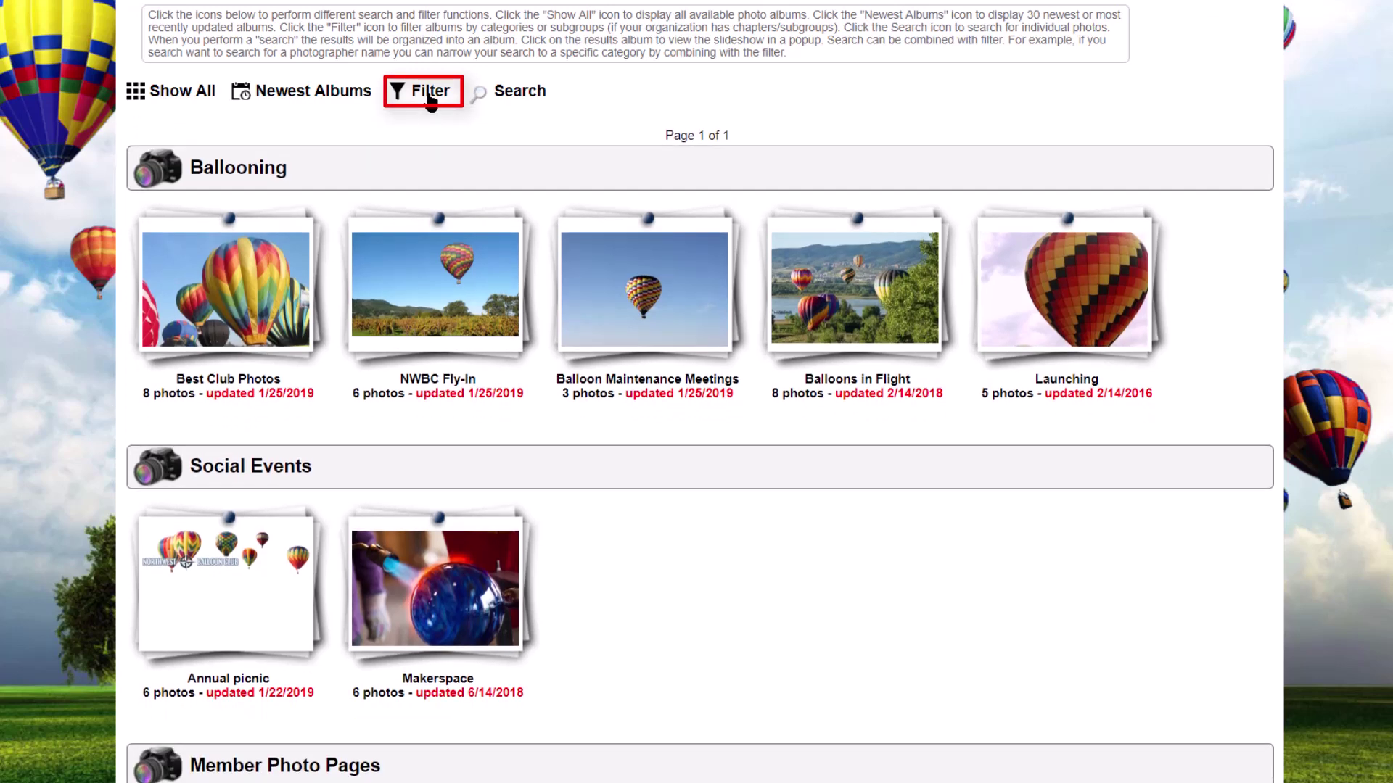
Step: Open the photo search, set it to search by Photo Tag and examine the available tags
{"action": "left_click", "coordinate": [521, 94]}
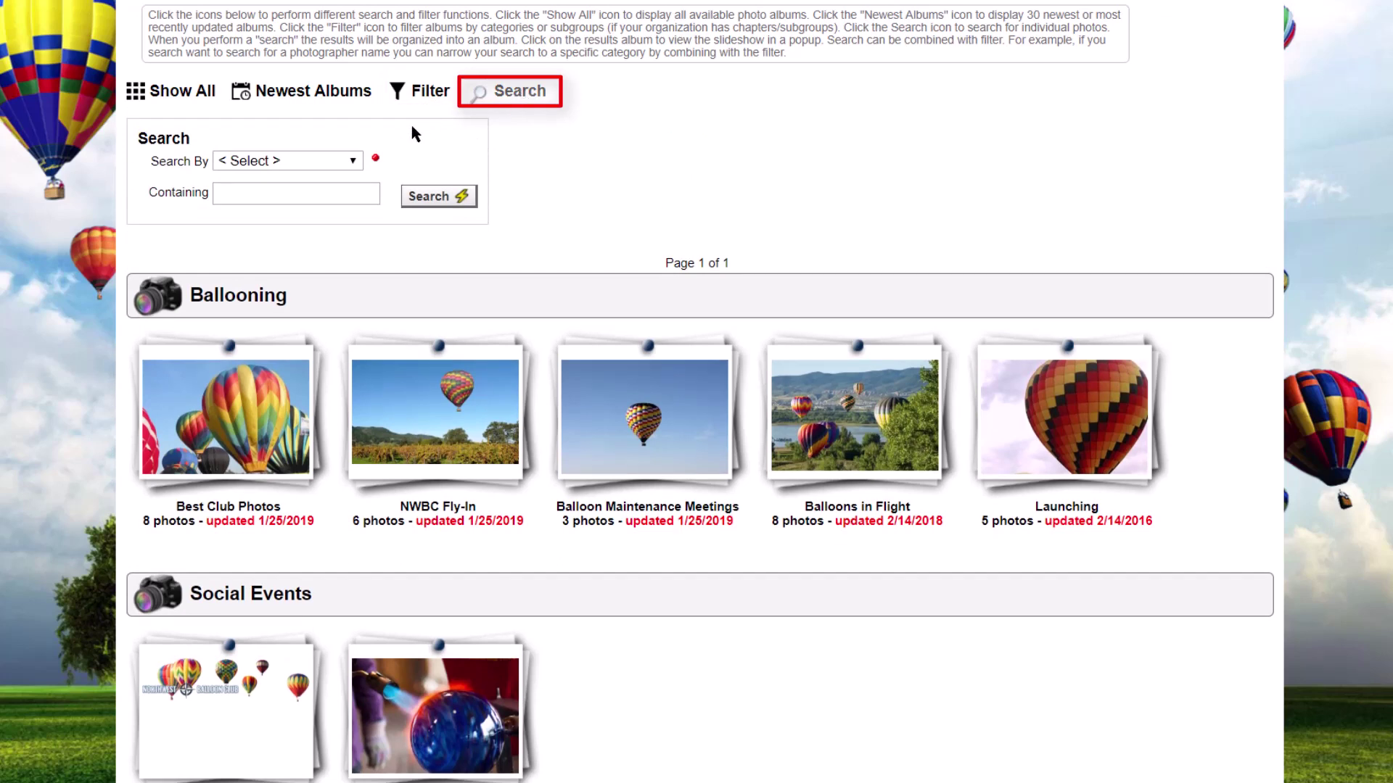
{"action": "left_click", "coordinate": [353, 163]}
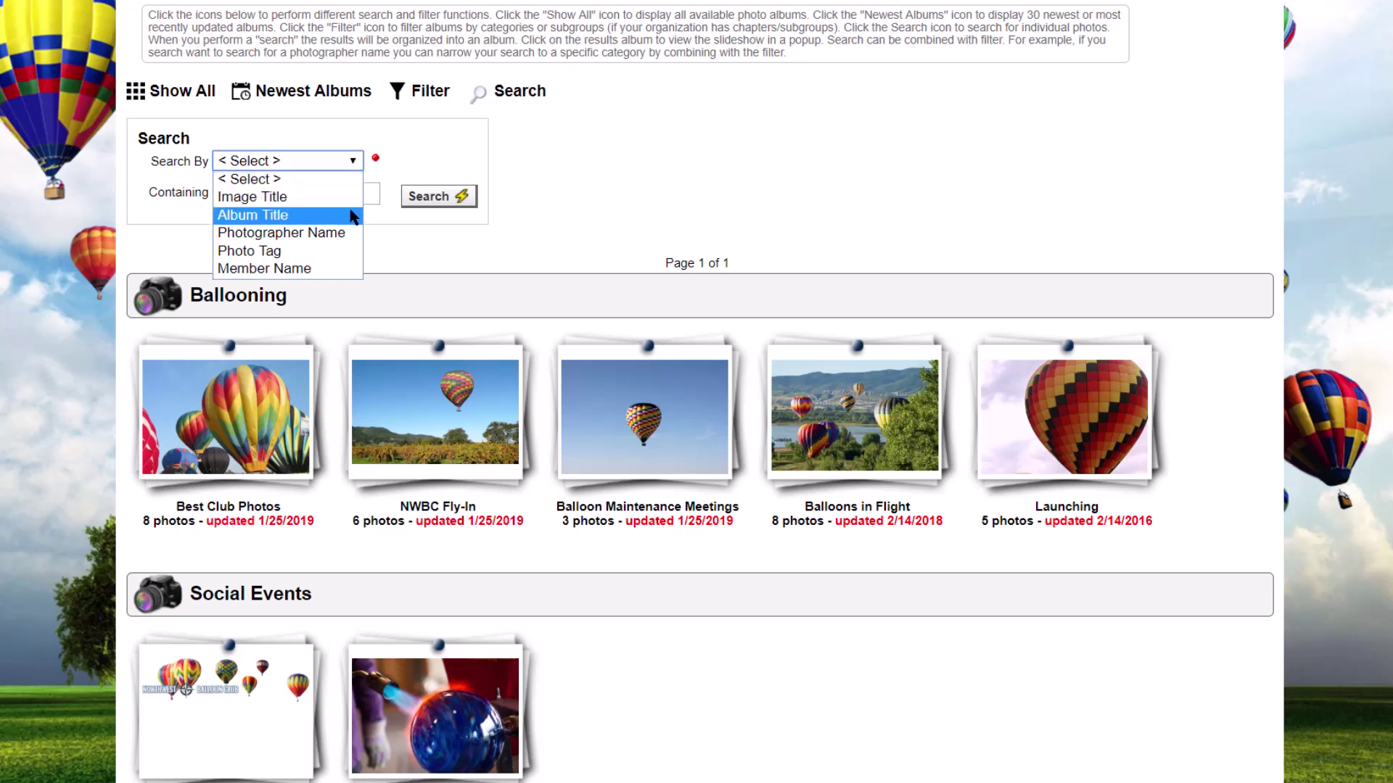
{"action": "left_click", "coordinate": [353, 251]}
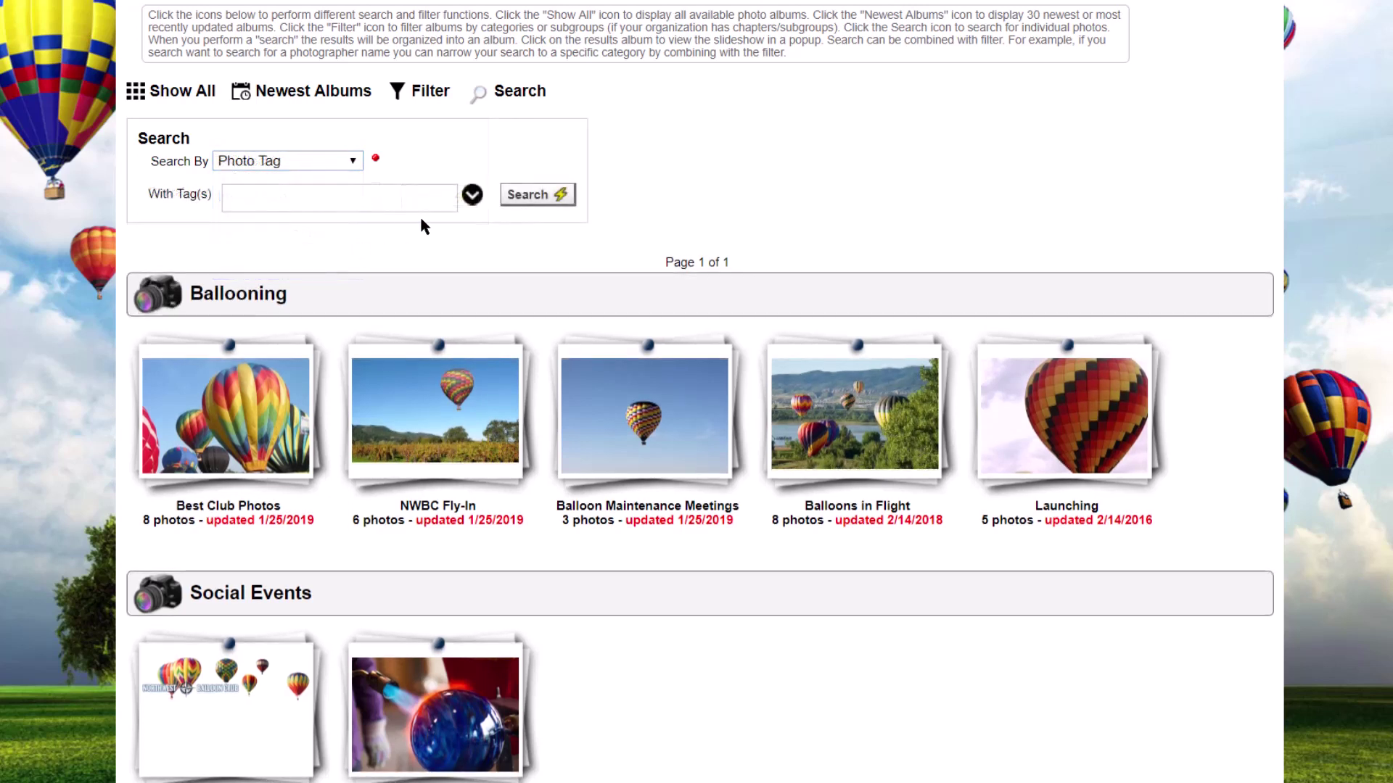
{"action": "left_click", "coordinate": [472, 196]}
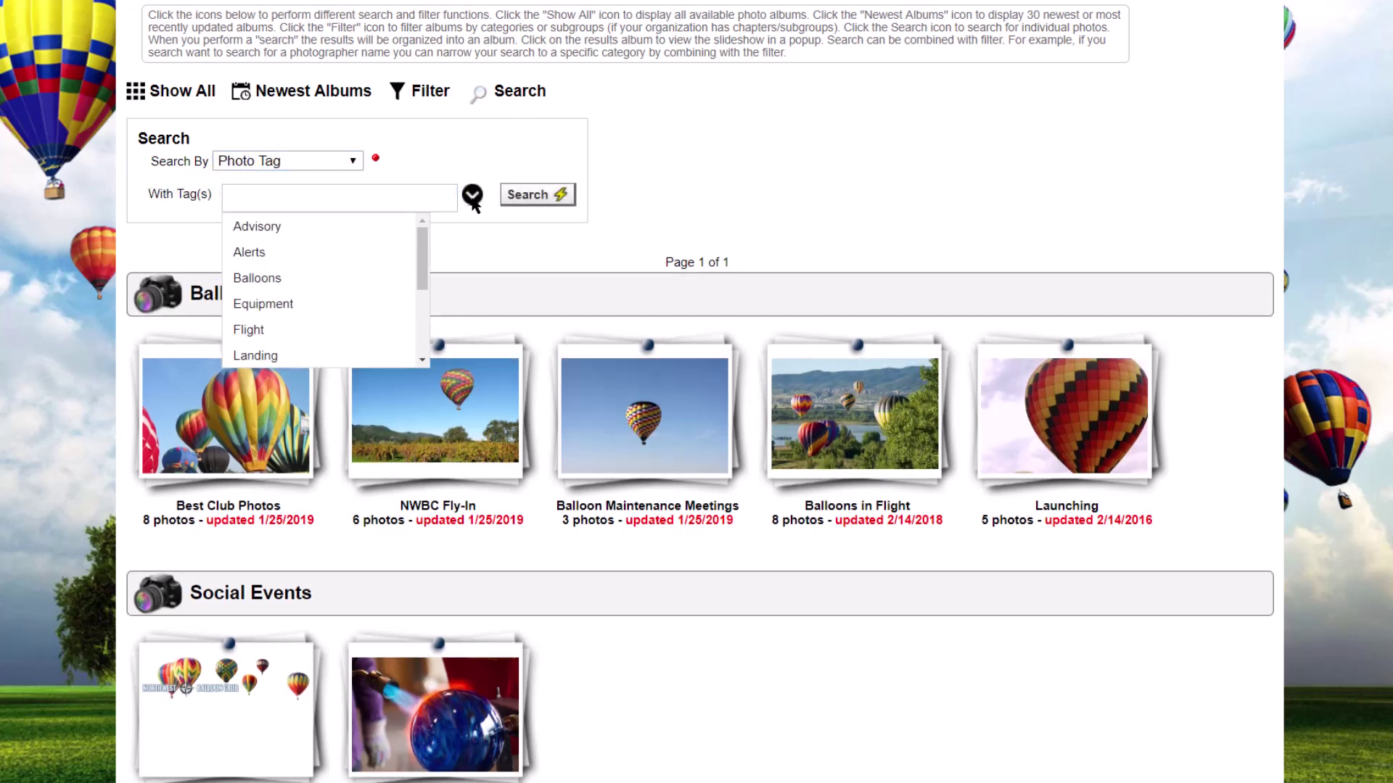
Step: Search the photos by Image Title containing "balloon"
{"action": "left_click", "coordinate": [354, 161]}
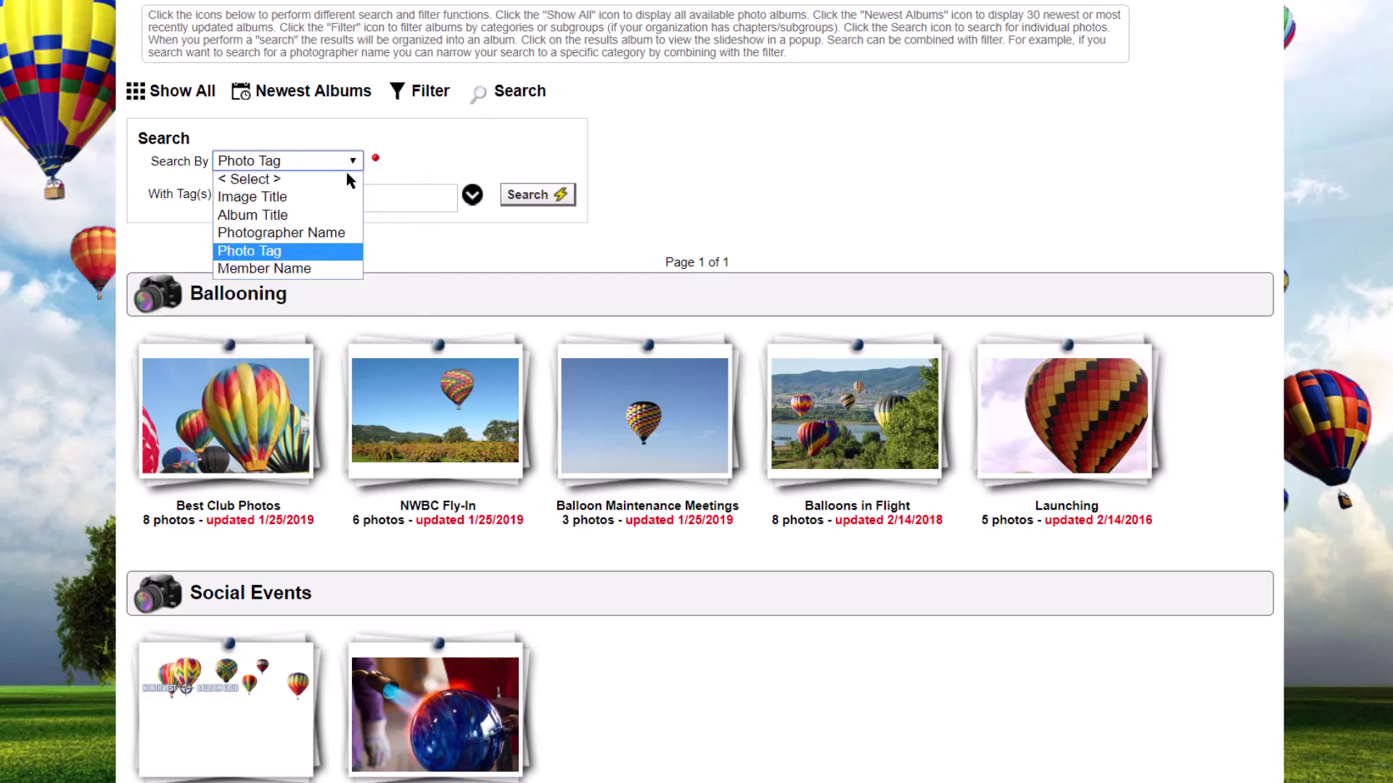
{"action": "left_click", "coordinate": [299, 194]}
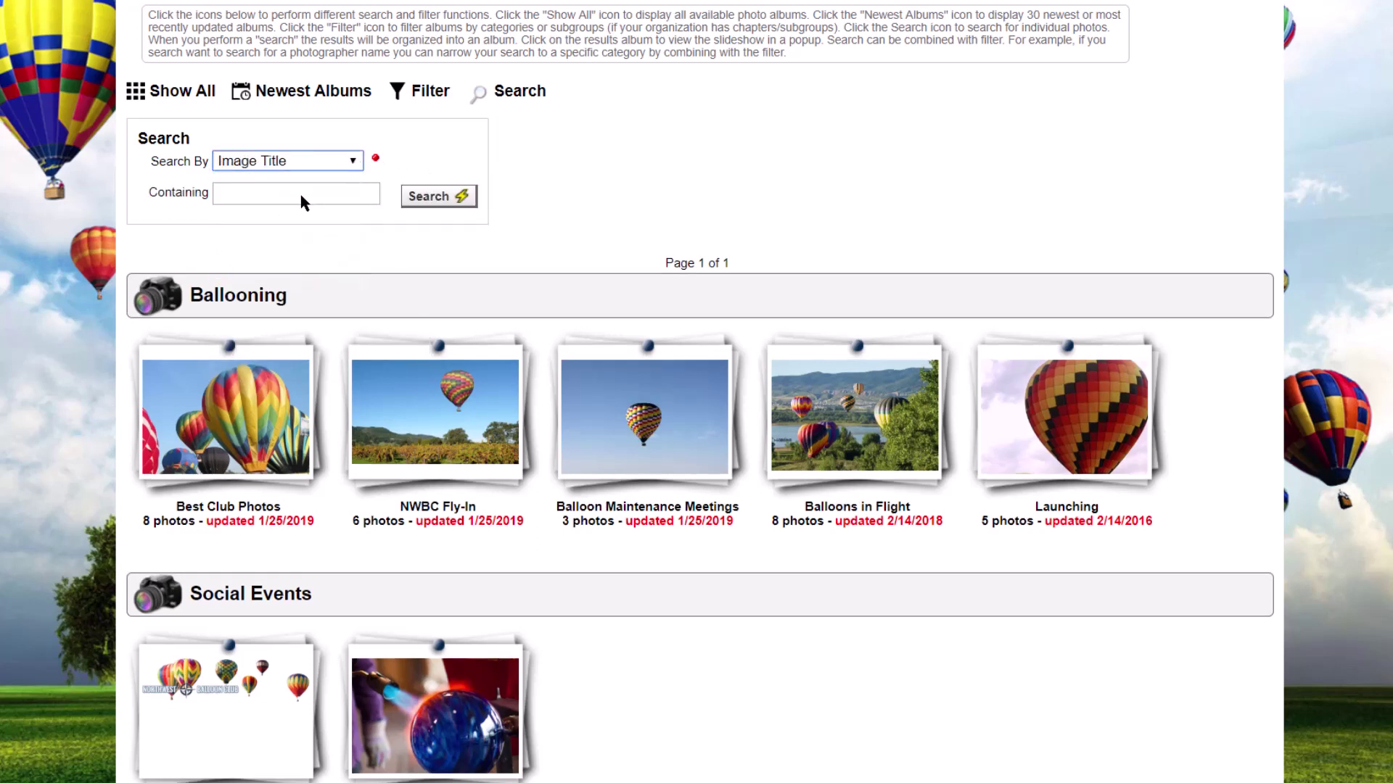
{"action": "left_click", "coordinate": [279, 196]}
{"action": "type", "text": "balloon"}
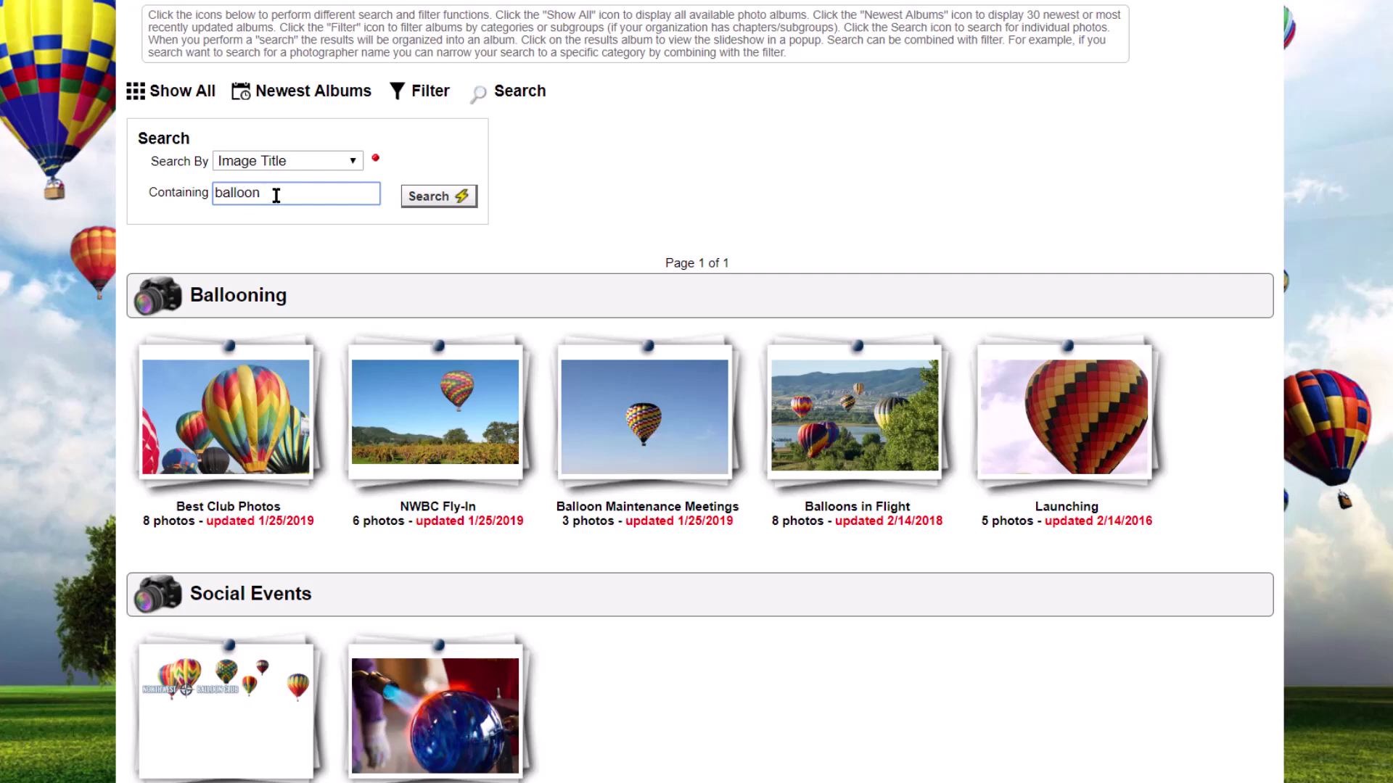
{"action": "left_click", "coordinate": [438, 197]}
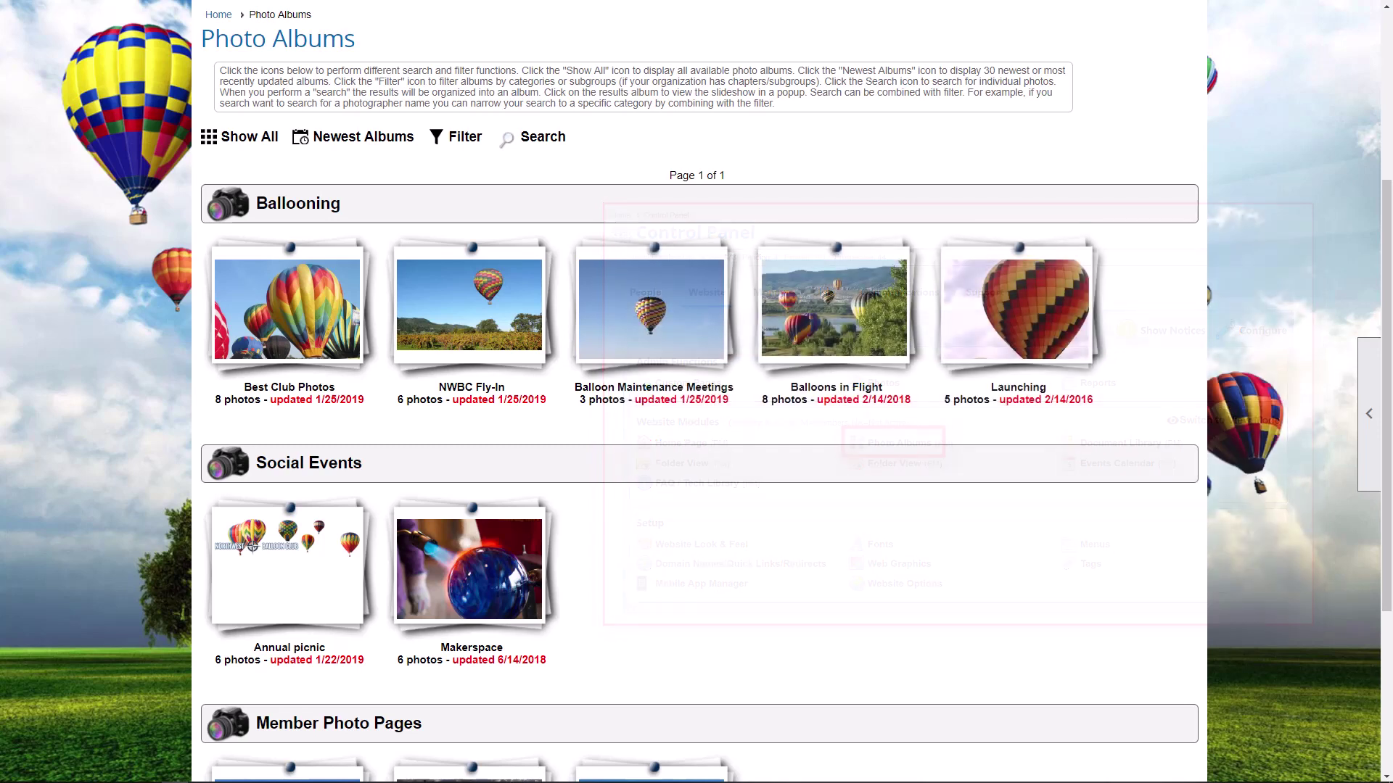
Step: Open the Photo Album Manager from the Photo Albums page and include member photo albums in the album search
{"action": "left_click", "coordinate": [1363, 484]}
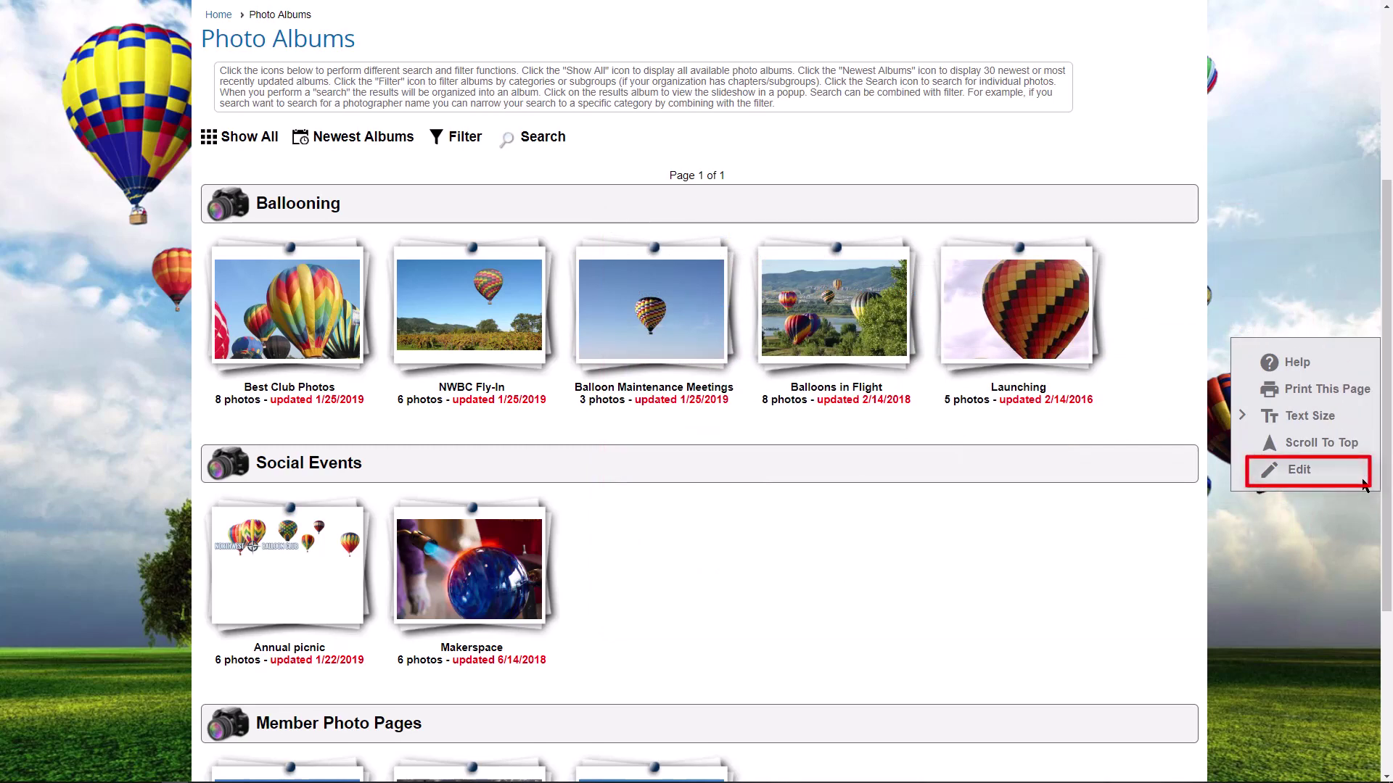
{"action": "left_click", "coordinate": [1295, 473]}
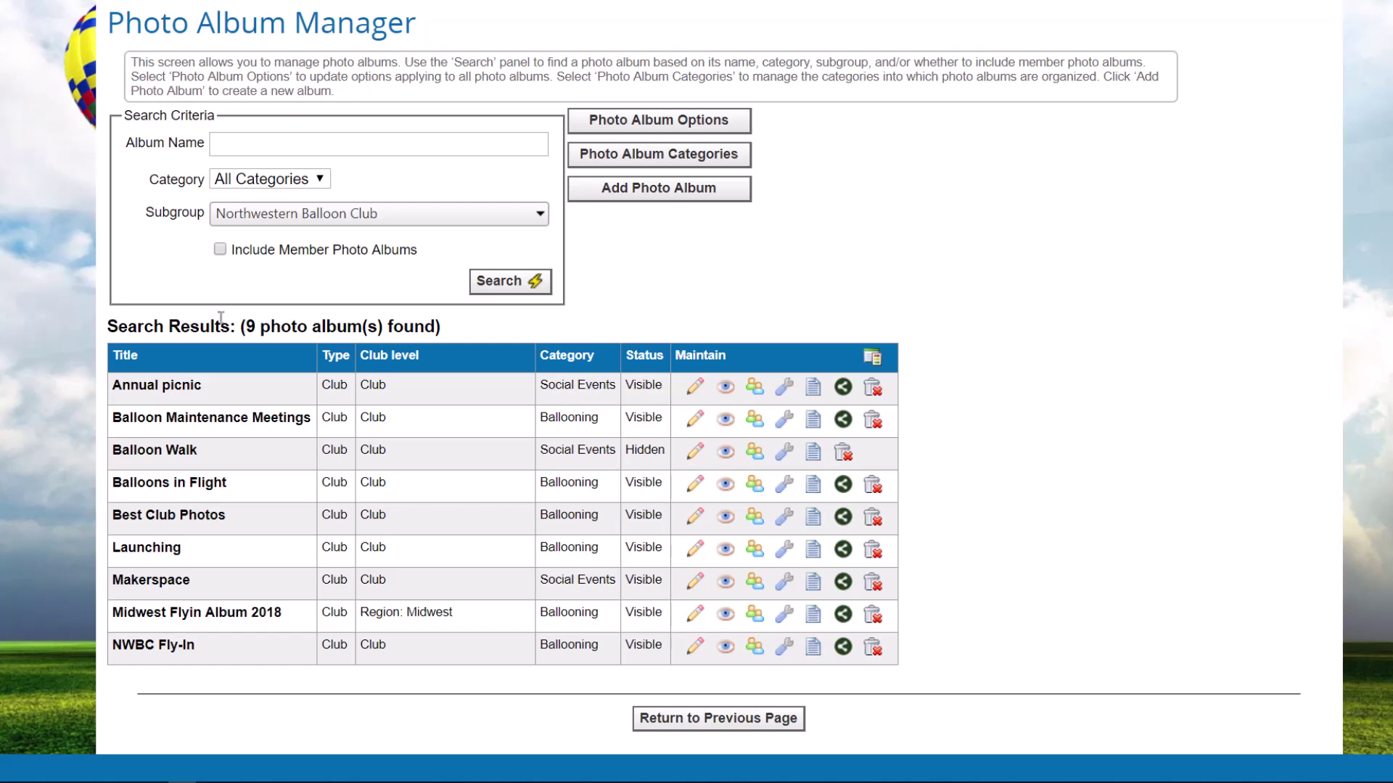
{"action": "left_click", "coordinate": [220, 248]}
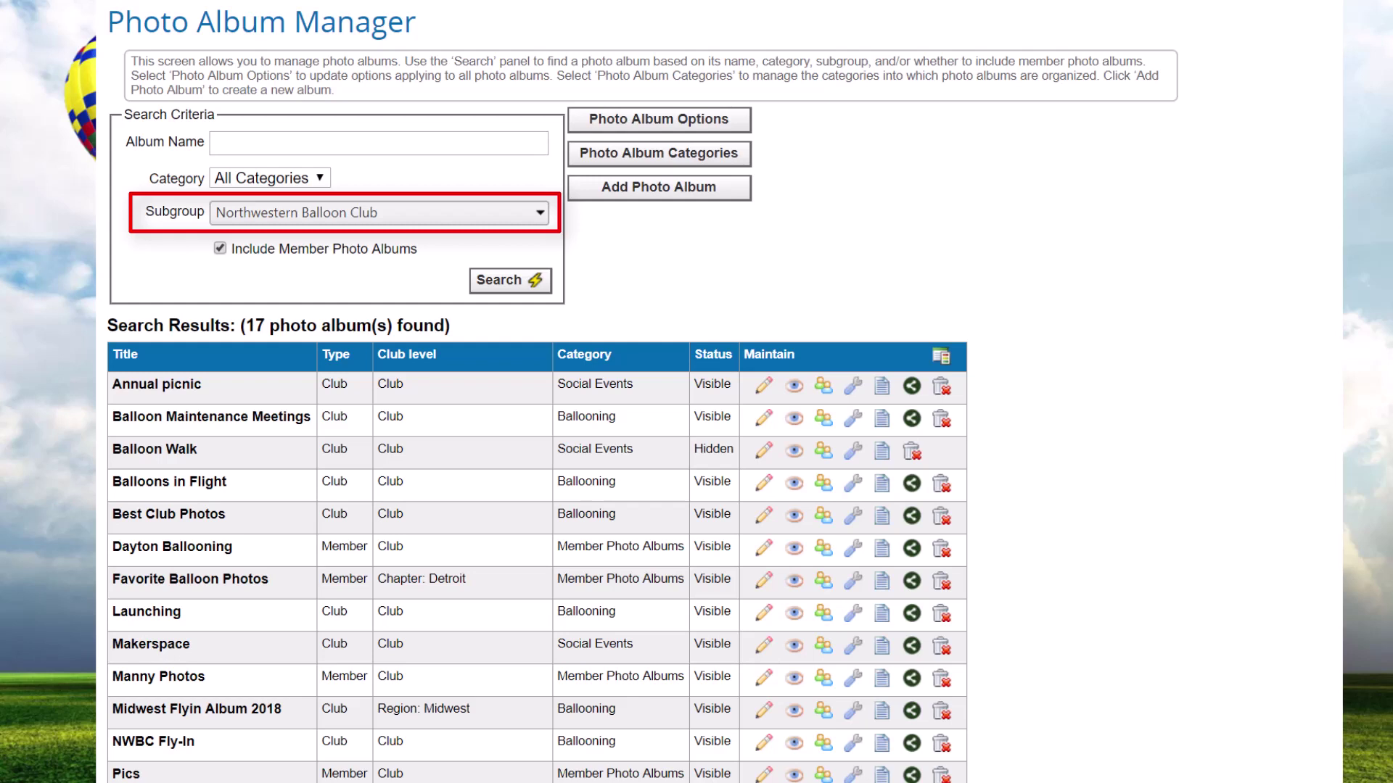
Step: Examine the subgroup choices in the album search and the display position choices for member albums in Photo Album Options
{"action": "left_click", "coordinate": [540, 213]}
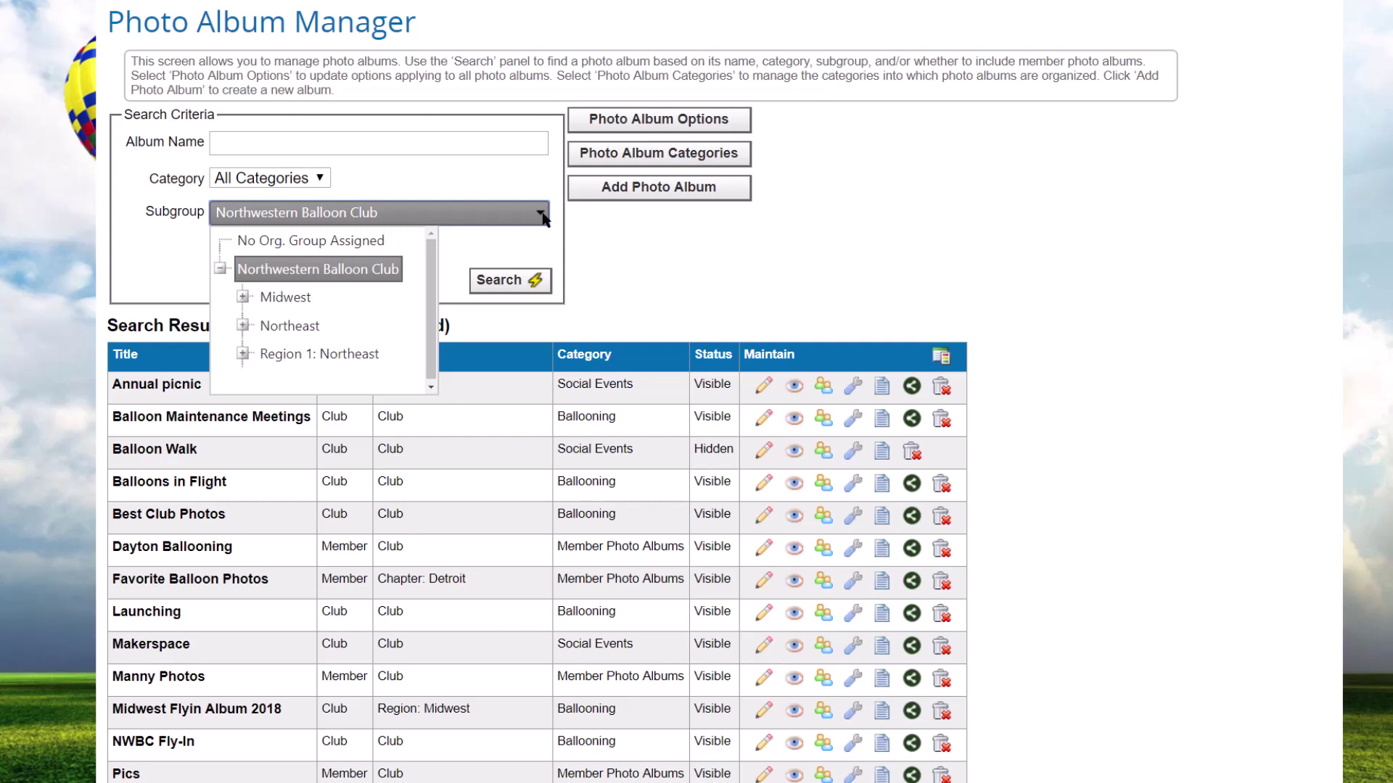
{"action": "left_click", "coordinate": [542, 219]}
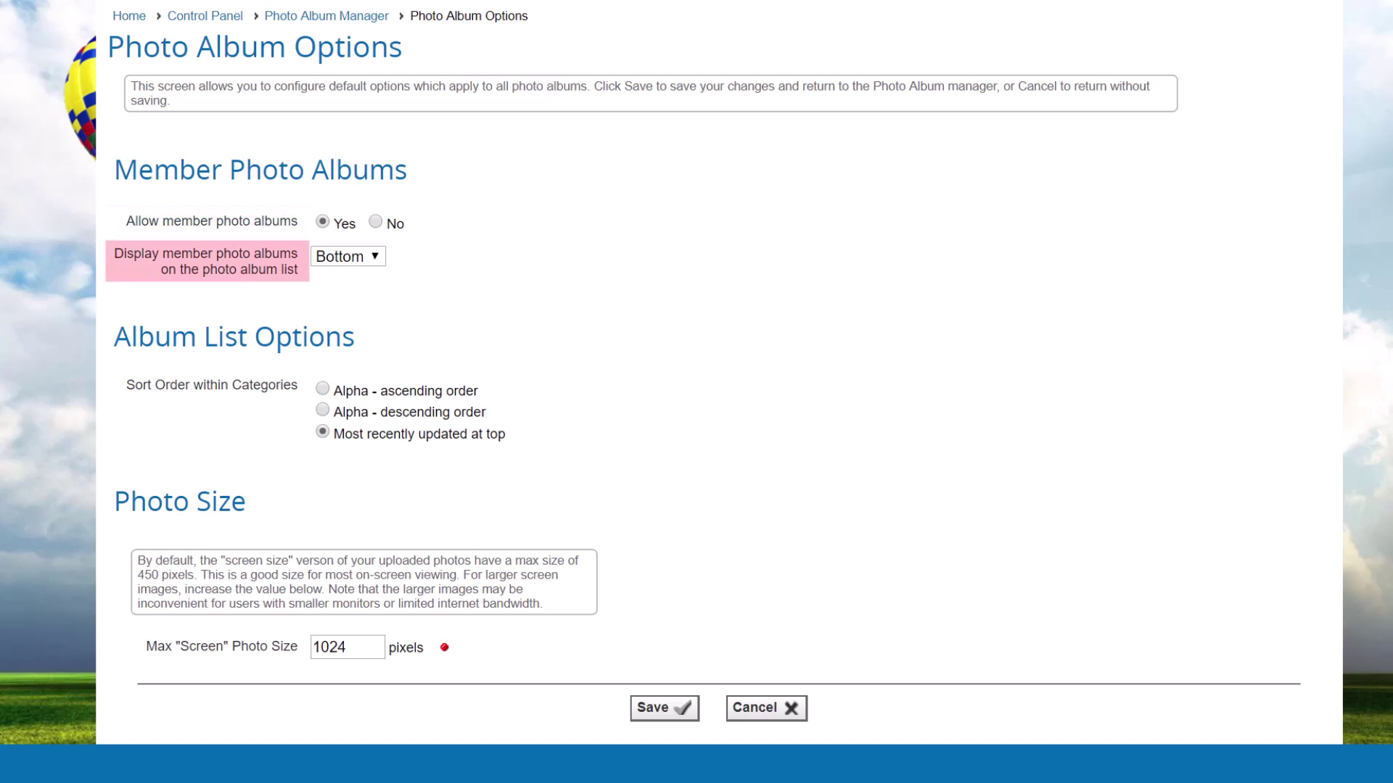
{"action": "left_click", "coordinate": [377, 258]}
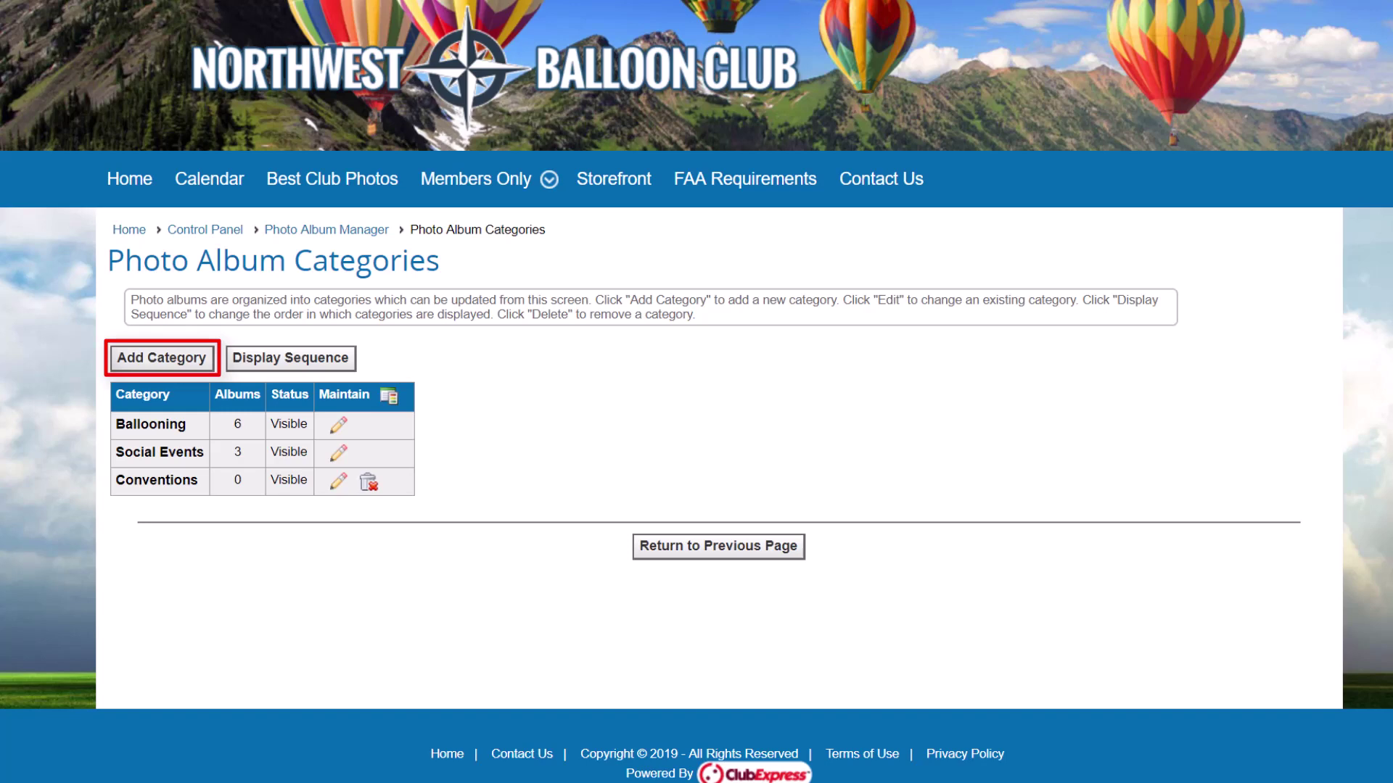
Step: Add a visible photo album category named Sponsors
{"action": "type", "text": "Sponsors"}
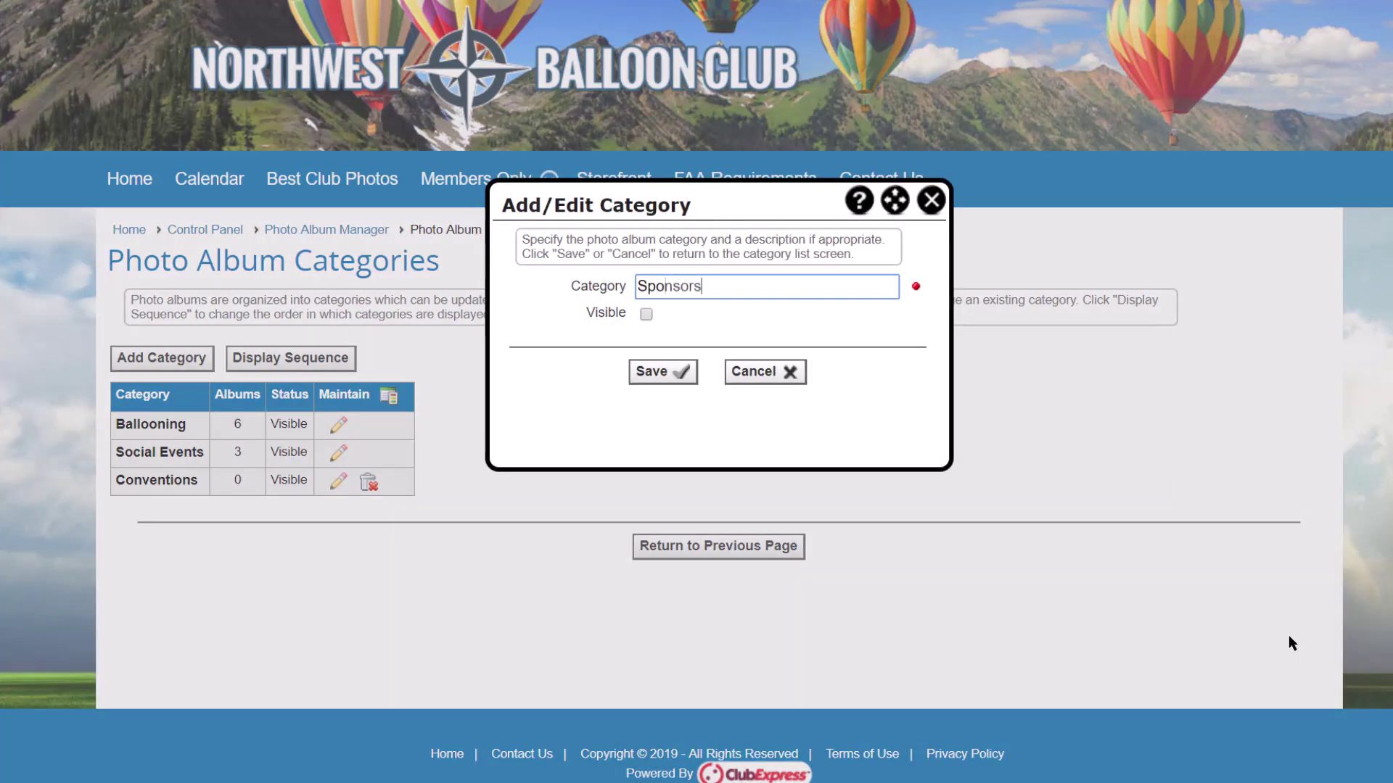
{"action": "left_click", "coordinate": [646, 315]}
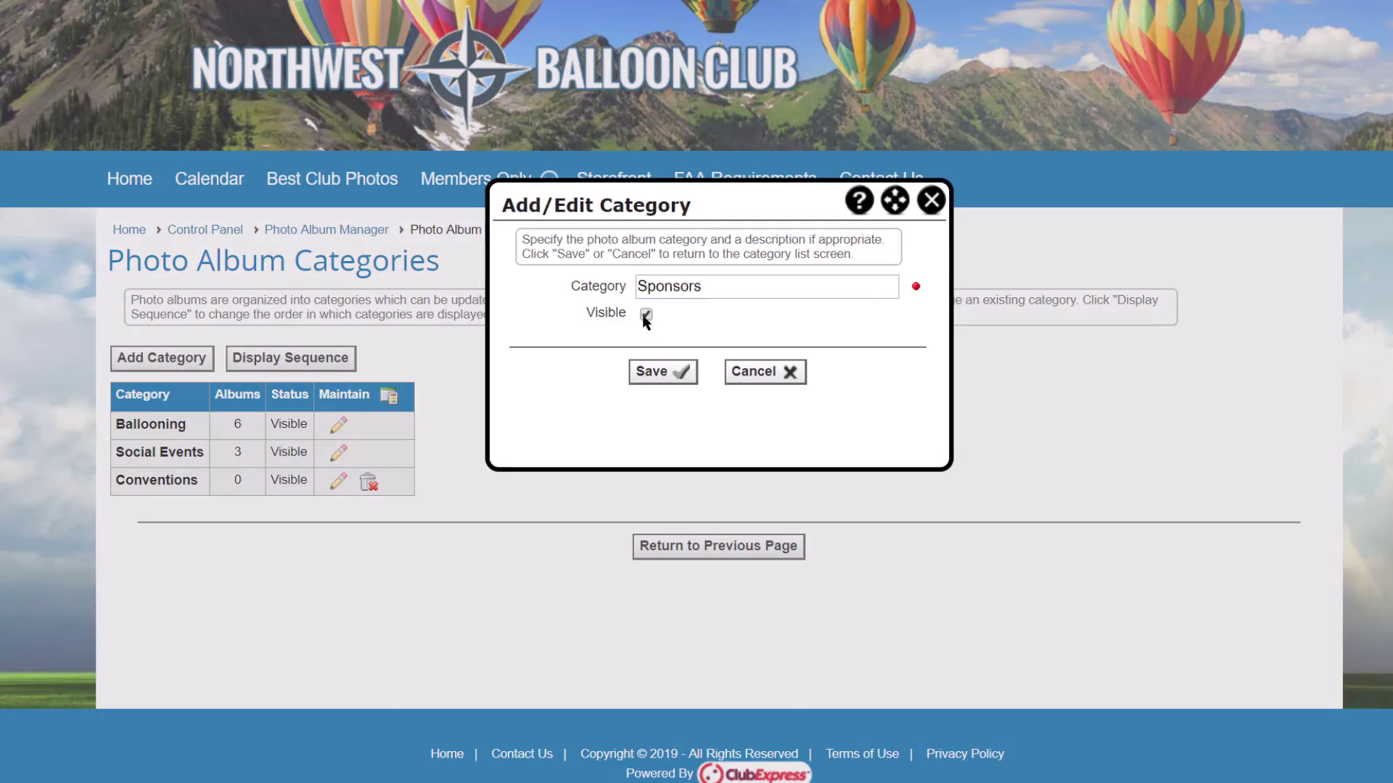
{"action": "left_click", "coordinate": [682, 375]}
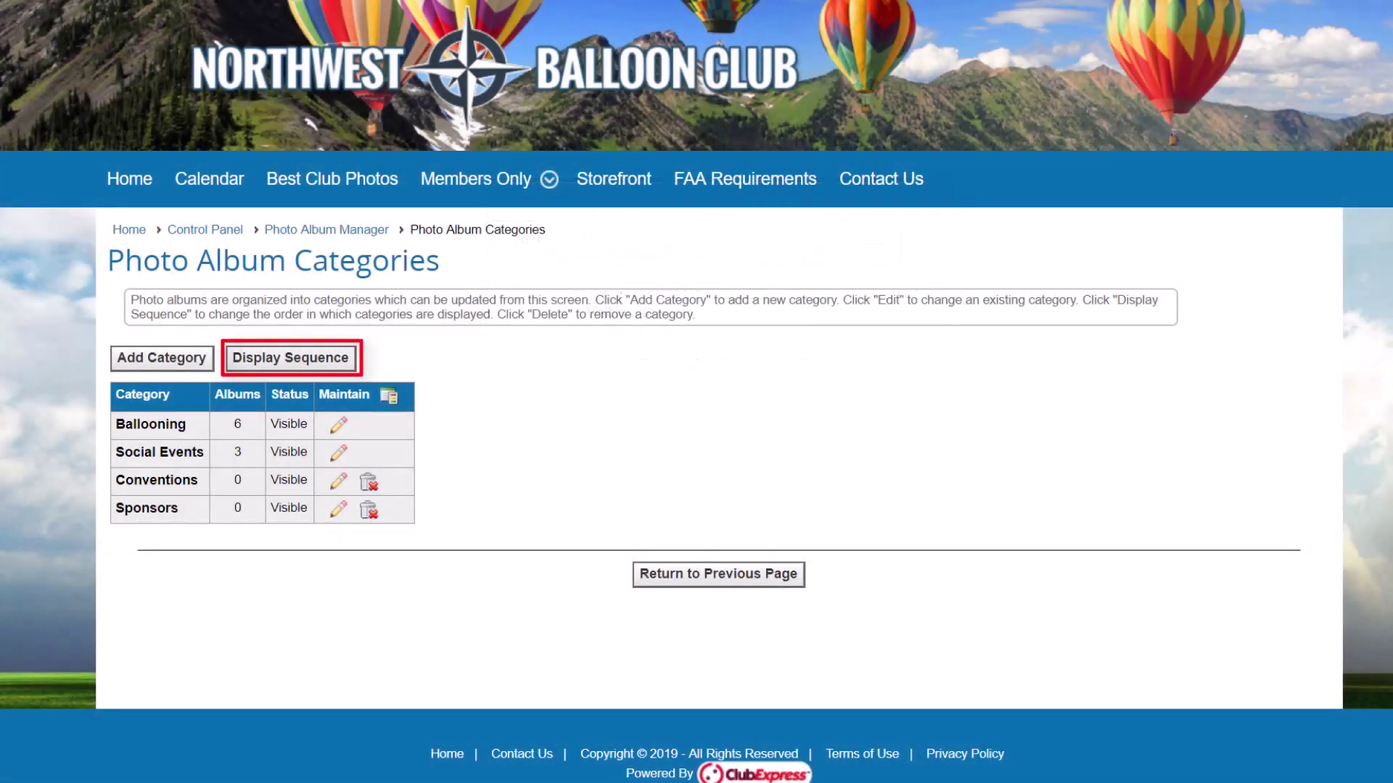
Step: Move the Sponsors category above Conventions in the category display sequence and save the order
{"action": "left_click", "coordinate": [312, 364]}
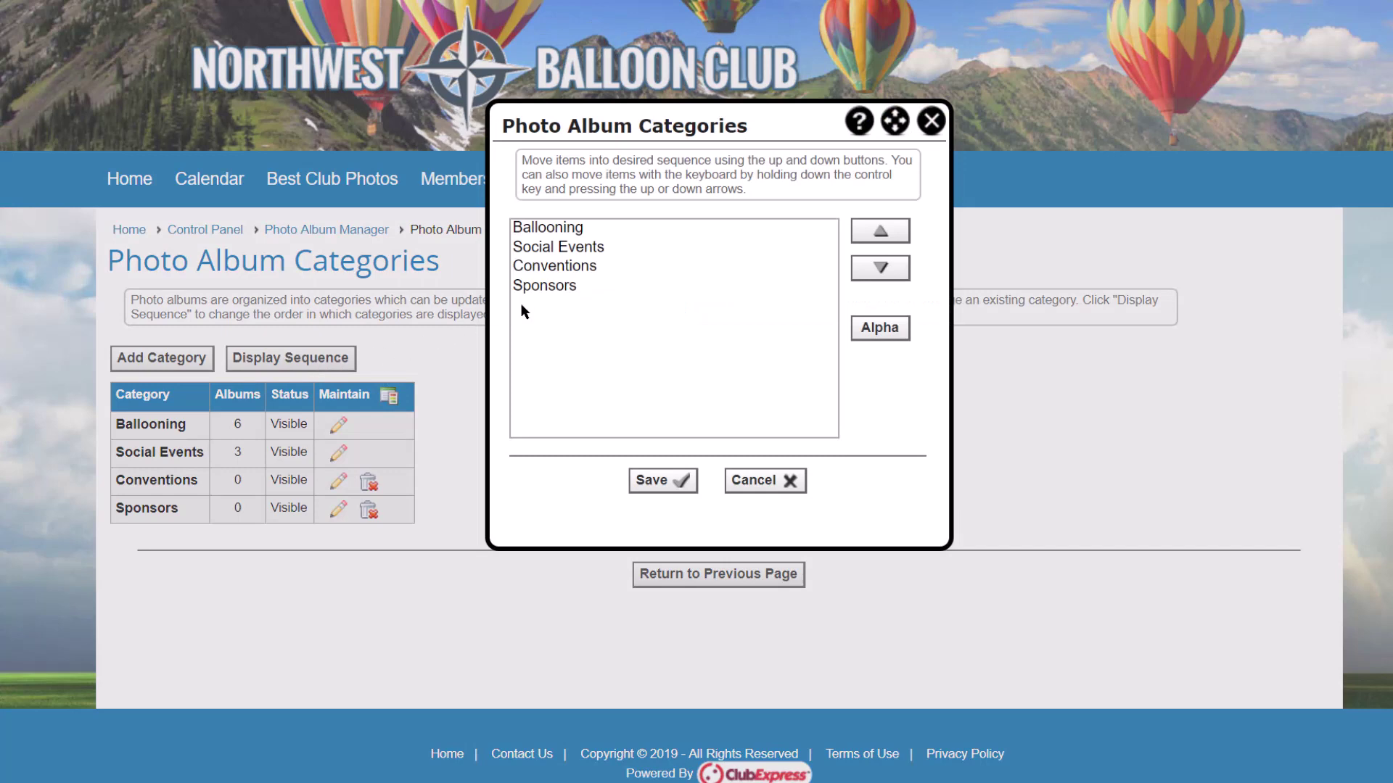
{"action": "left_click", "coordinate": [553, 288]}
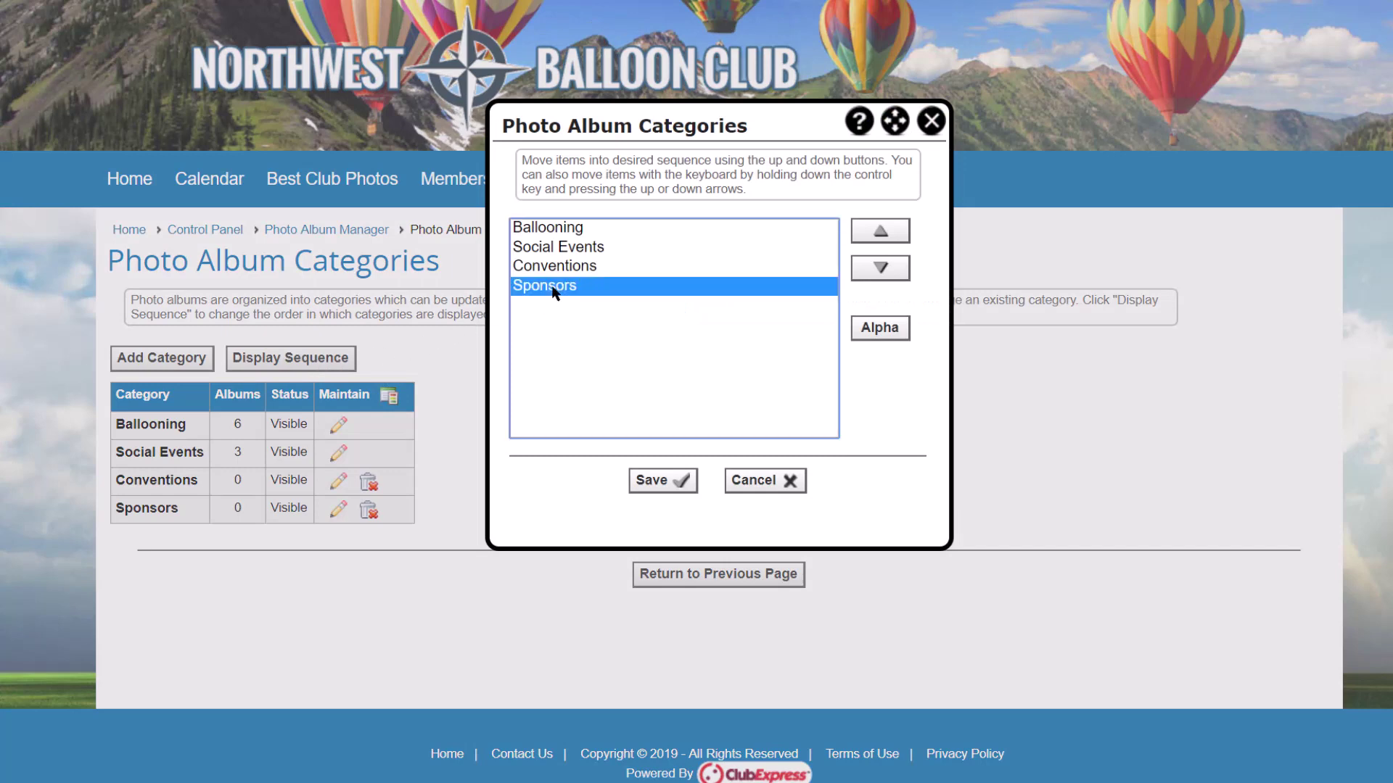
{"action": "left_click", "coordinate": [886, 240]}
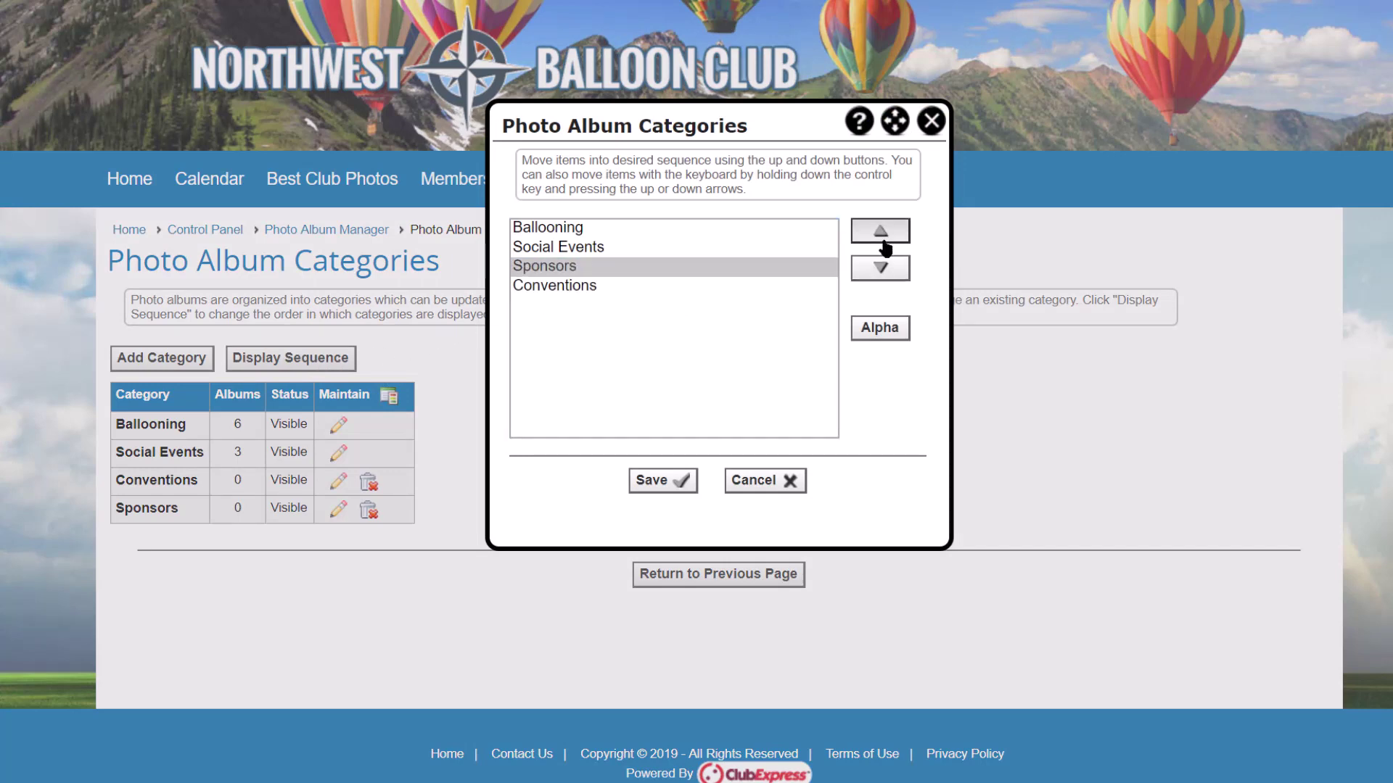
{"action": "left_click", "coordinate": [686, 482]}
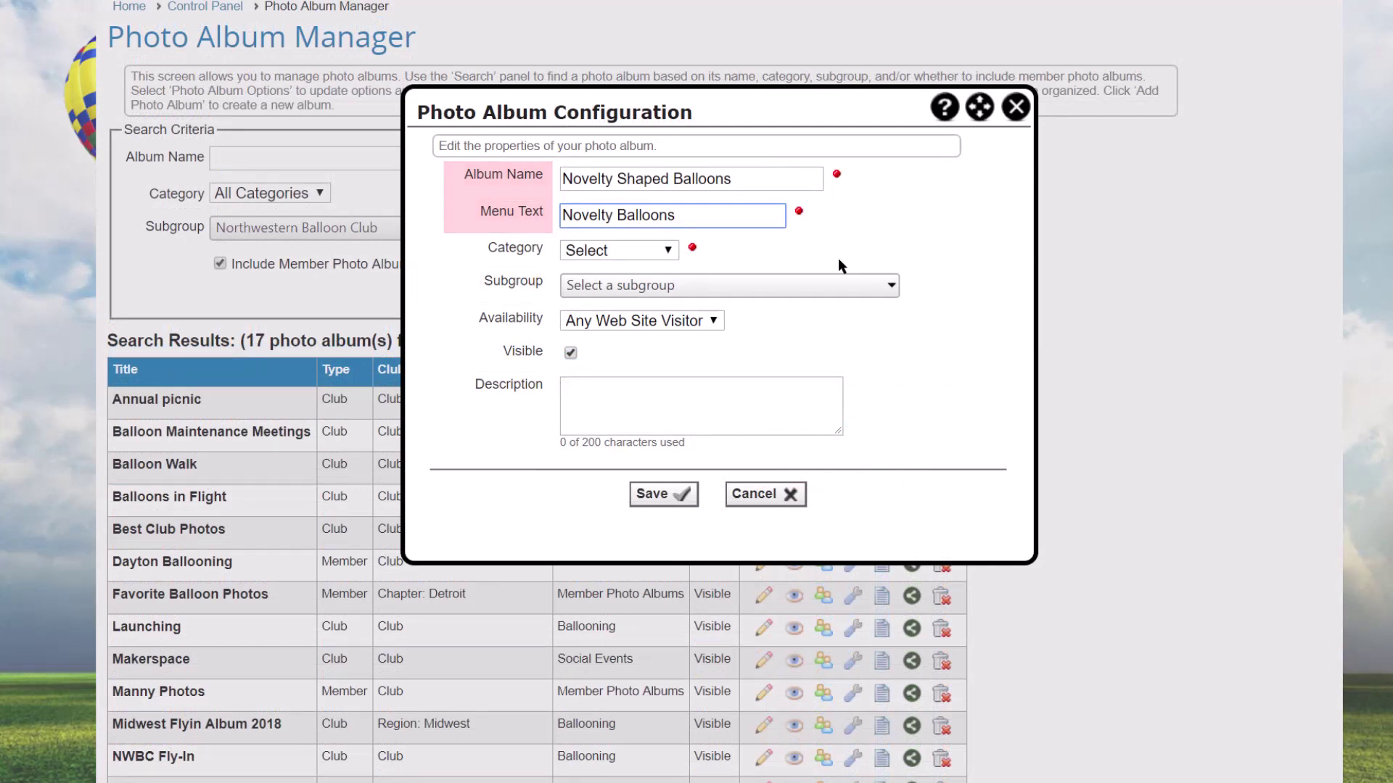
Step: Assign the Novelty Shaped Balloons album to the Ballooning category and review its subgroup and availability choices
{"action": "left_click", "coordinate": [667, 250]}
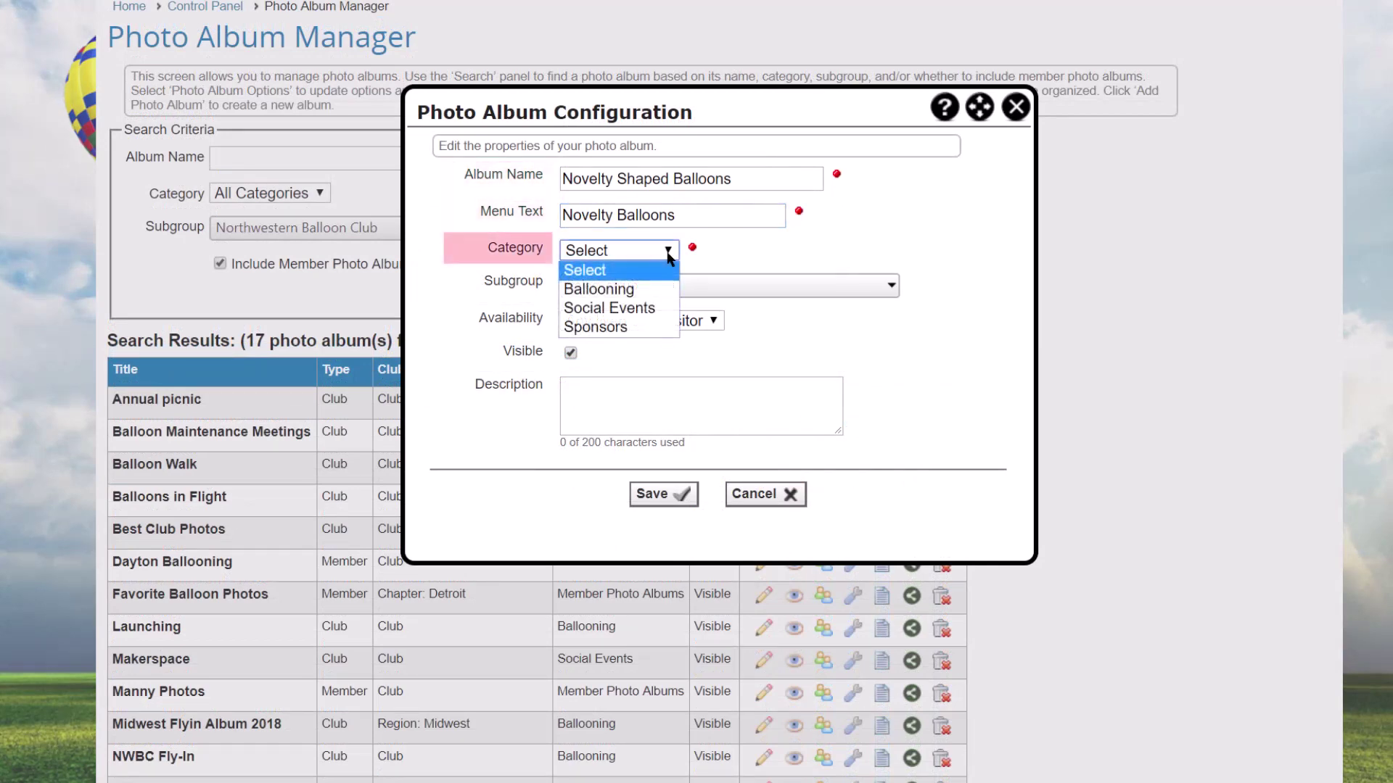
{"action": "left_click", "coordinate": [659, 291]}
{"action": "left_click", "coordinate": [897, 287]}
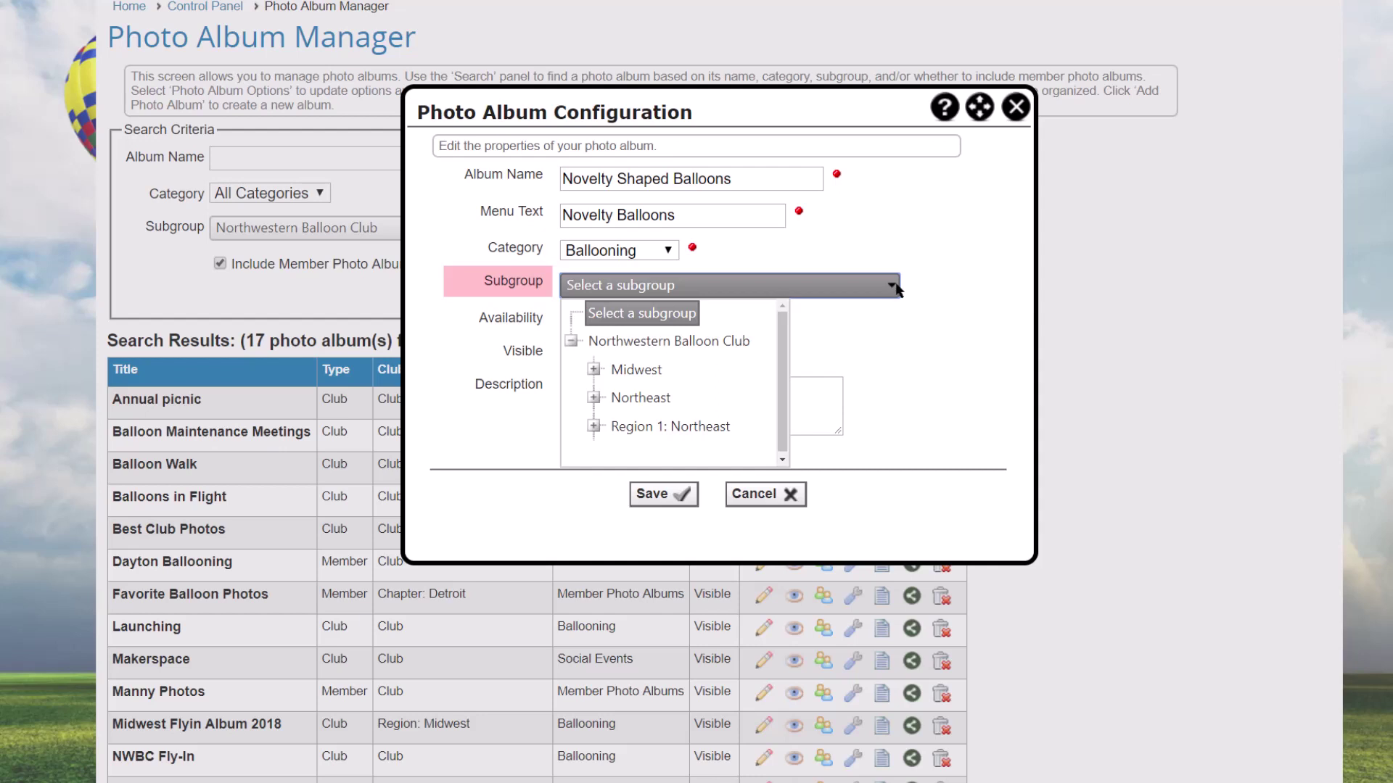
{"action": "left_click", "coordinate": [713, 320]}
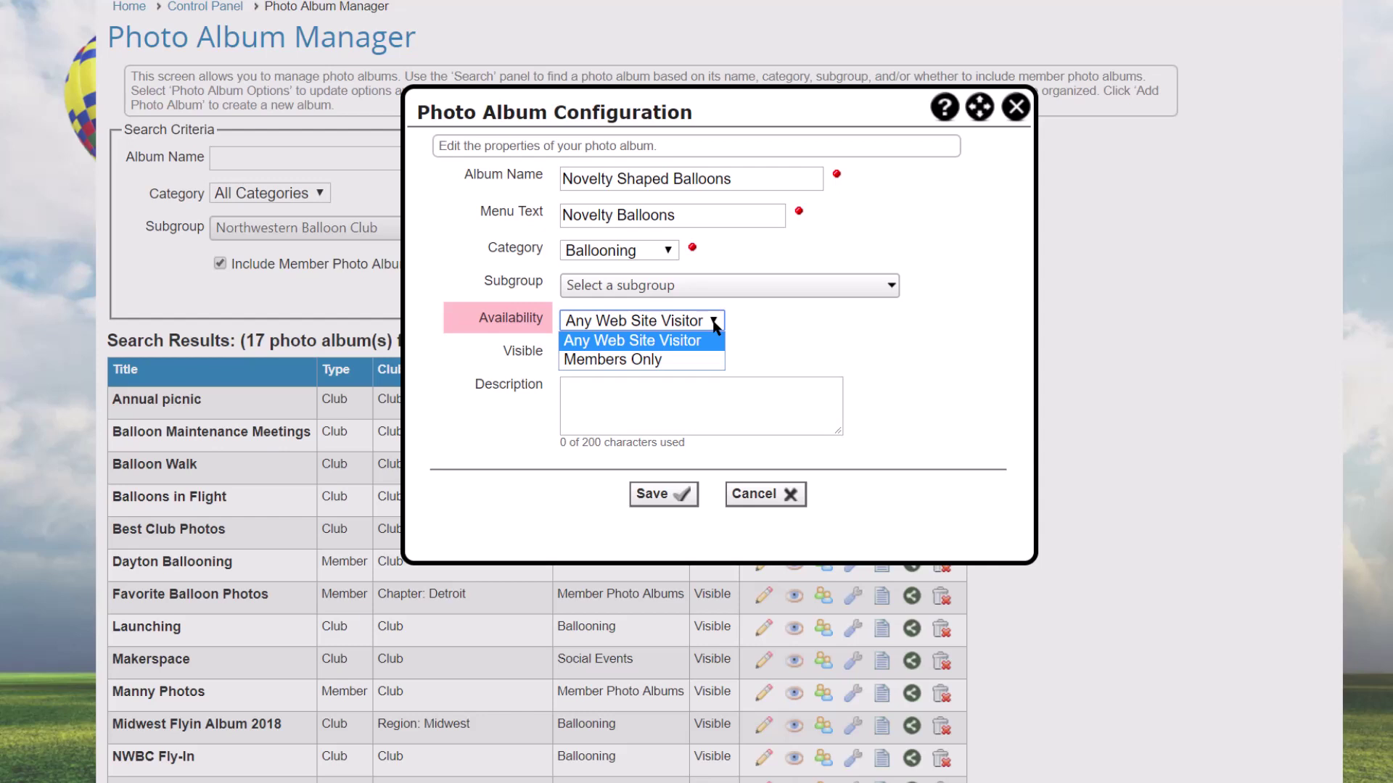
{"action": "key", "text": "Tab"}
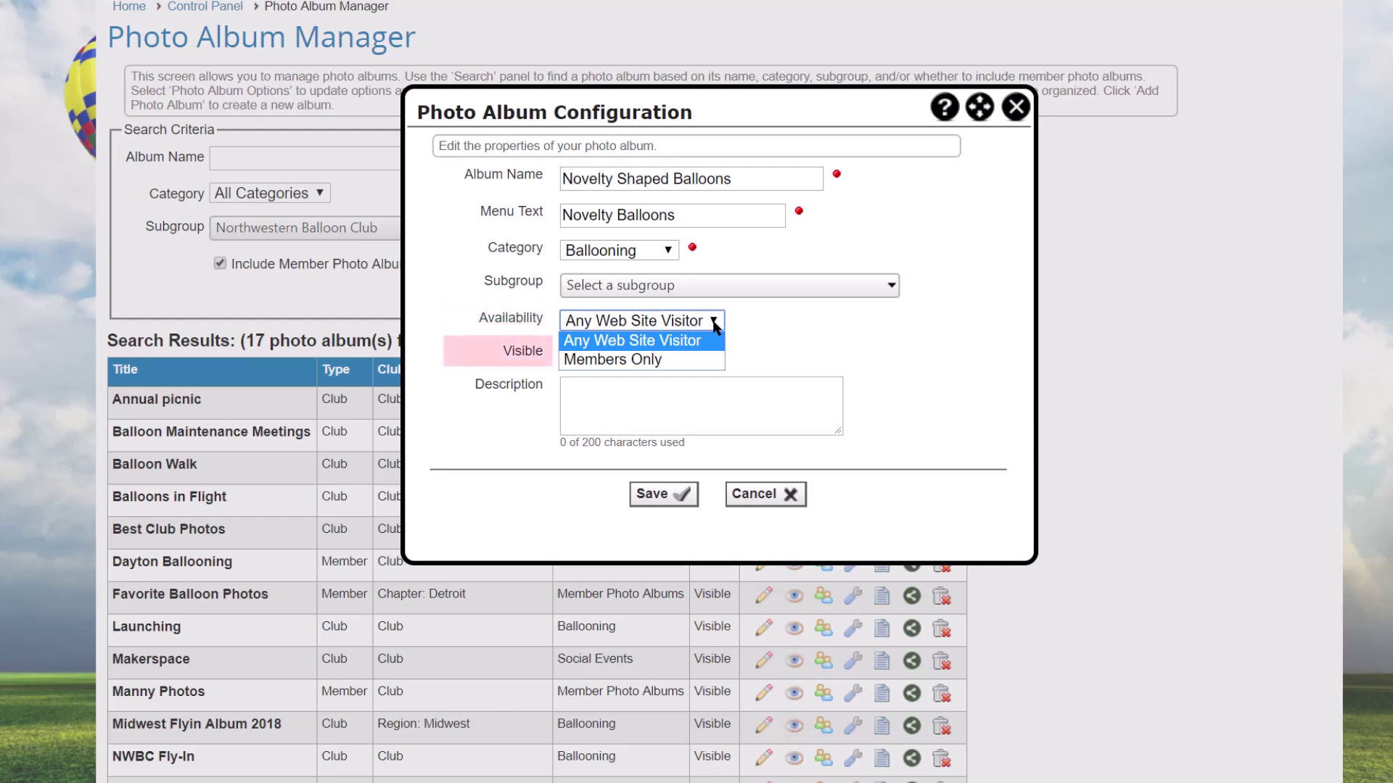
Step: Describe the new album as "Balloons with non-traditional shapes." and save its configuration
{"action": "left_click", "coordinate": [609, 390]}
{"action": "type", "text": "Ba"}
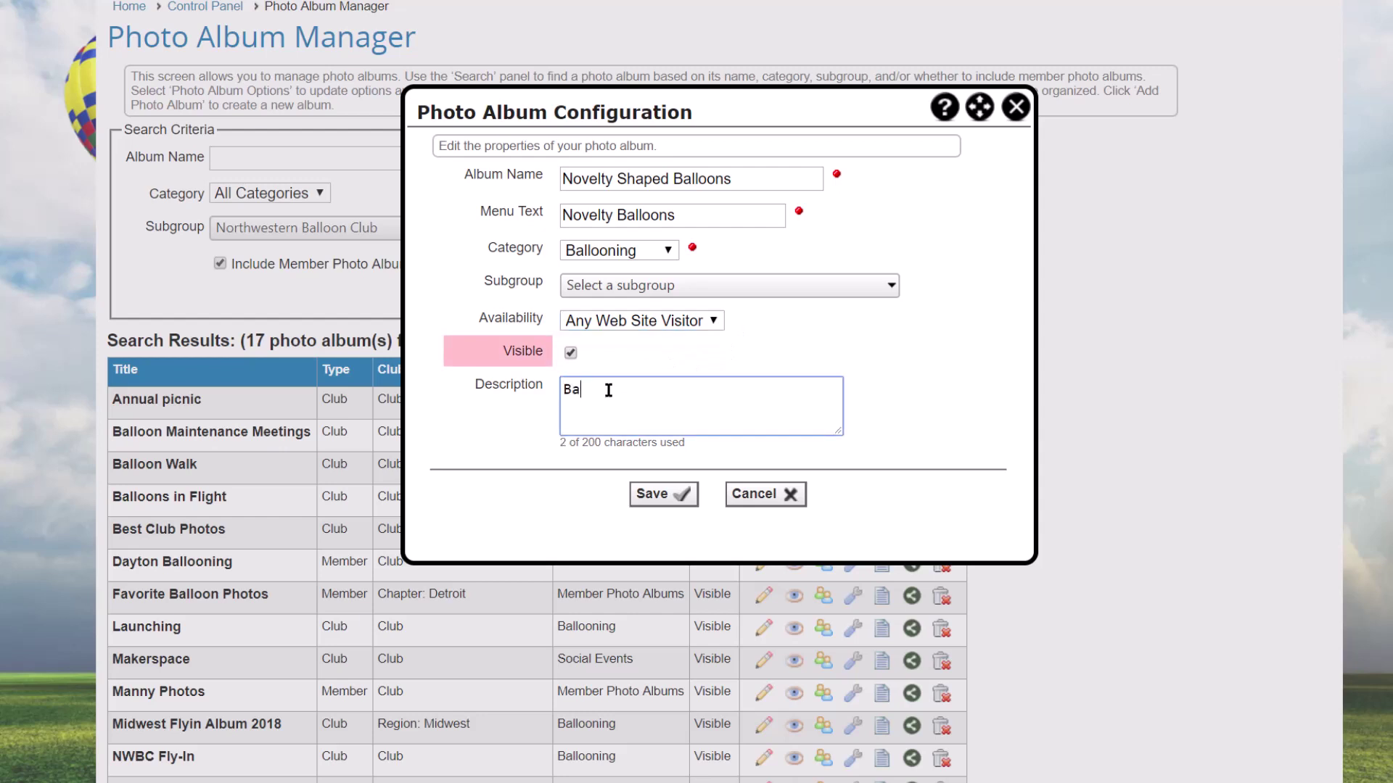
{"action": "type", "text": "lloons with no"}
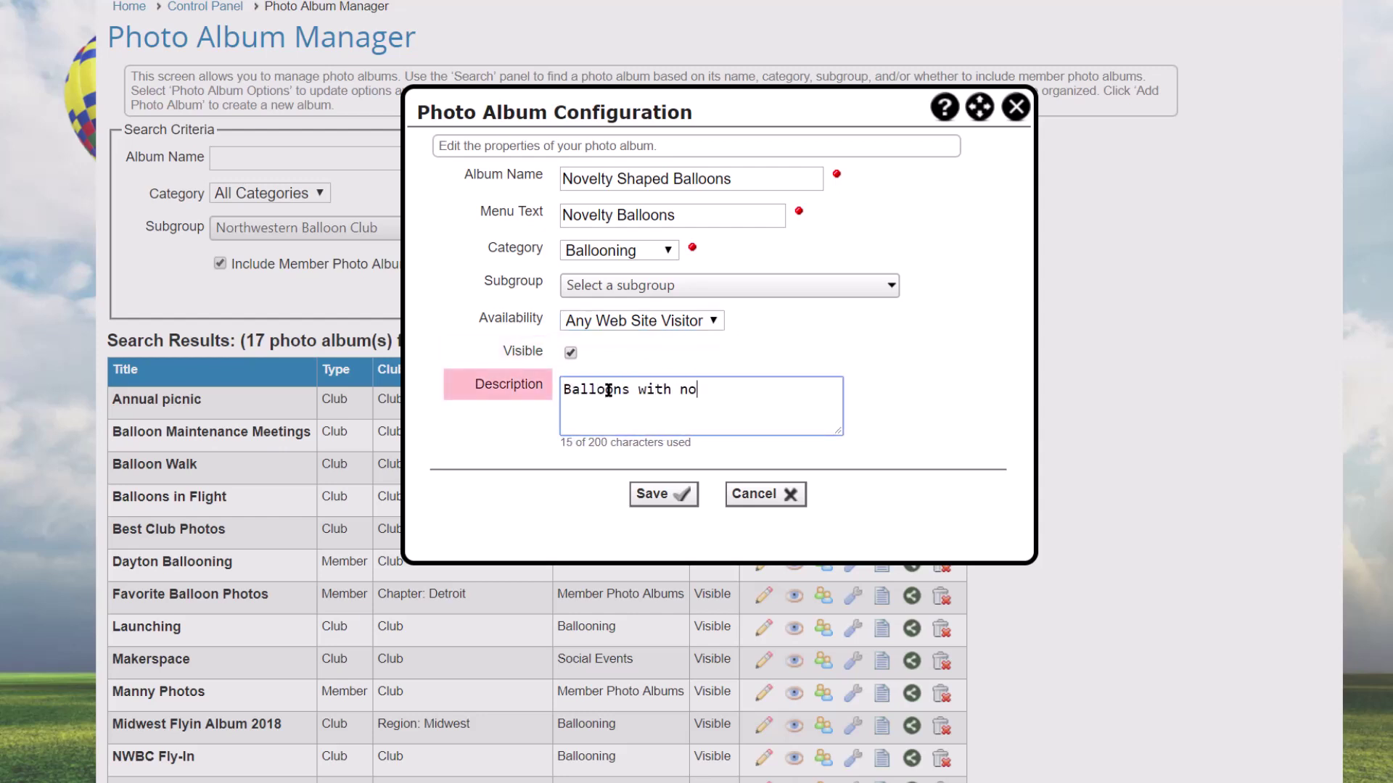
{"action": "type", "text": "n-traditional shapes"}
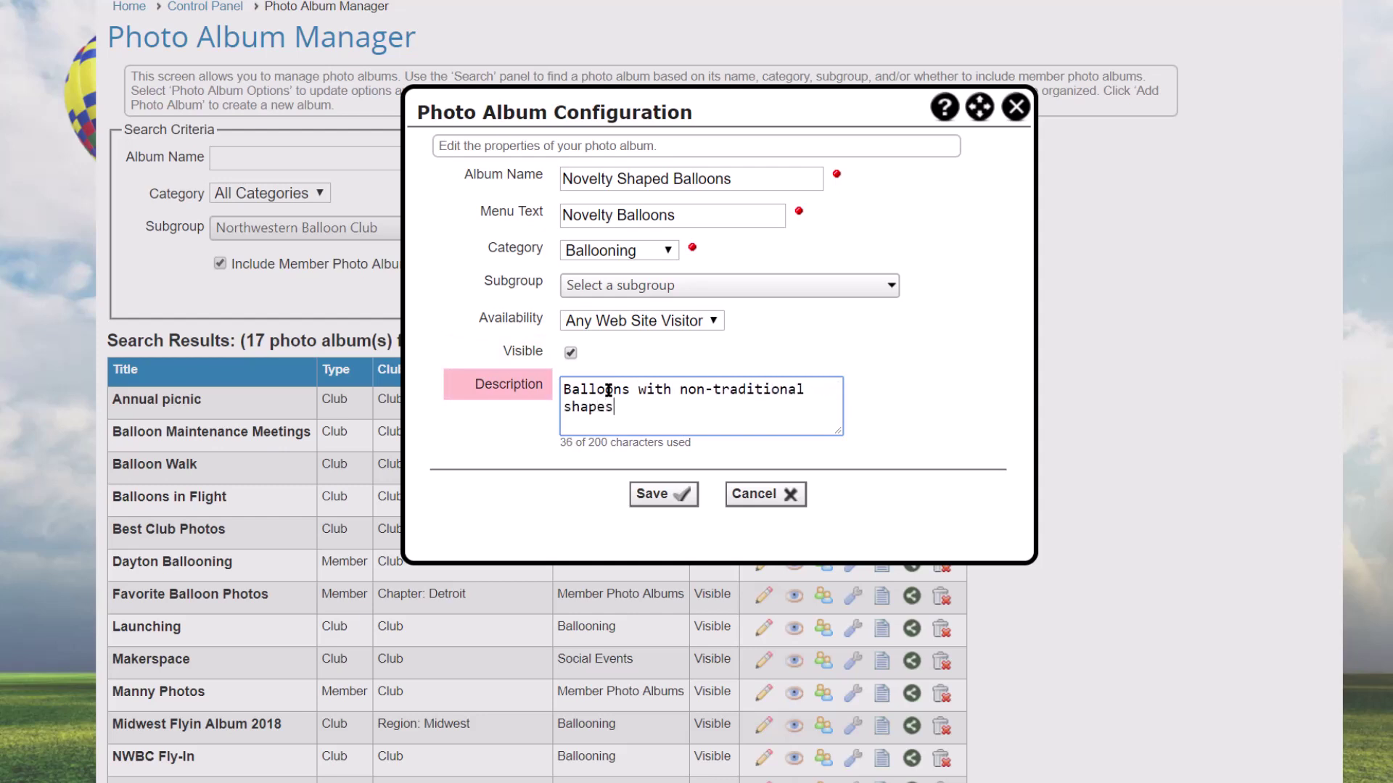
{"action": "type", "text": "."}
{"action": "left_click", "coordinate": [688, 497]}
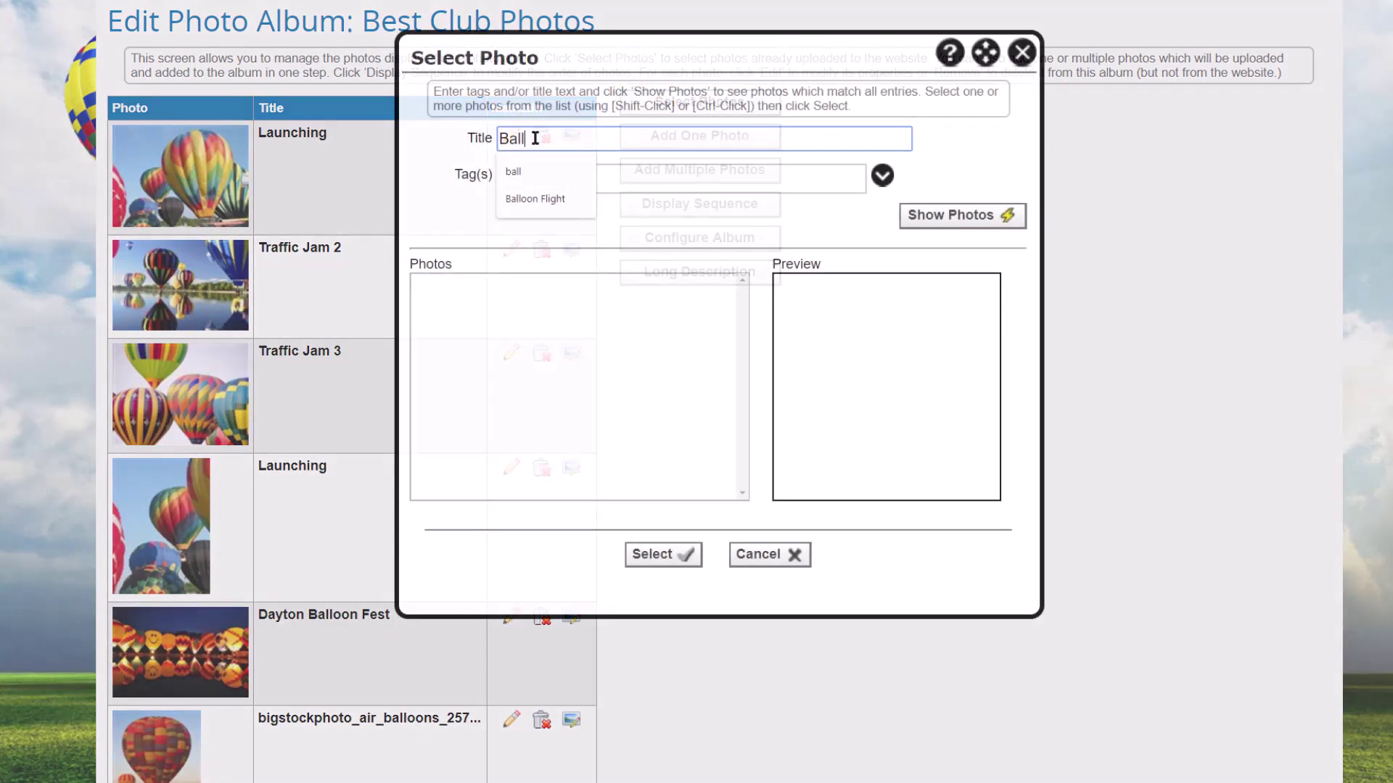
Step: List the uploaded photos whose title contains "Balloon" for adding to the Best Club Photos album
{"action": "type", "text": "oon"}
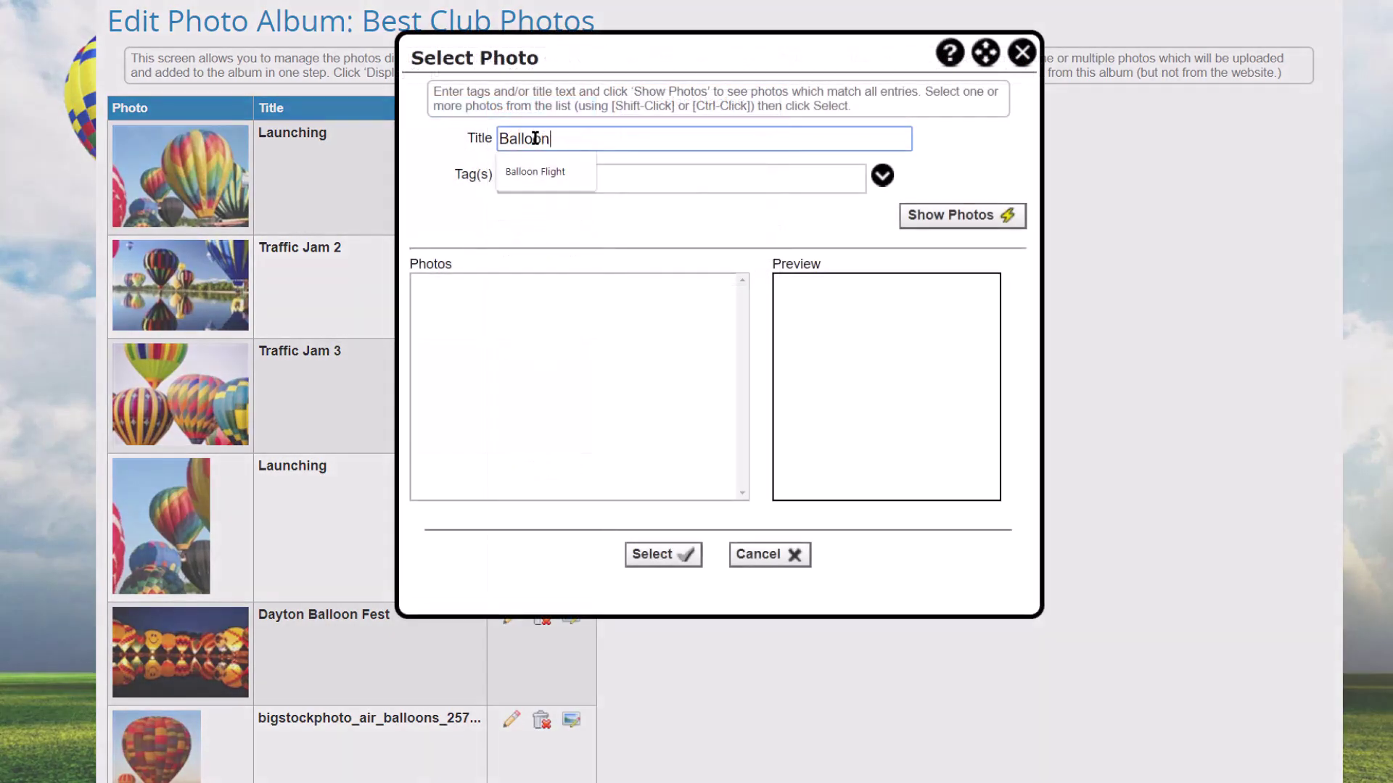
{"action": "key", "text": "Tab"}
{"action": "key", "text": "Tab"}
{"action": "key", "text": "Tab"}
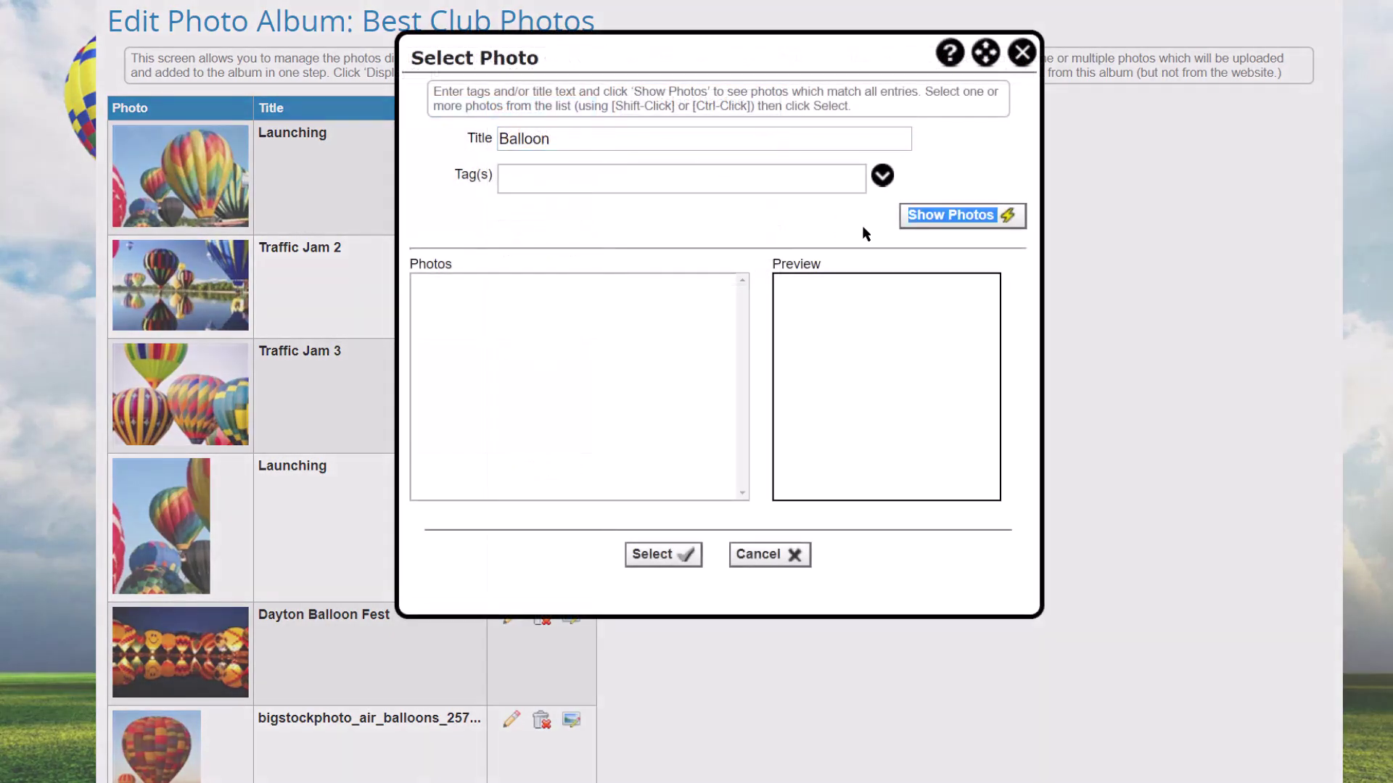
{"action": "left_click", "coordinate": [928, 226]}
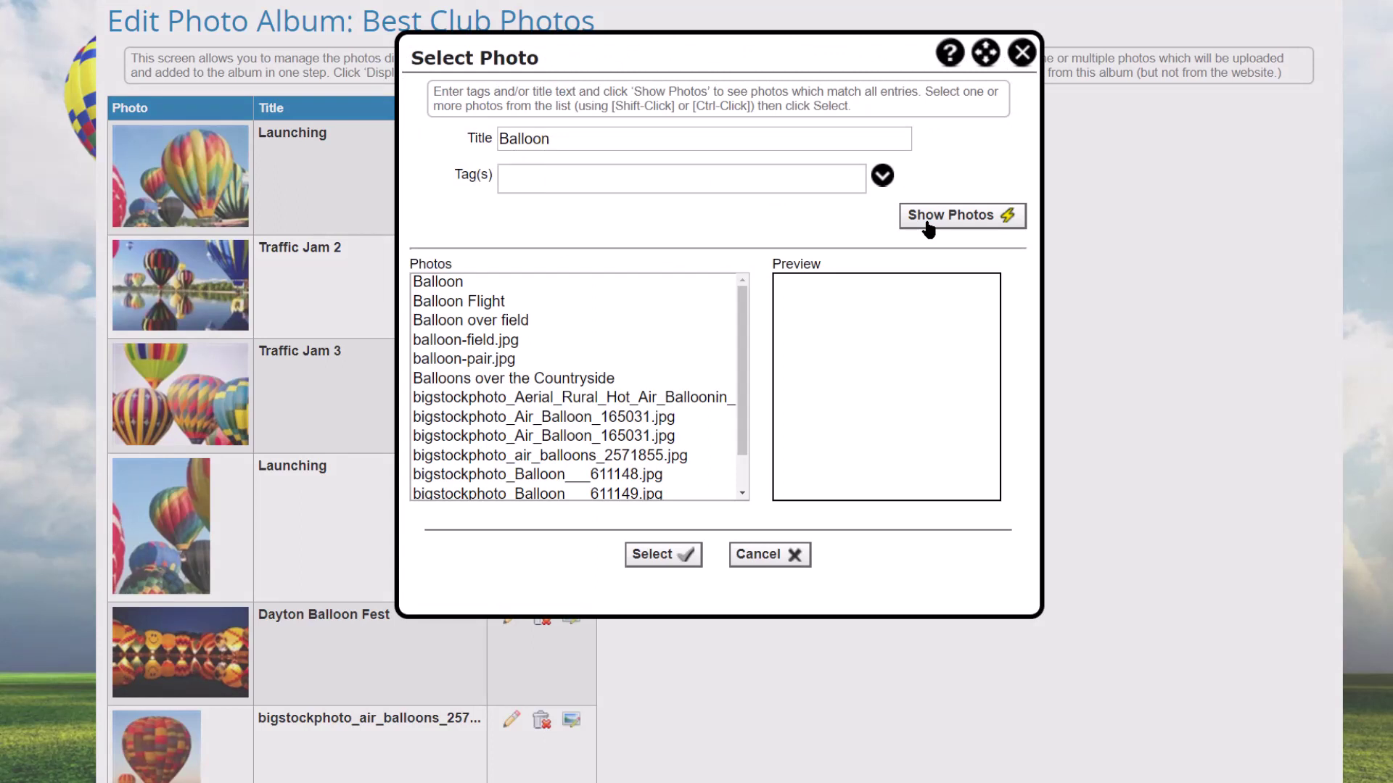
Step: Preview photos from the list, then add Balloon Flight and balloon-field.jpg together to the Best Club Photos album
{"action": "left_click", "coordinate": [444, 284]}
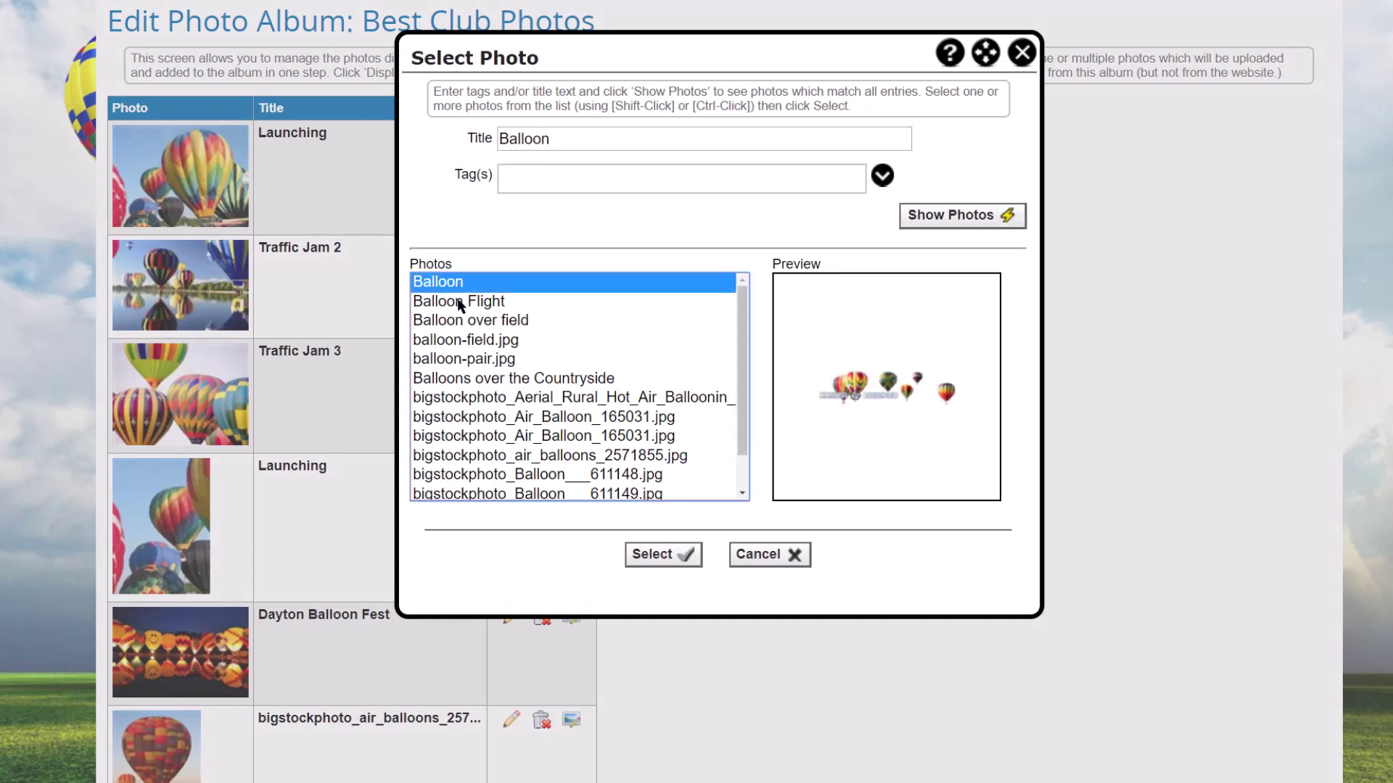
{"action": "left_click", "coordinate": [460, 304]}
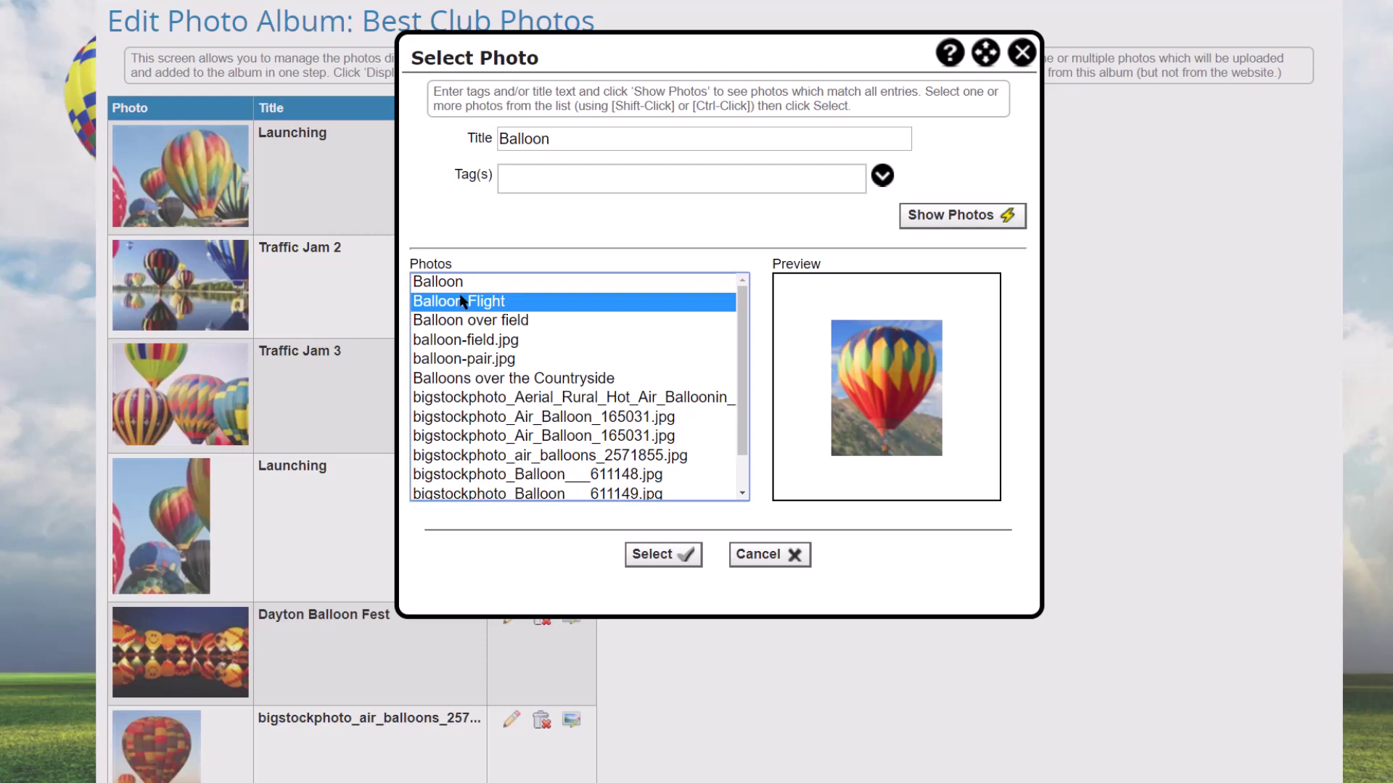
{"action": "left_click", "coordinate": [483, 345]}
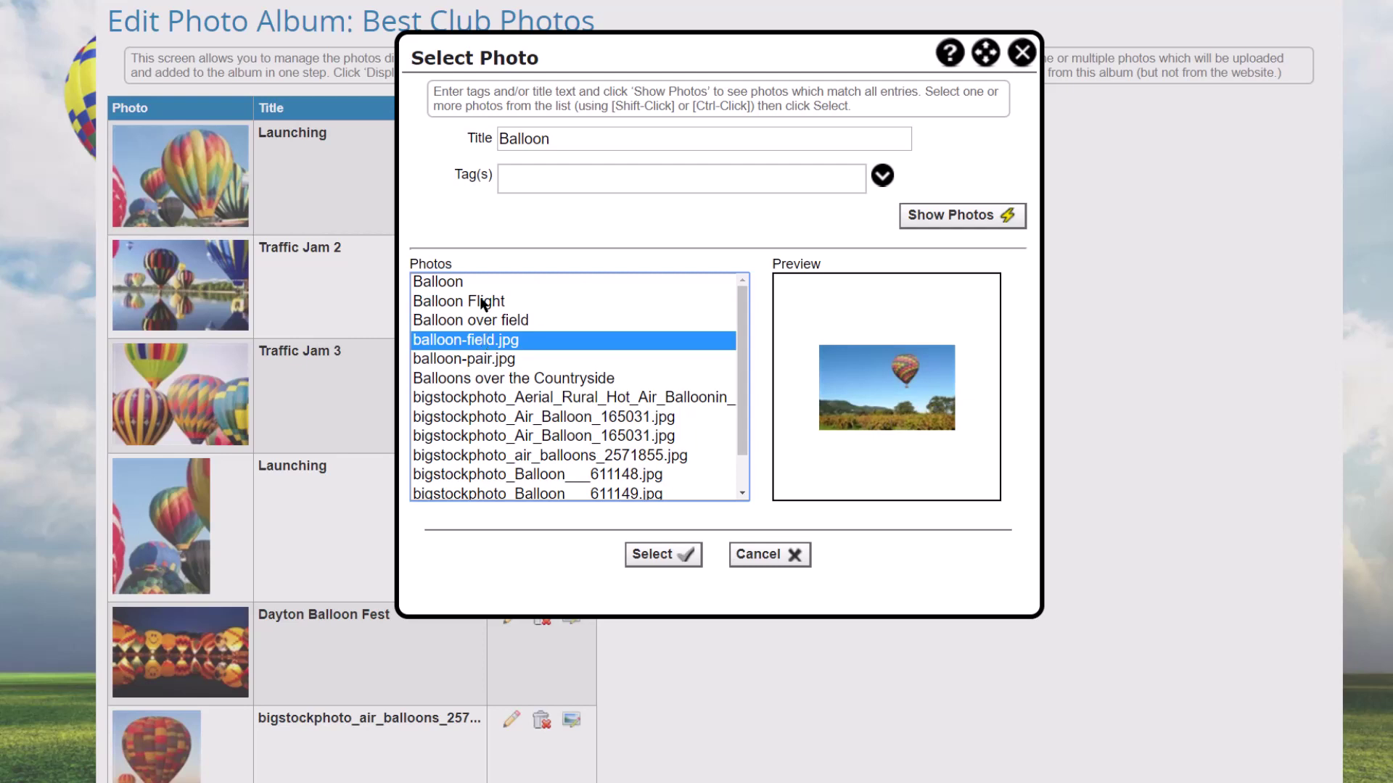
{"action": "left_click", "coordinate": [482, 304]}
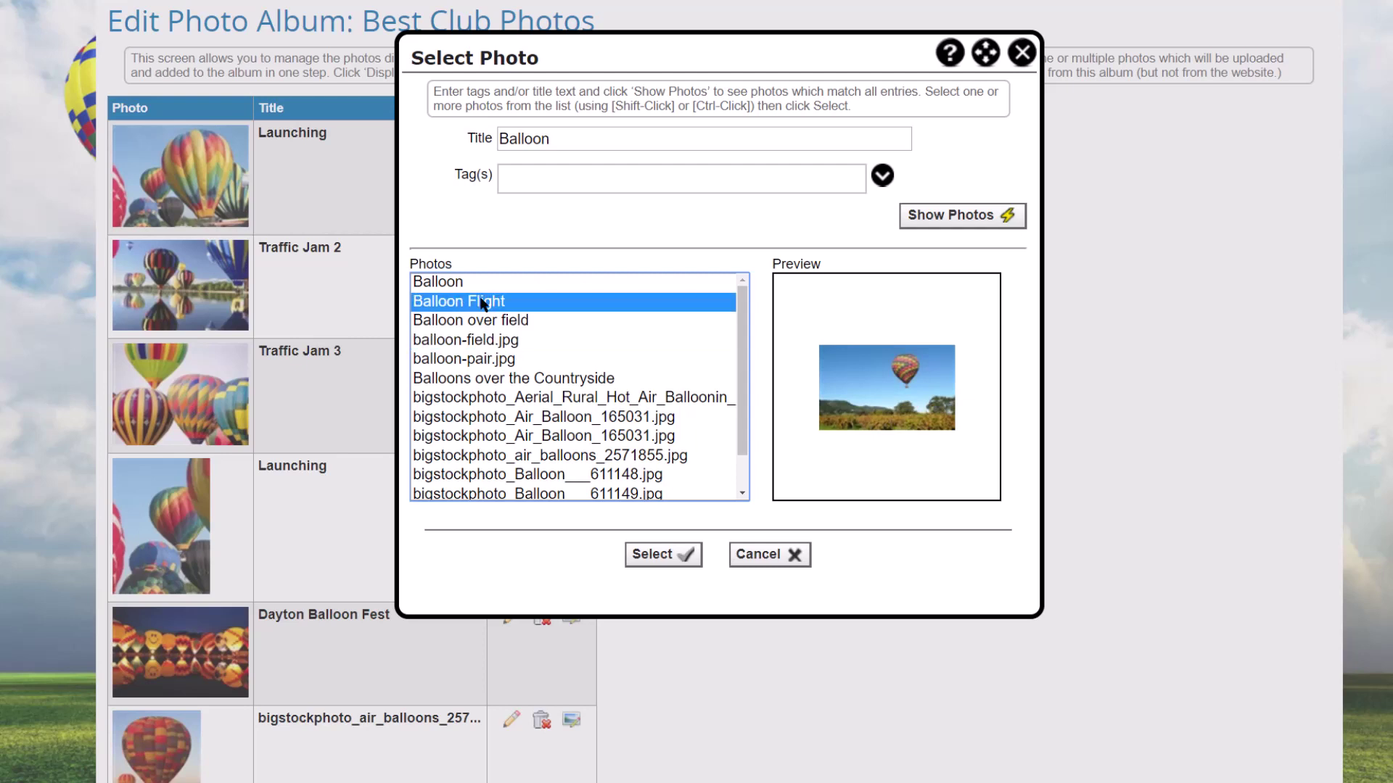
{"action": "left_click", "coordinate": [499, 342], "text": "ctrl"}
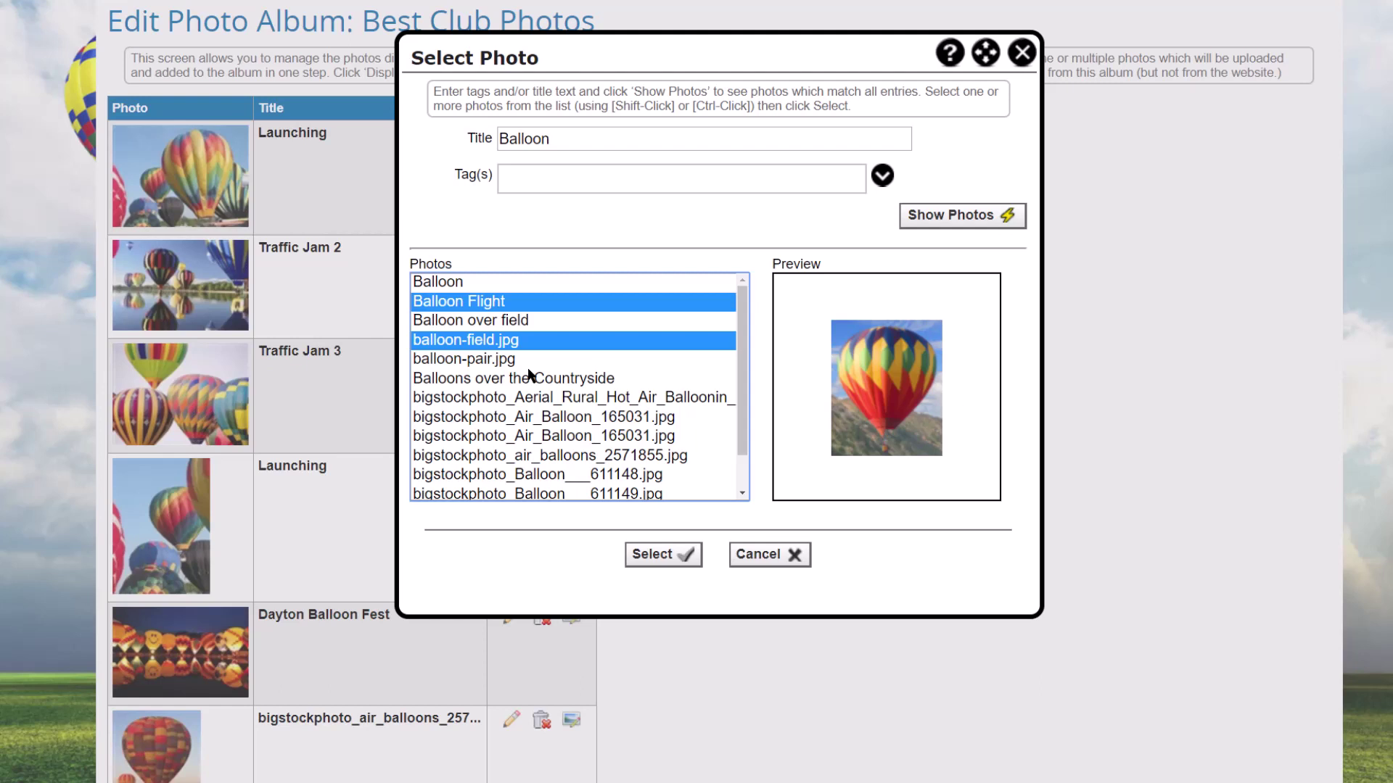
{"action": "left_click", "coordinate": [657, 557]}
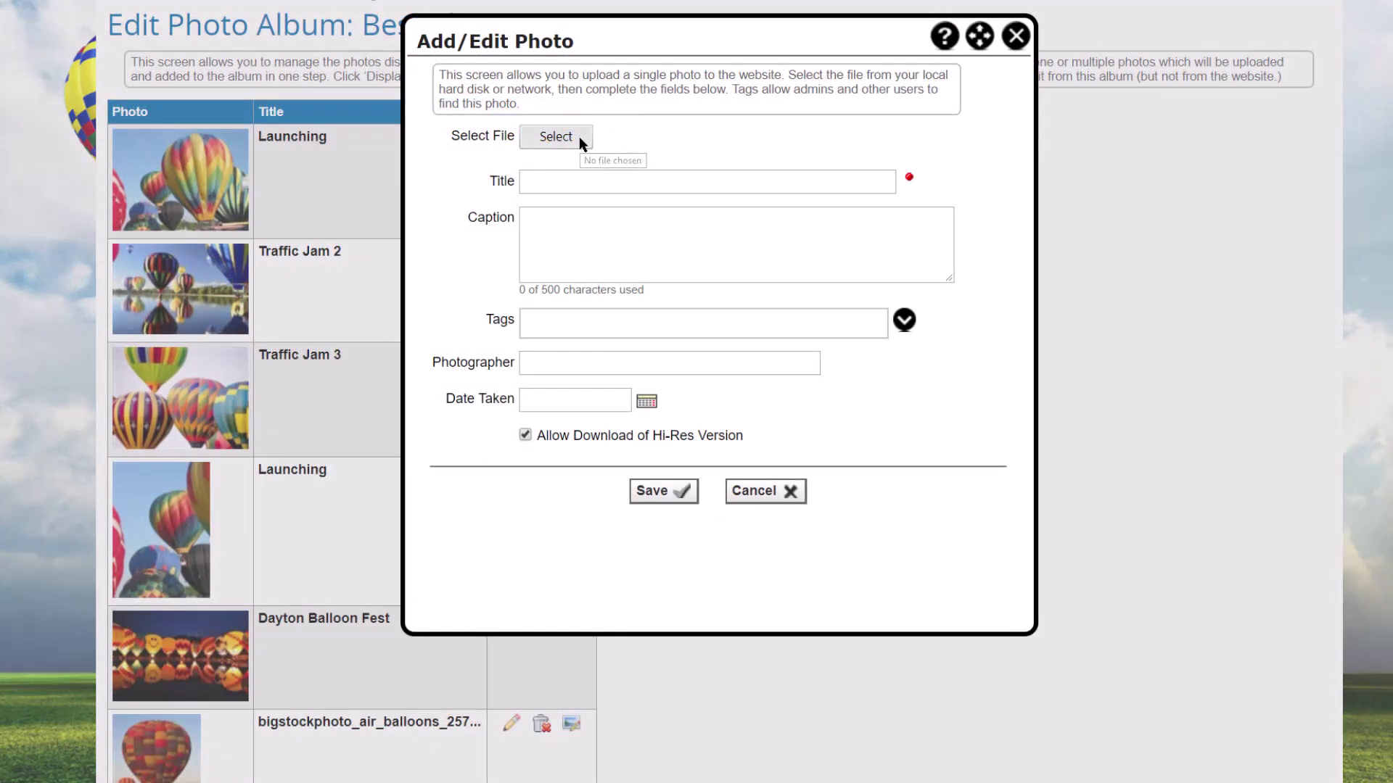
Step: Choose Awesome-balloons.png from the media folder as the single photo to upload
{"action": "left_click", "coordinate": [579, 136]}
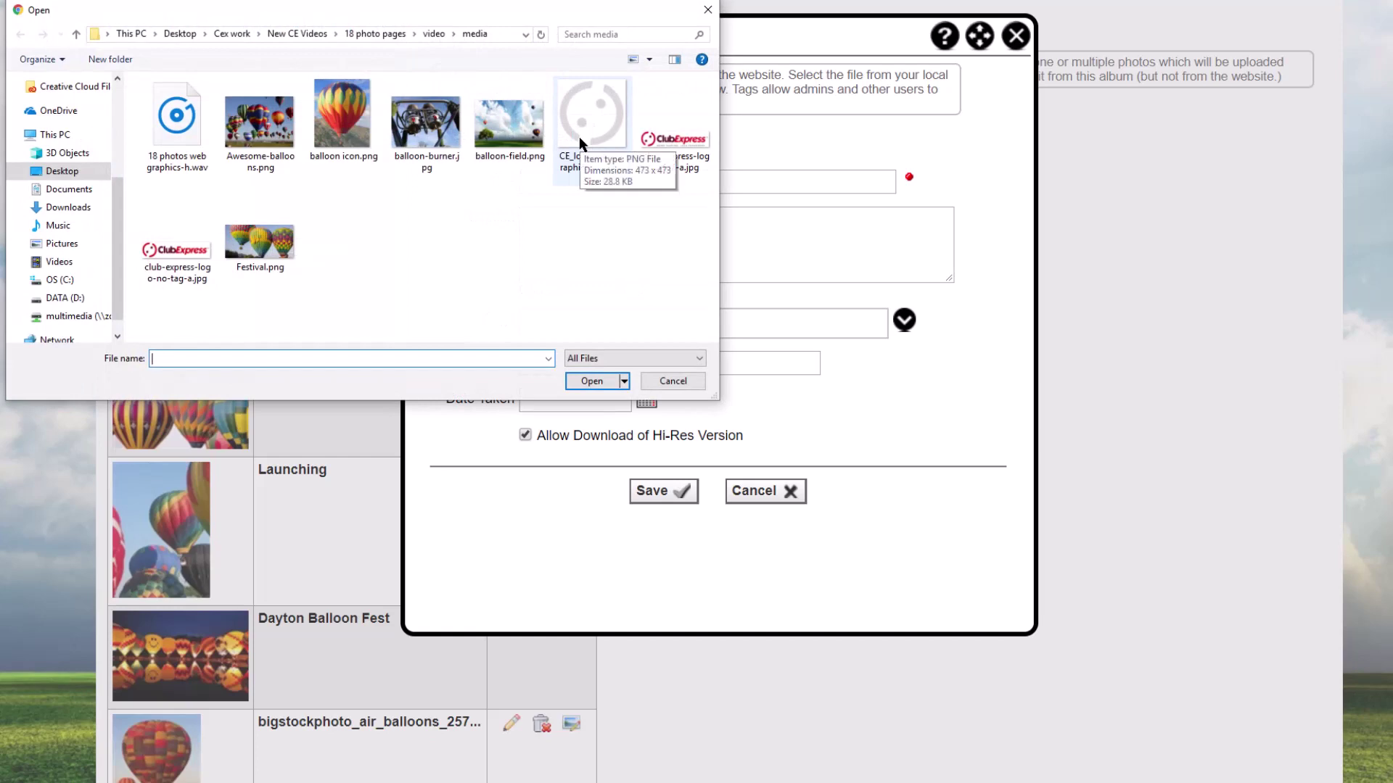
{"action": "left_click", "coordinate": [267, 143]}
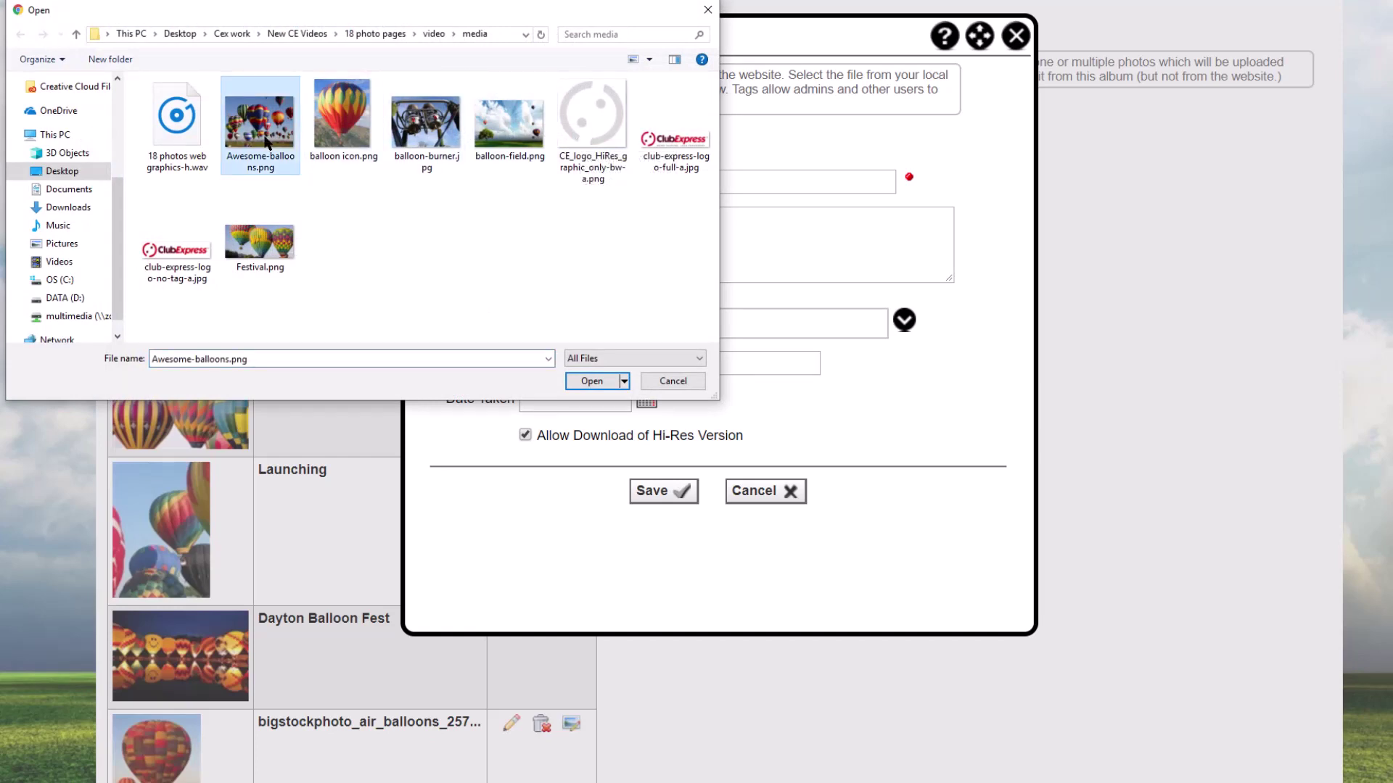
{"action": "left_click", "coordinate": [596, 381]}
Step: Title the uploaded photo "Awesome Balloons" and give it the caption "Great looking balloons"
{"action": "type", "text": "Awe"}
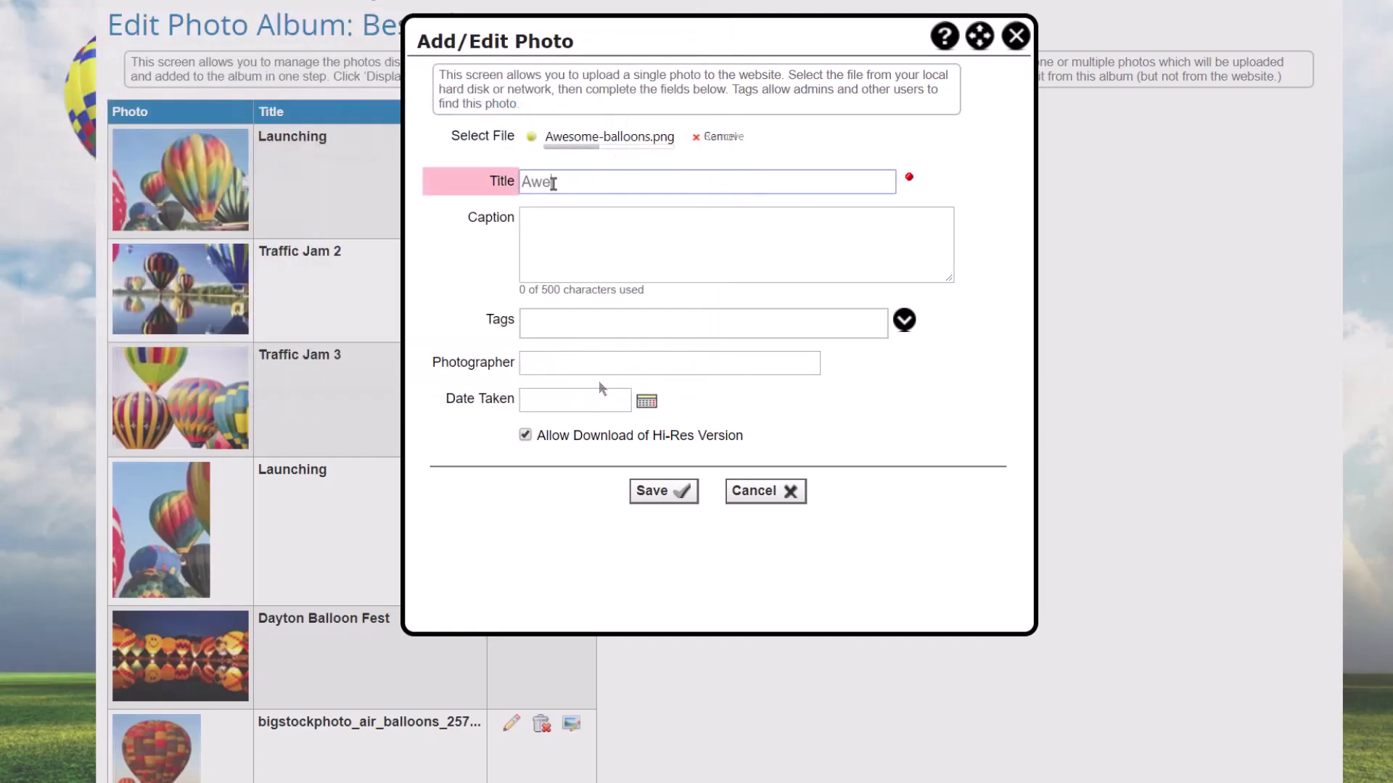
{"action": "type", "text": "some Ballo"}
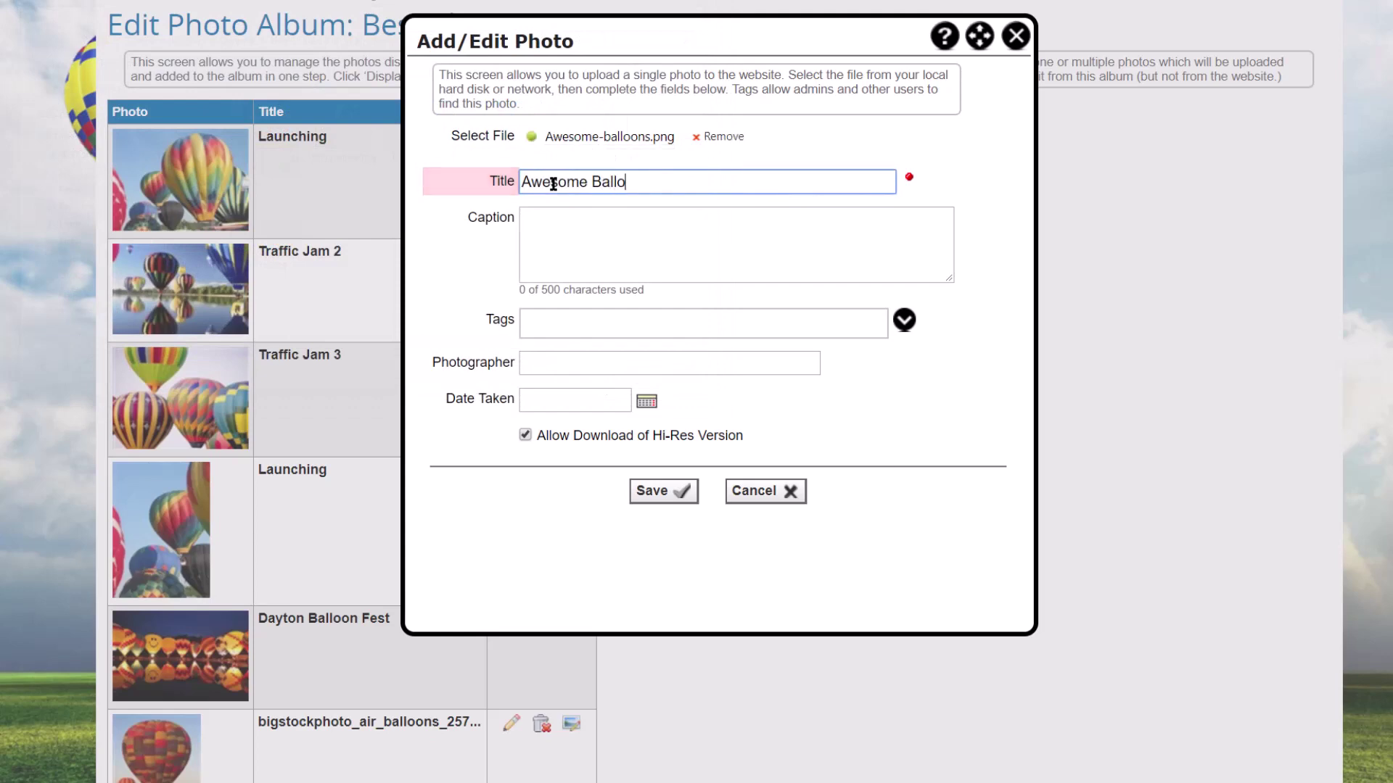
{"action": "type", "text": "ons"}
{"action": "key", "text": "Tab"}
{"action": "type", "text": "Great looking balloons"}
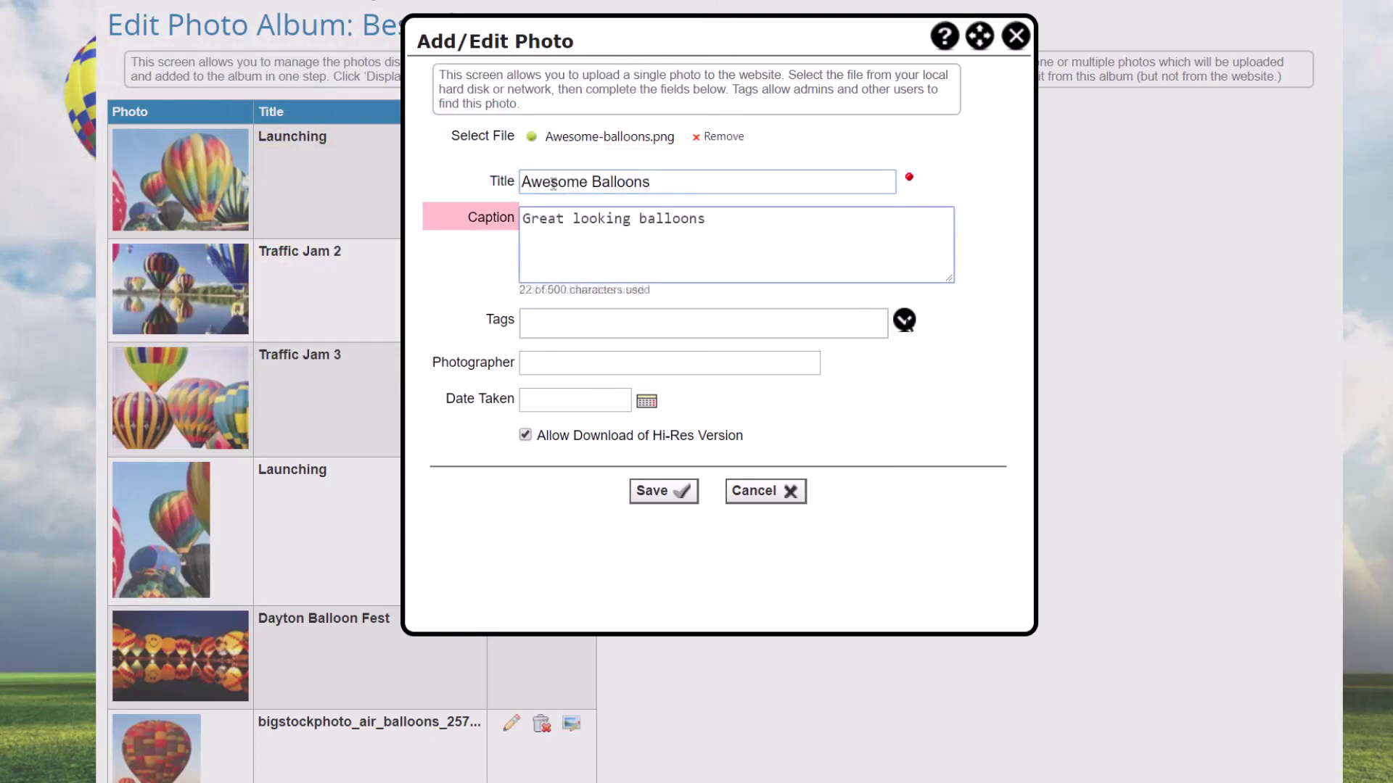
Step: Tag the photo with the existing tags Balloons, Equipment and Flight plus a new tag "awesome"
{"action": "left_click", "coordinate": [895, 327]}
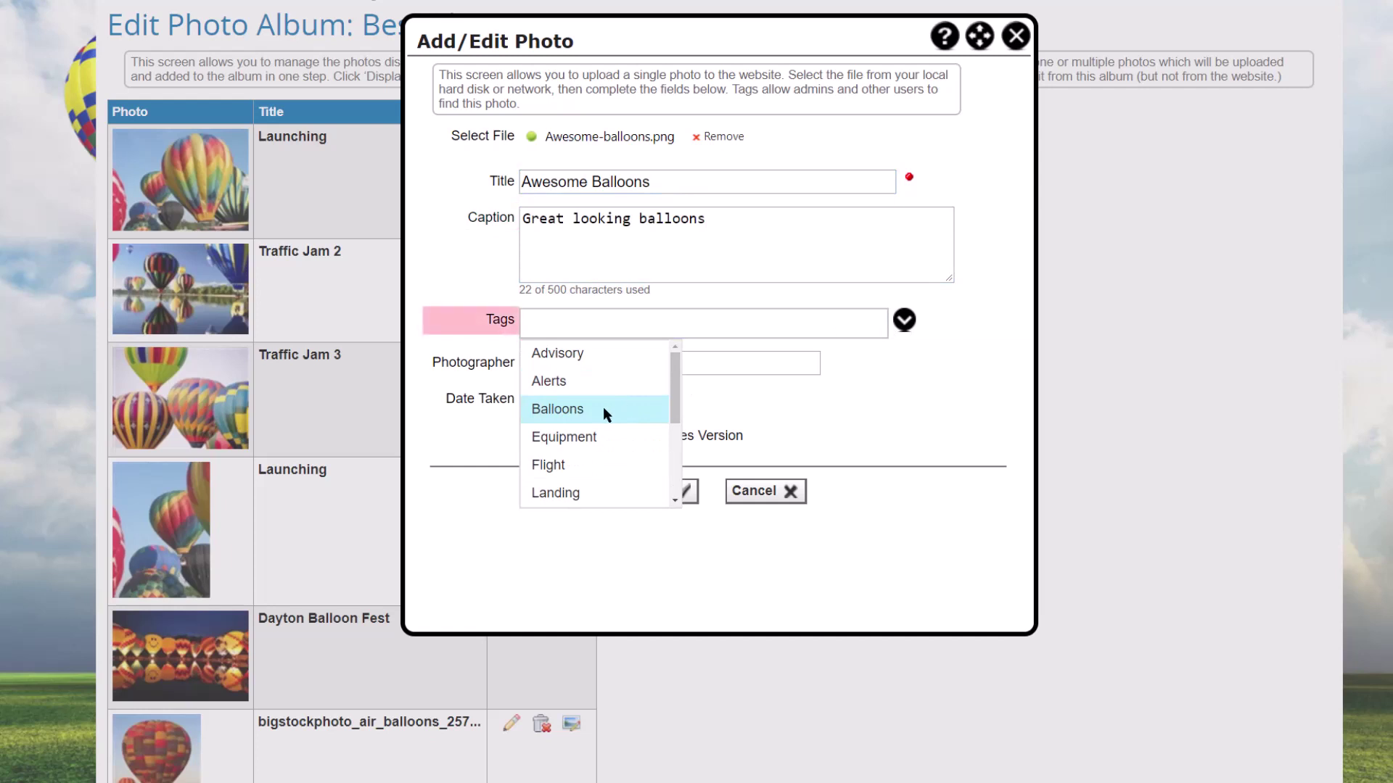
{"action": "left_click", "coordinate": [603, 408]}
{"action": "left_click", "coordinate": [903, 326]}
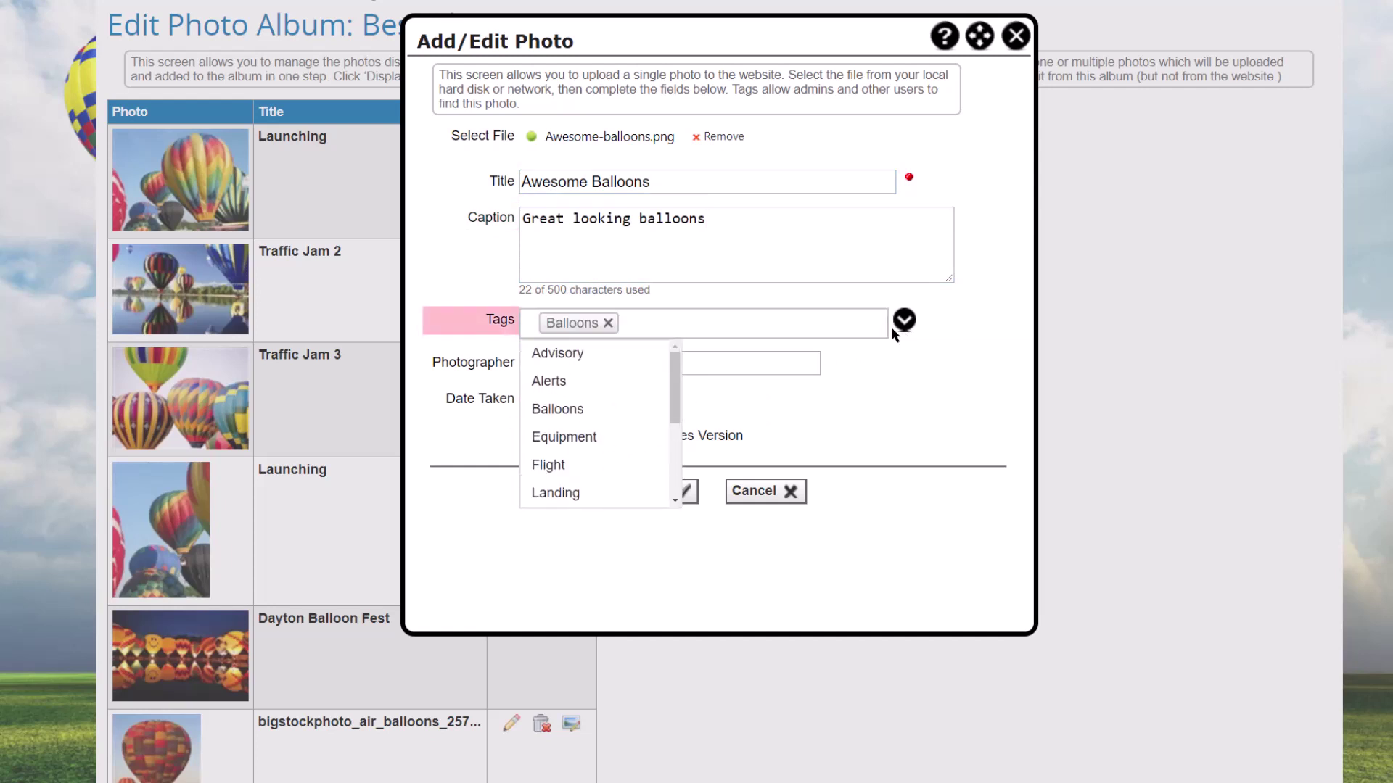
{"action": "left_click", "coordinate": [612, 434]}
{"action": "left_click", "coordinate": [903, 320]}
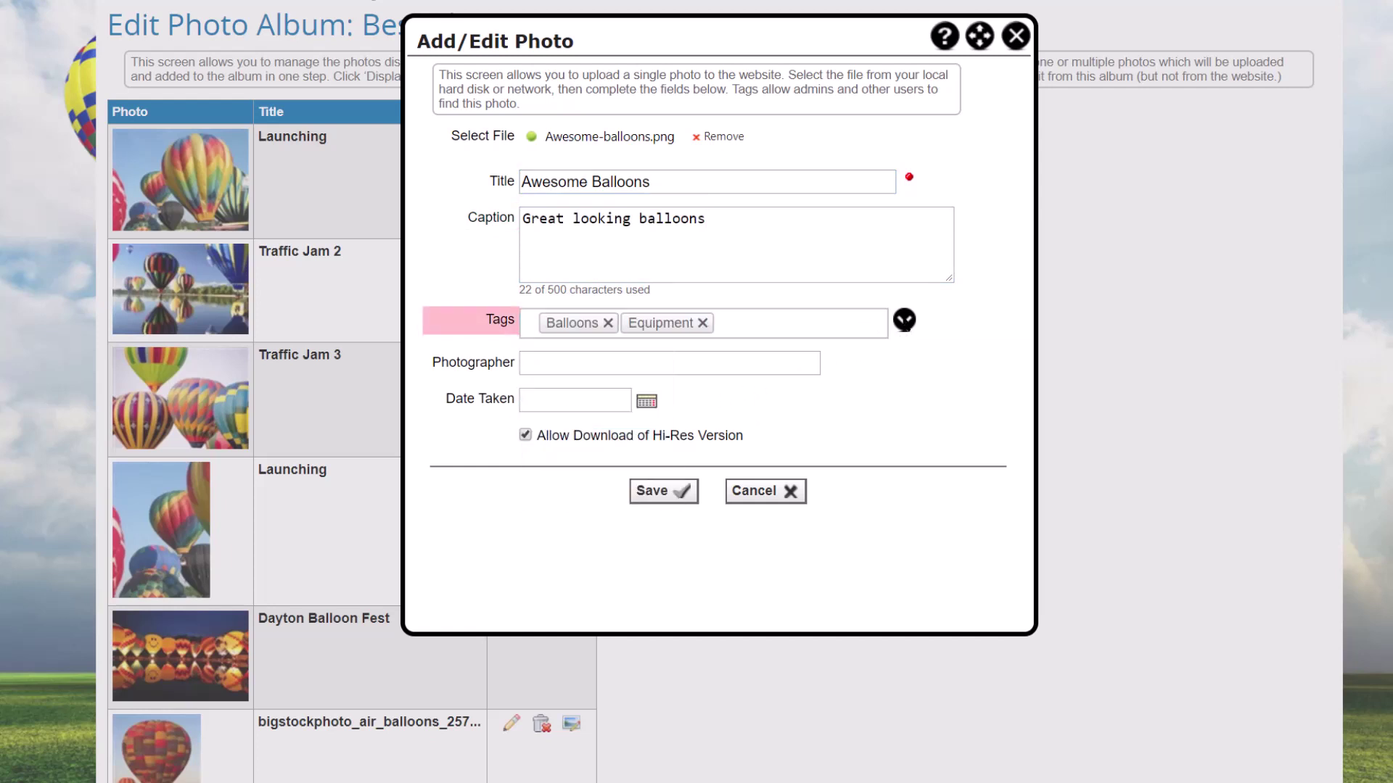
{"action": "left_click", "coordinate": [591, 464]}
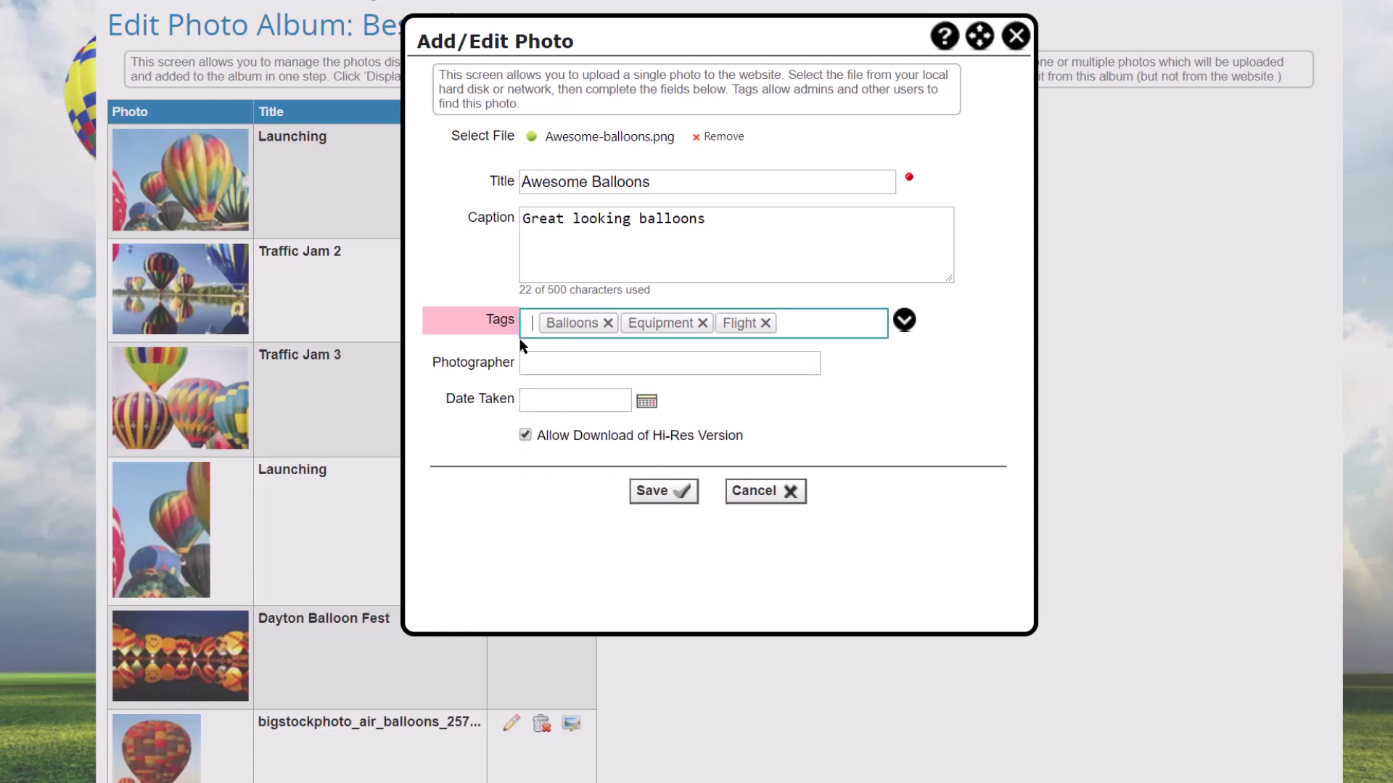
{"action": "type", "text": "awesom"}
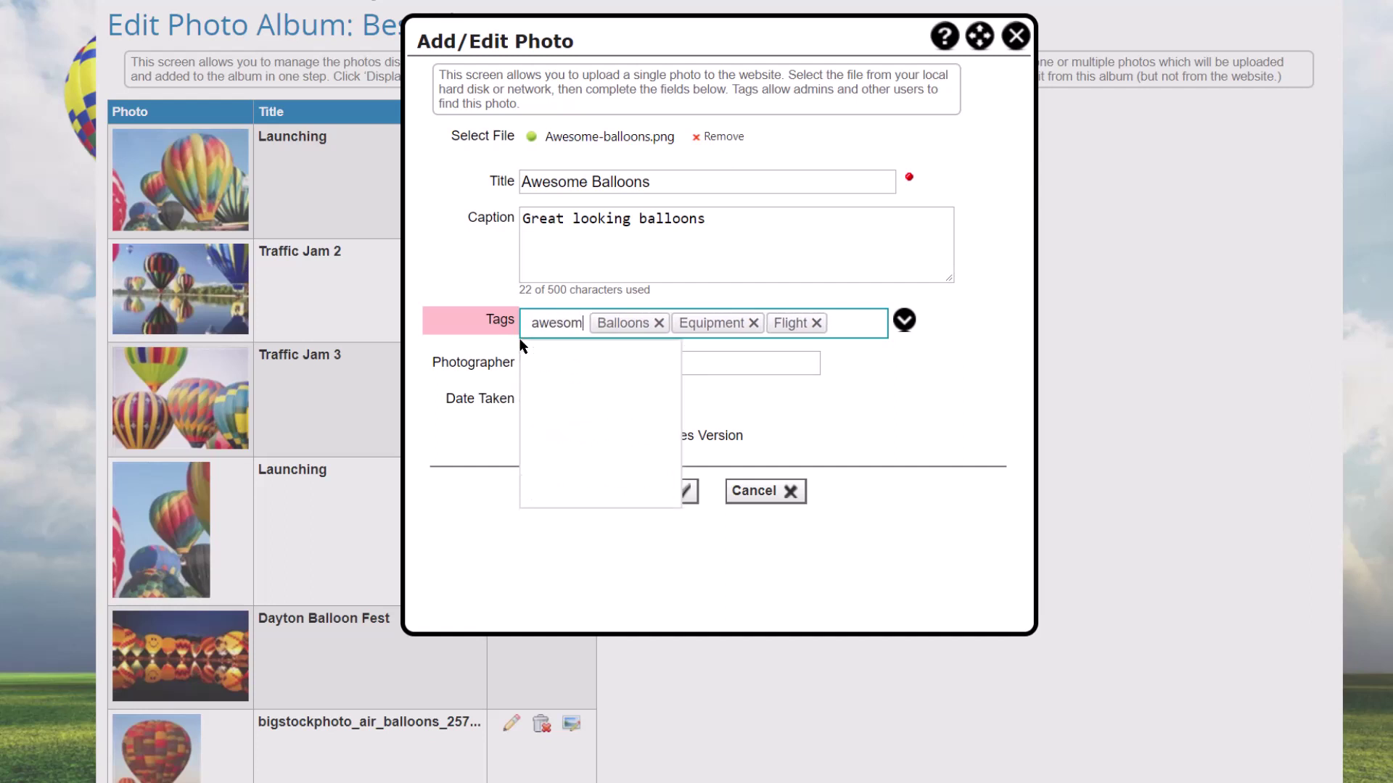
{"action": "type", "text": "e"}
{"action": "key", "text": "Return"}
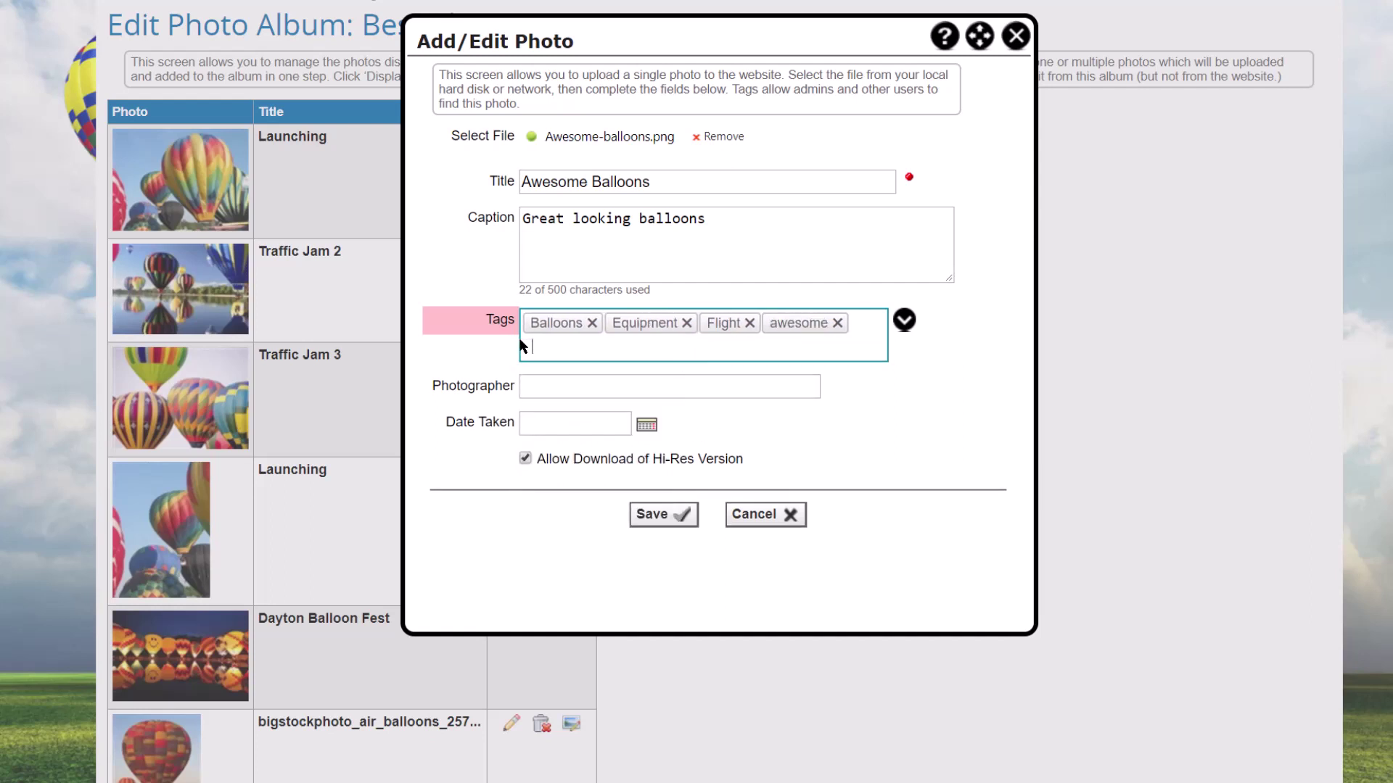
Step: Enter the photographer's name, set the date taken to 01/17/2019, and save the Awesome Balloons photo
{"action": "left_click", "coordinate": [541, 389]}
{"action": "key", "text": "Down"}
{"action": "key", "text": "Return"}
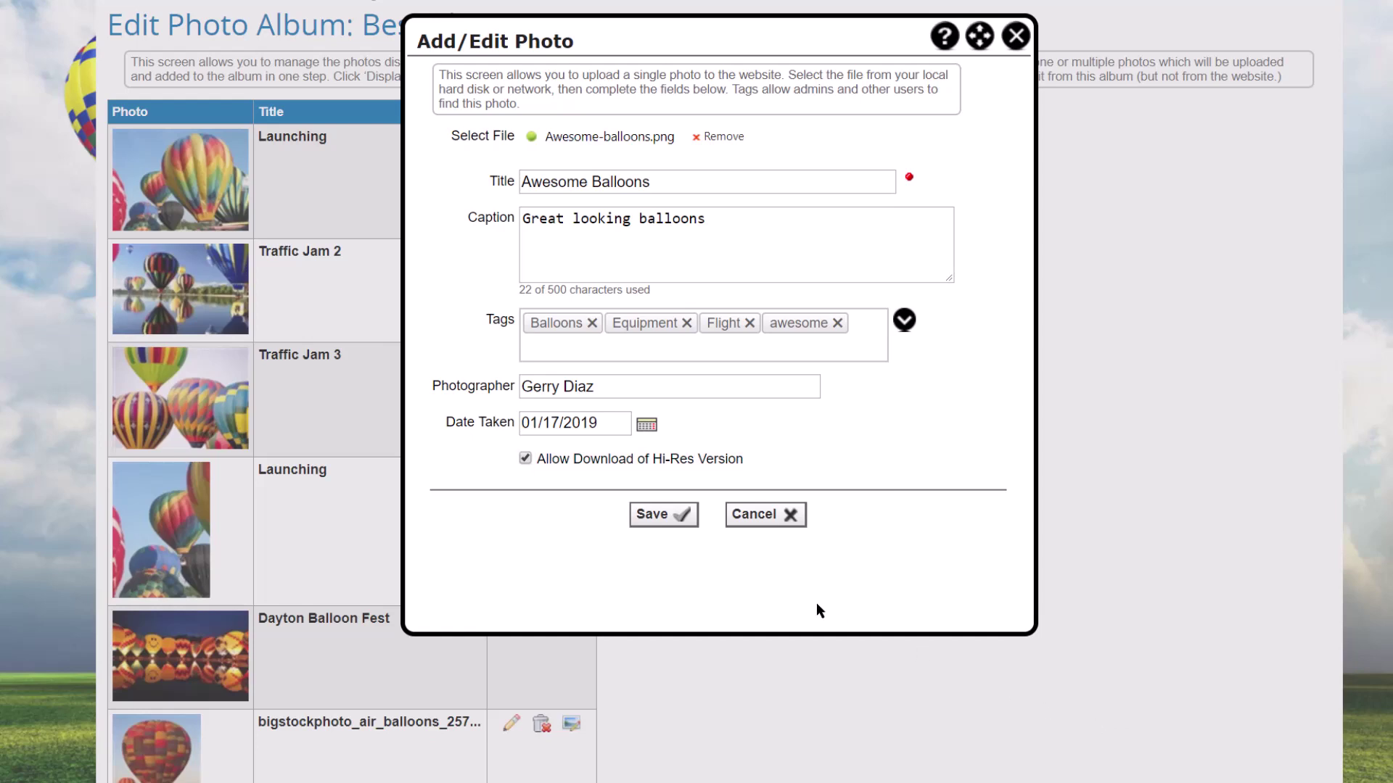
{"action": "left_click", "coordinate": [682, 517]}
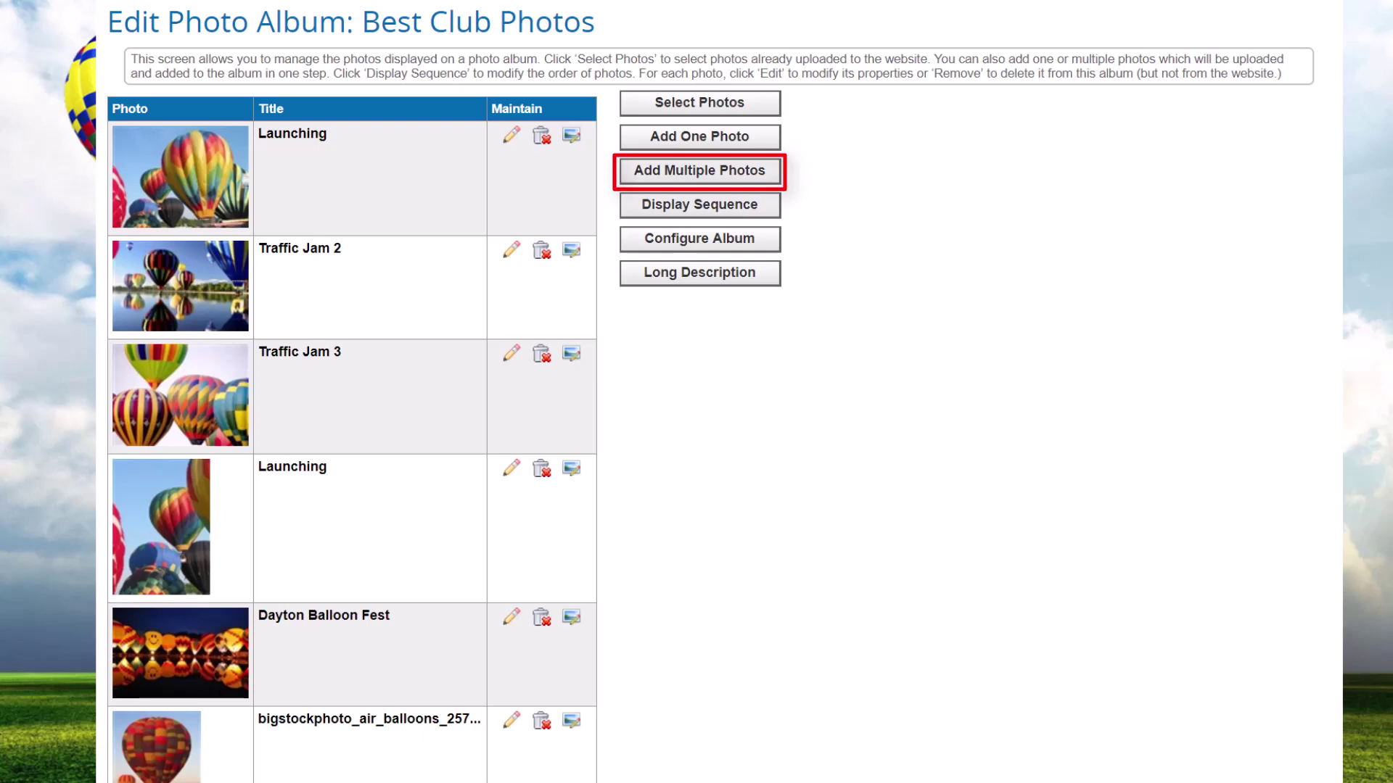
Step: Start a multiple-photo upload to the album and choose balloon icon.png, balloon-field.png and Festival.png from the media folder
{"action": "left_click", "coordinate": [746, 178]}
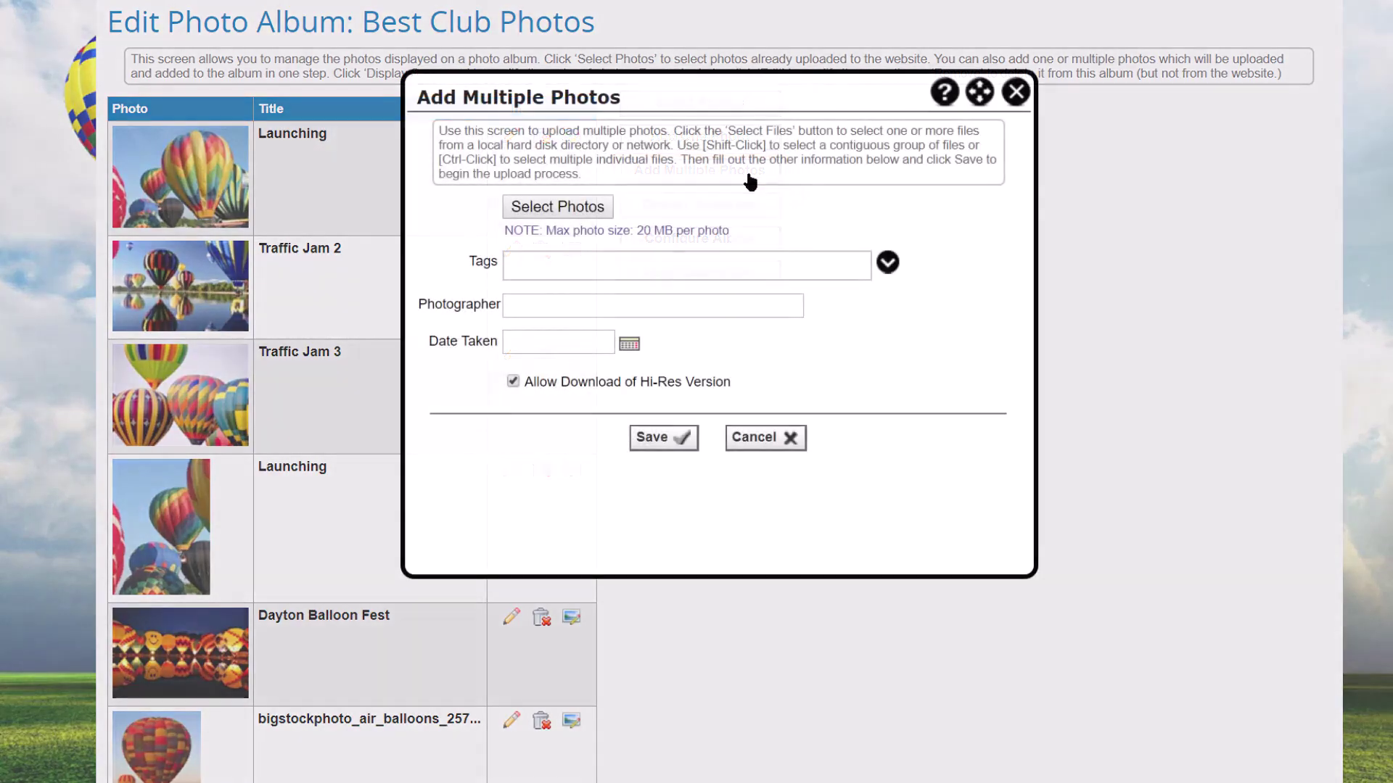
{"action": "left_click", "coordinate": [576, 208]}
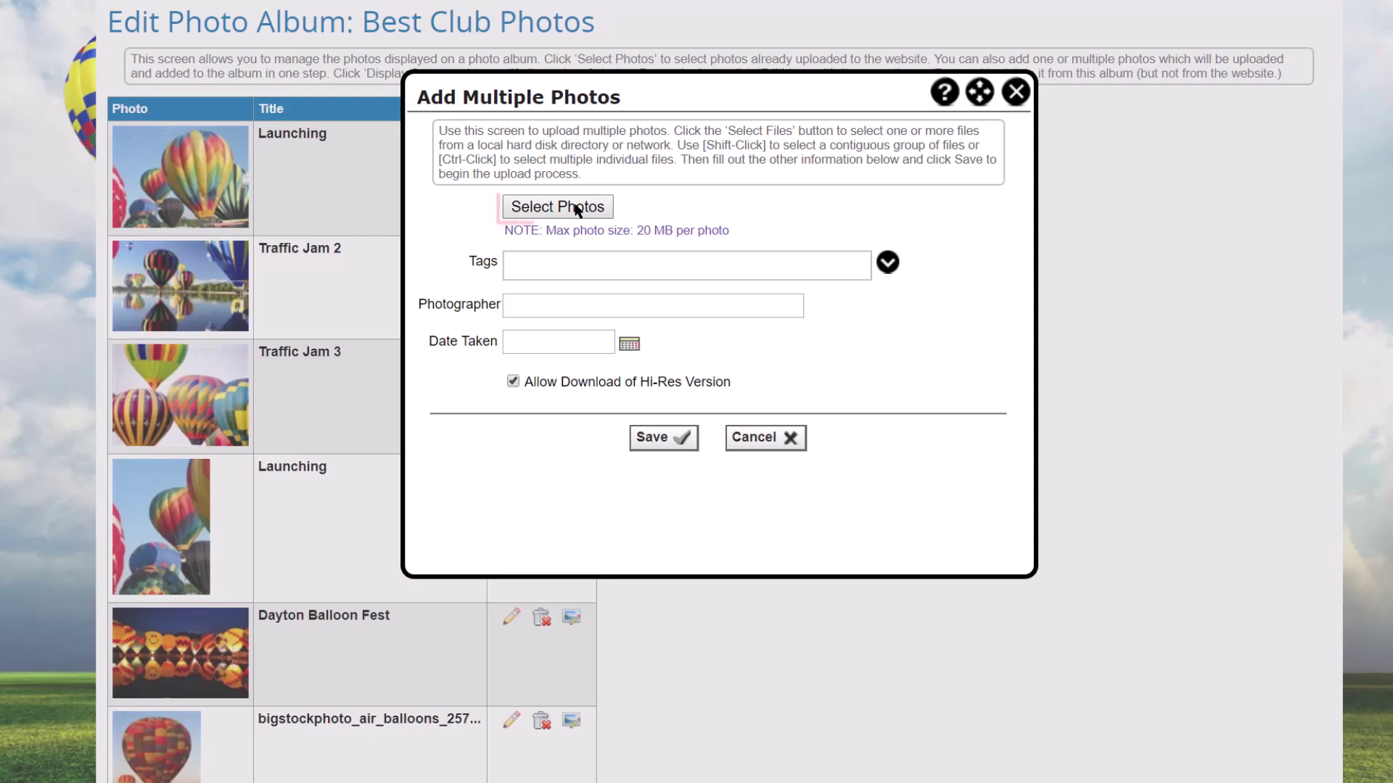
{"action": "left_click", "coordinate": [577, 209]}
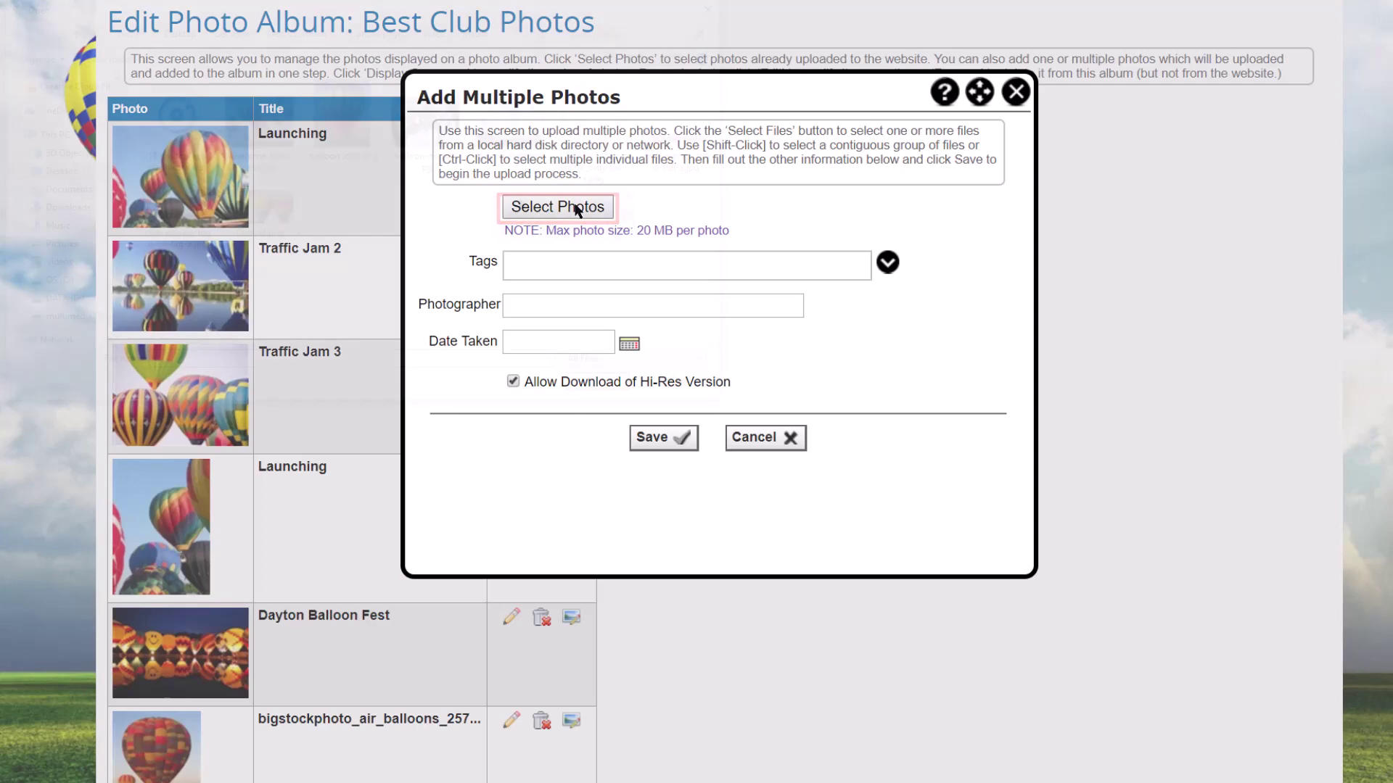
{"action": "left_click", "coordinate": [350, 129]}
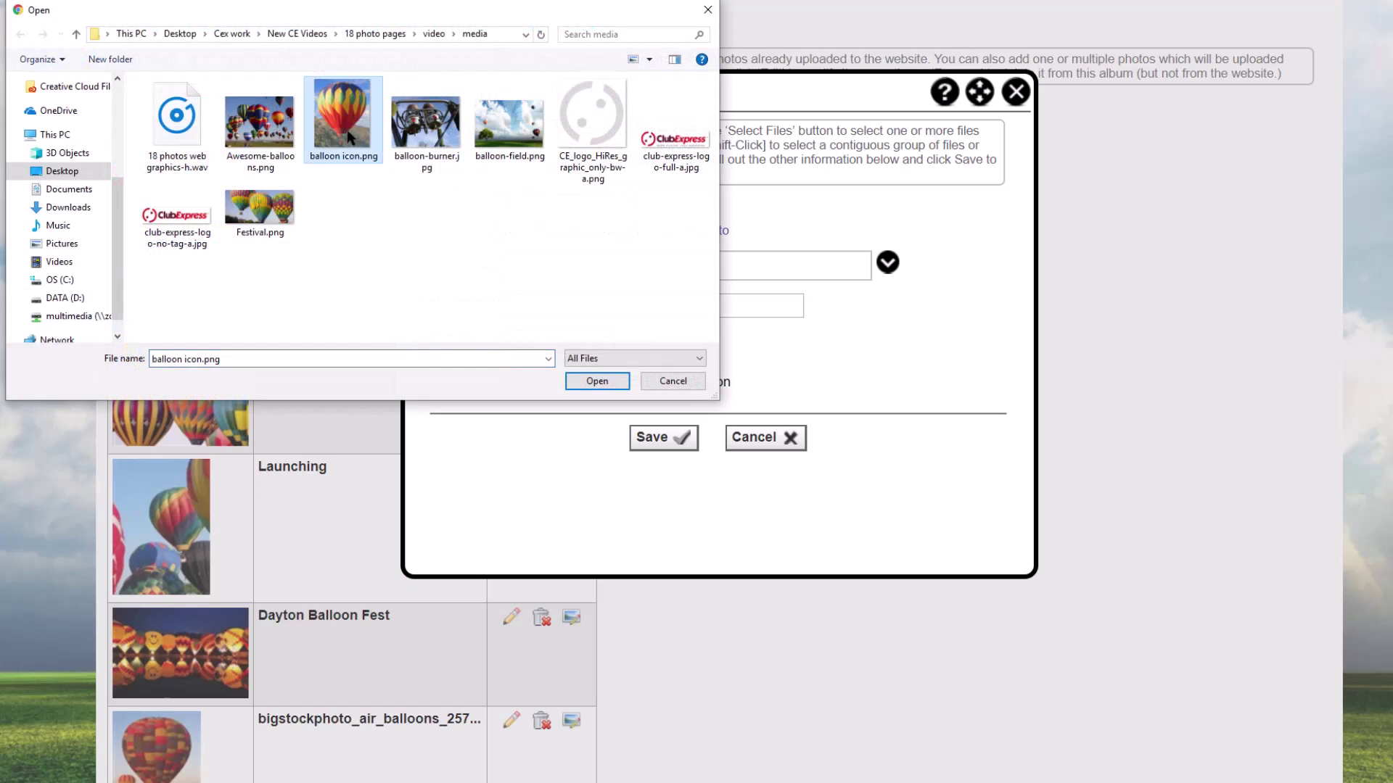
{"action": "left_click", "coordinate": [501, 150], "text": "ctrl"}
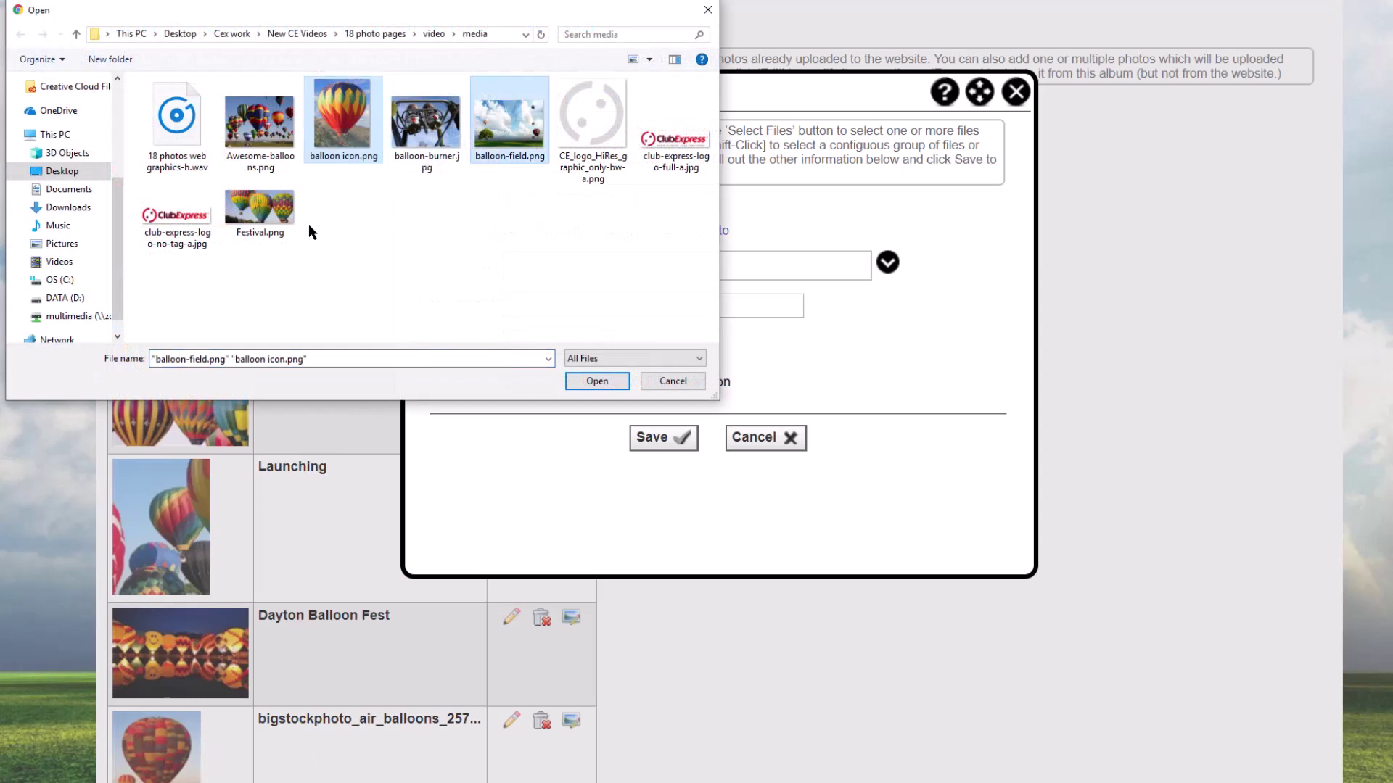
{"action": "left_click", "coordinate": [265, 220], "text": "ctrl"}
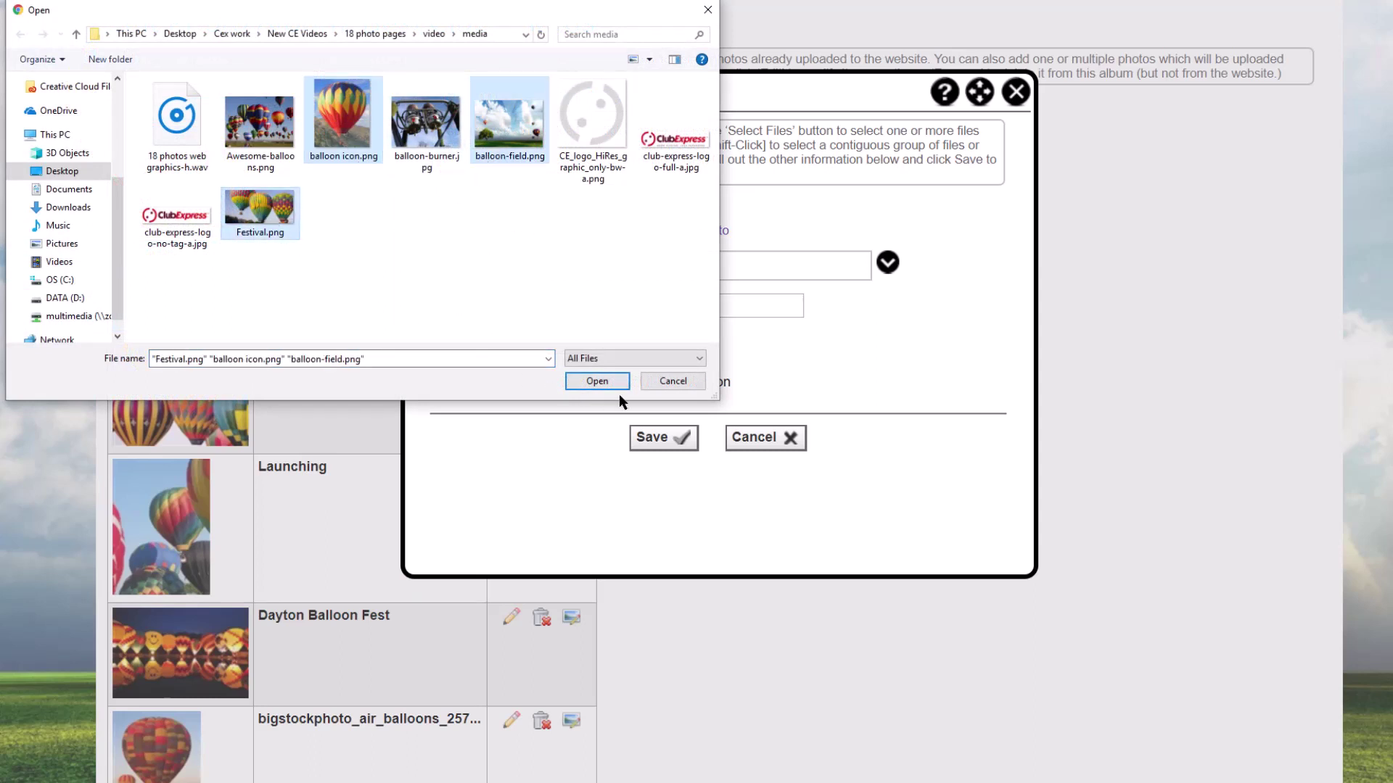
{"action": "left_click", "coordinate": [597, 381]}
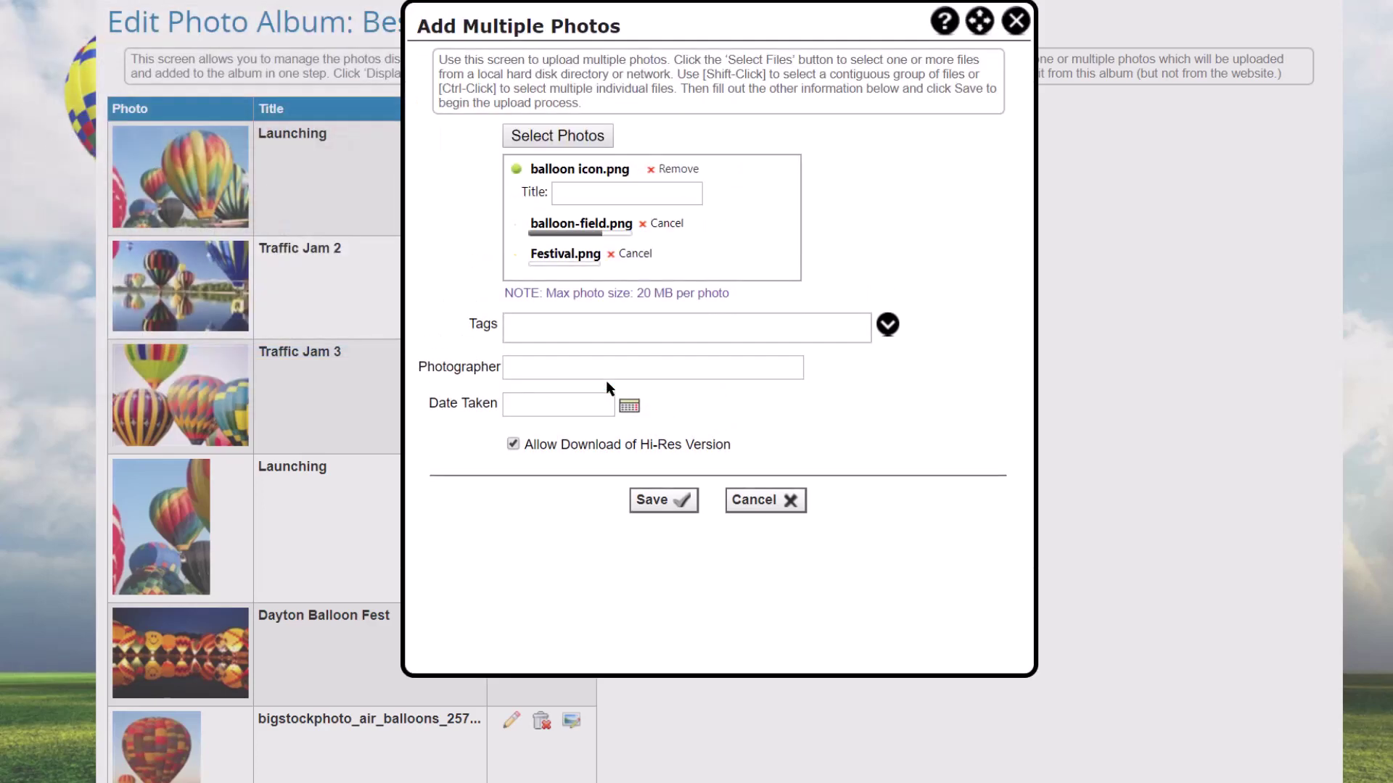
Step: Title the photos with a member's first name plus "Balloon", "Balloons over the field" and "Festival Balloons", tag them Balloons, and save
{"action": "left_click", "coordinate": [602, 194]}
{"action": "type", "text": "Manny's Balloon"}
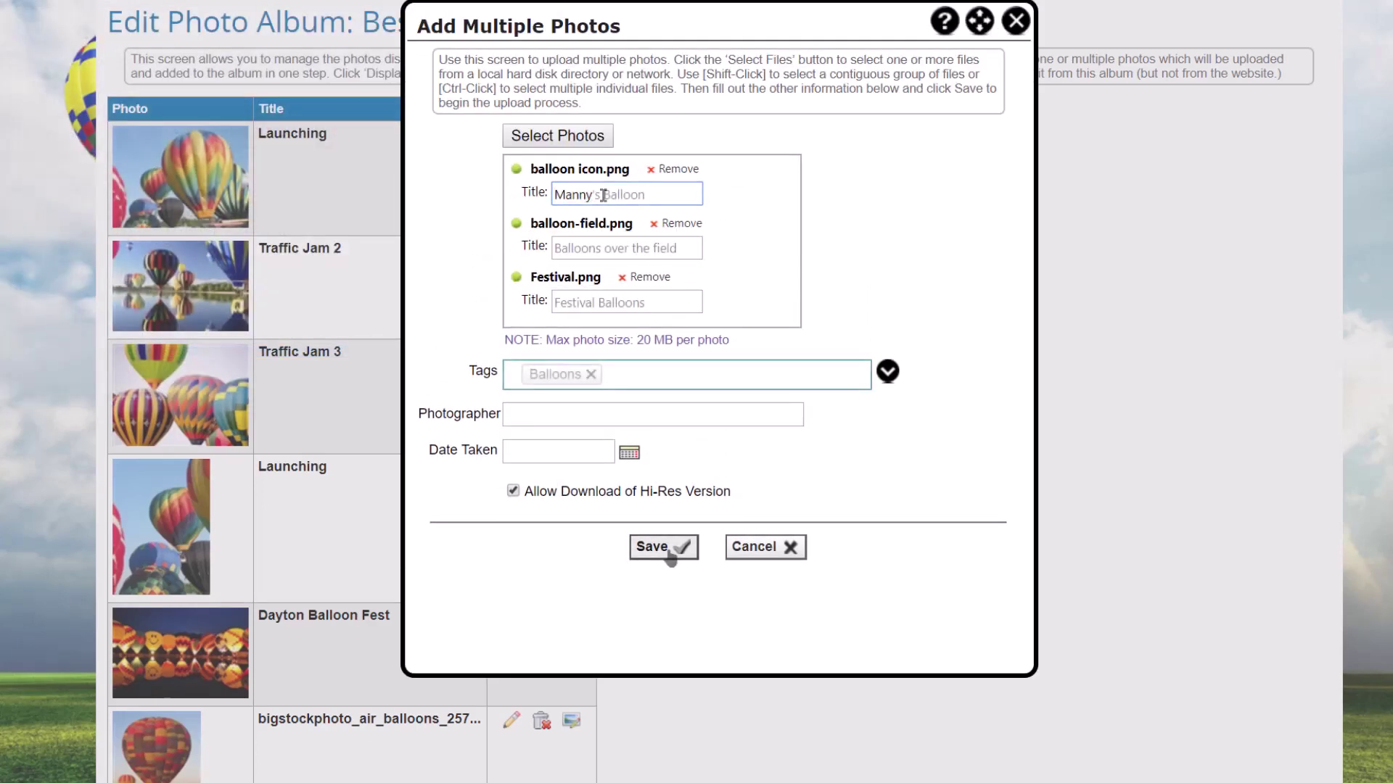
{"action": "left_click", "coordinate": [668, 554]}
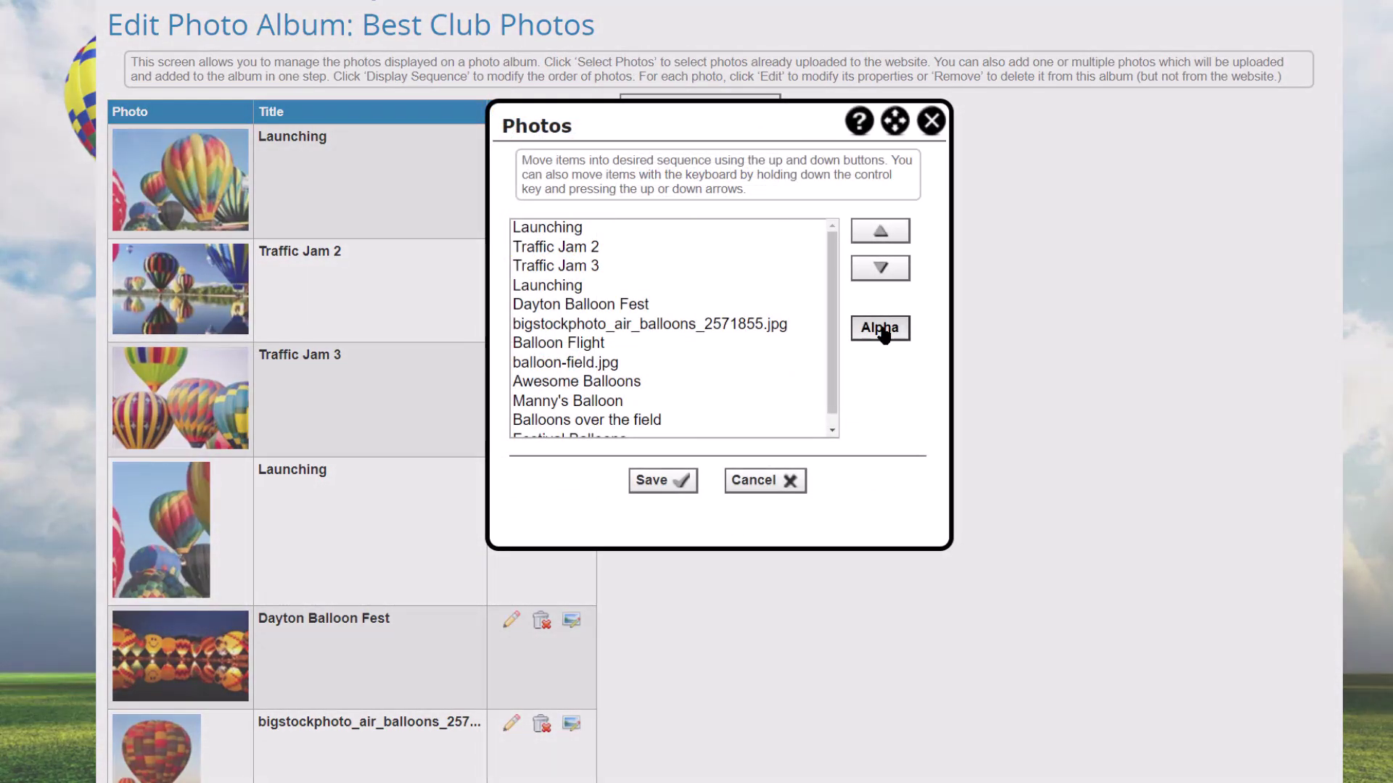
Step: Sort the album's photos alphabetically, move Festival Balloons up one place above Dayton Balloon Fest, and save the sequence
{"action": "left_click", "coordinate": [880, 328]}
{"action": "left_click", "coordinate": [555, 343]}
{"action": "left_click", "coordinate": [880, 230]}
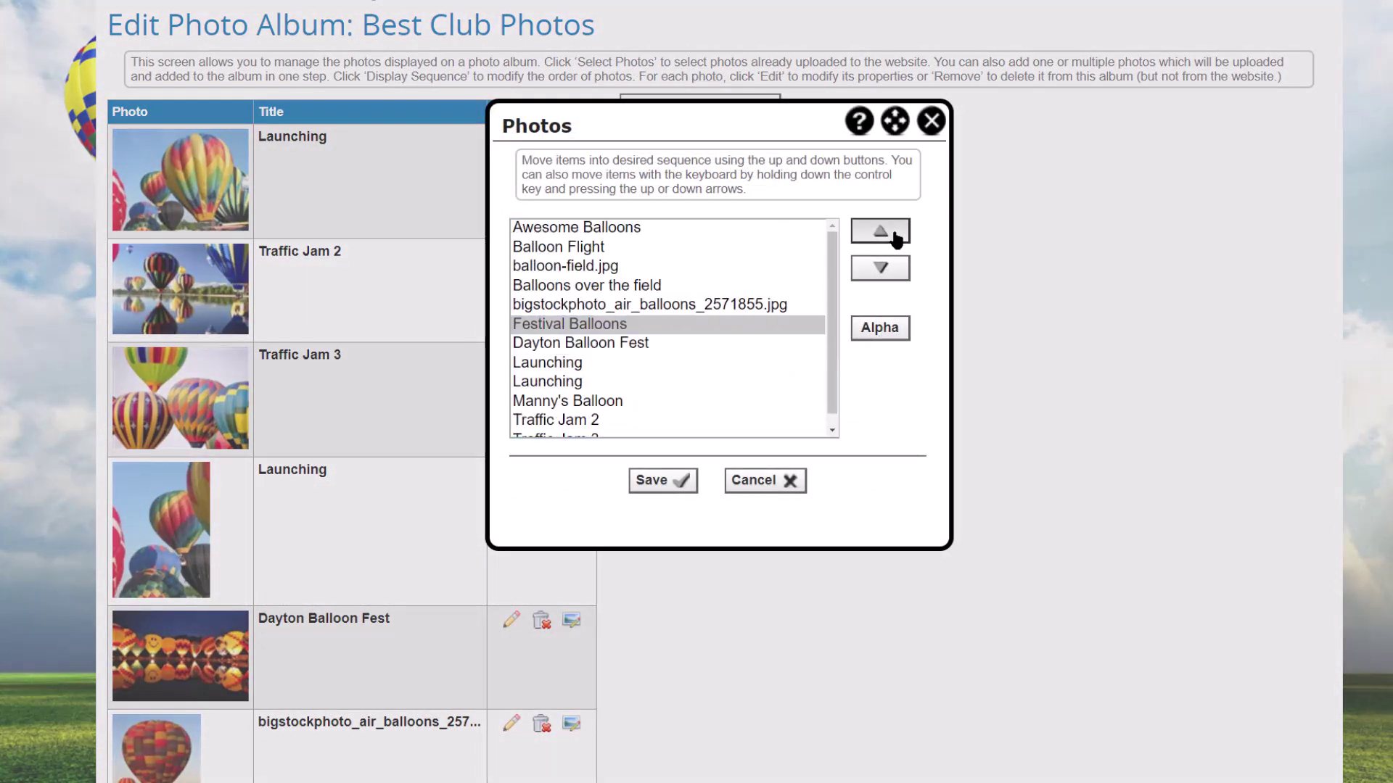
{"action": "left_click", "coordinate": [661, 480]}
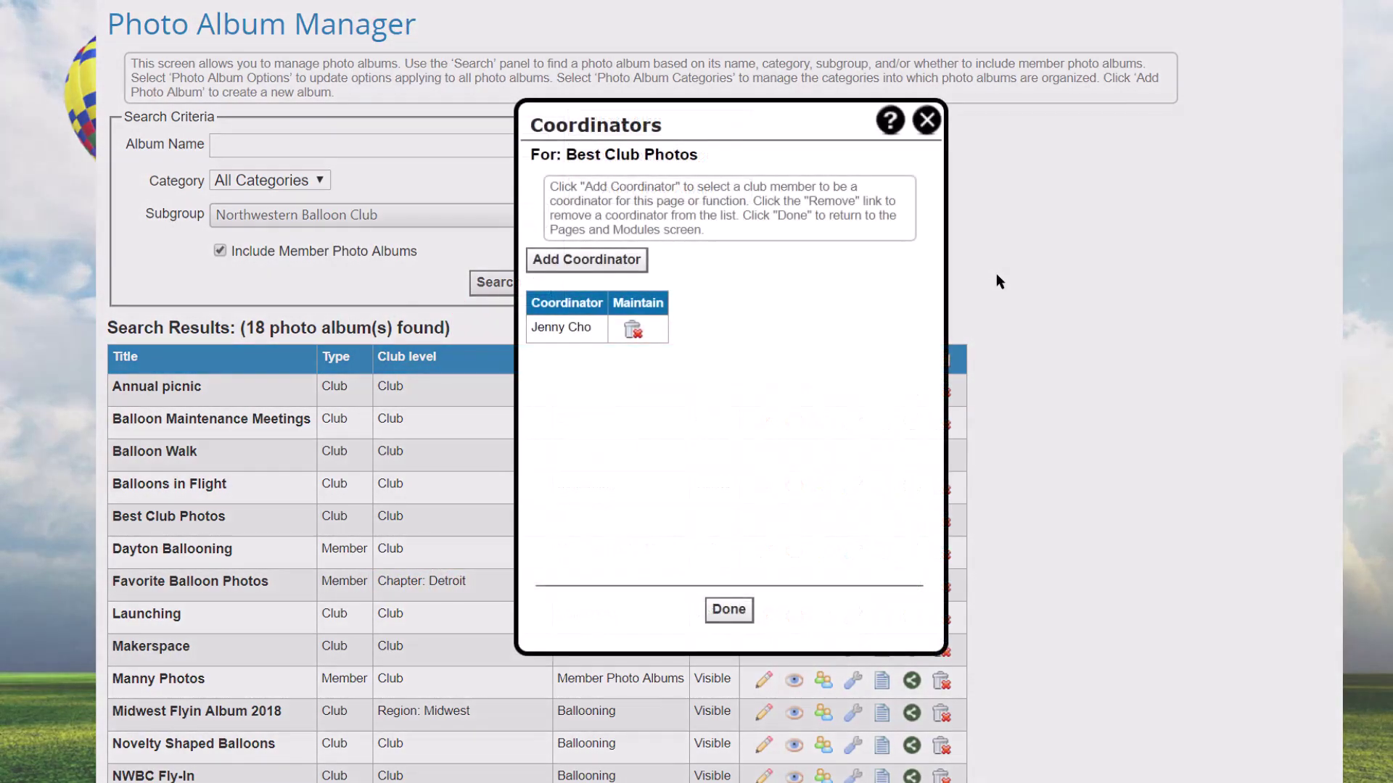
Step: Search the club members by last name and add the matching member as a coordinator of the Best Club Photos album
{"action": "left_click", "coordinate": [589, 260]}
{"action": "type", "text": "Dia"}
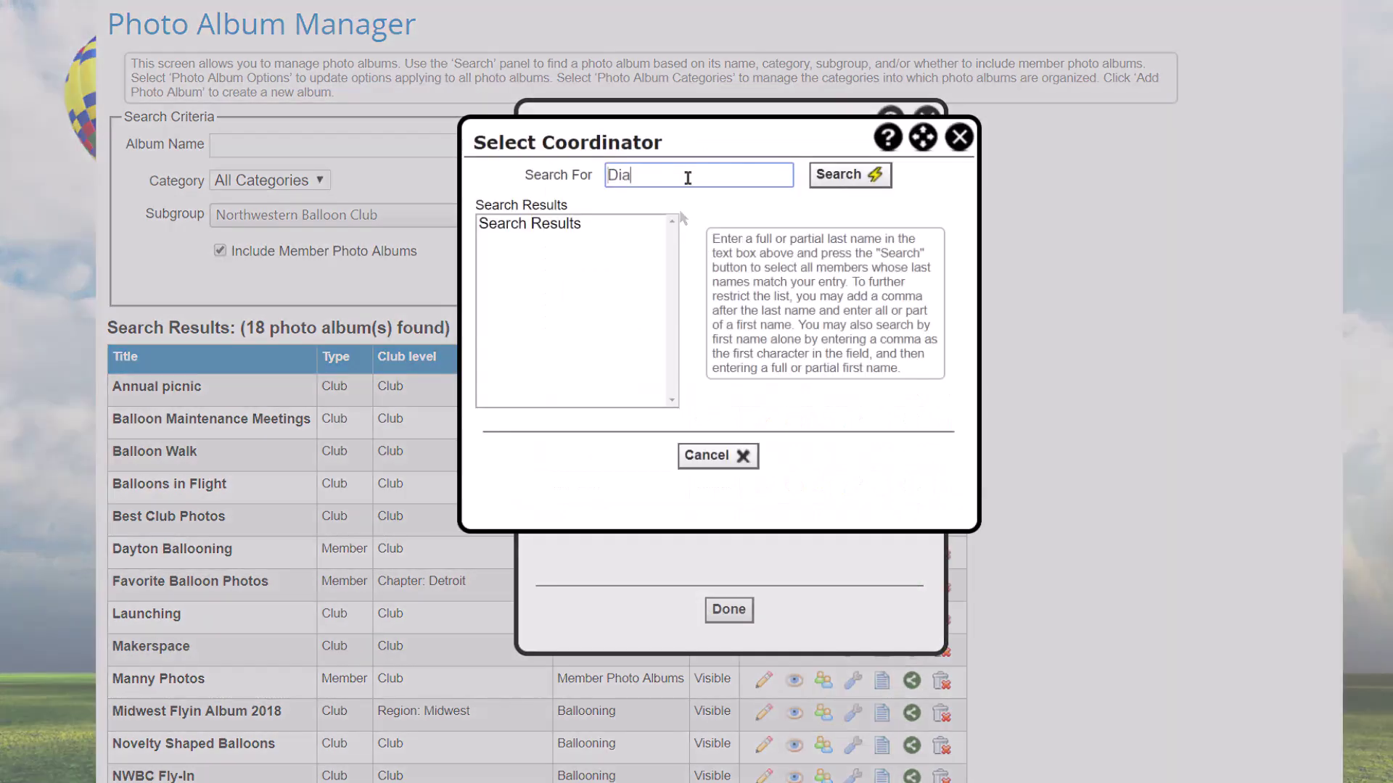
{"action": "type", "text": "z"}
{"action": "left_click", "coordinate": [840, 178]}
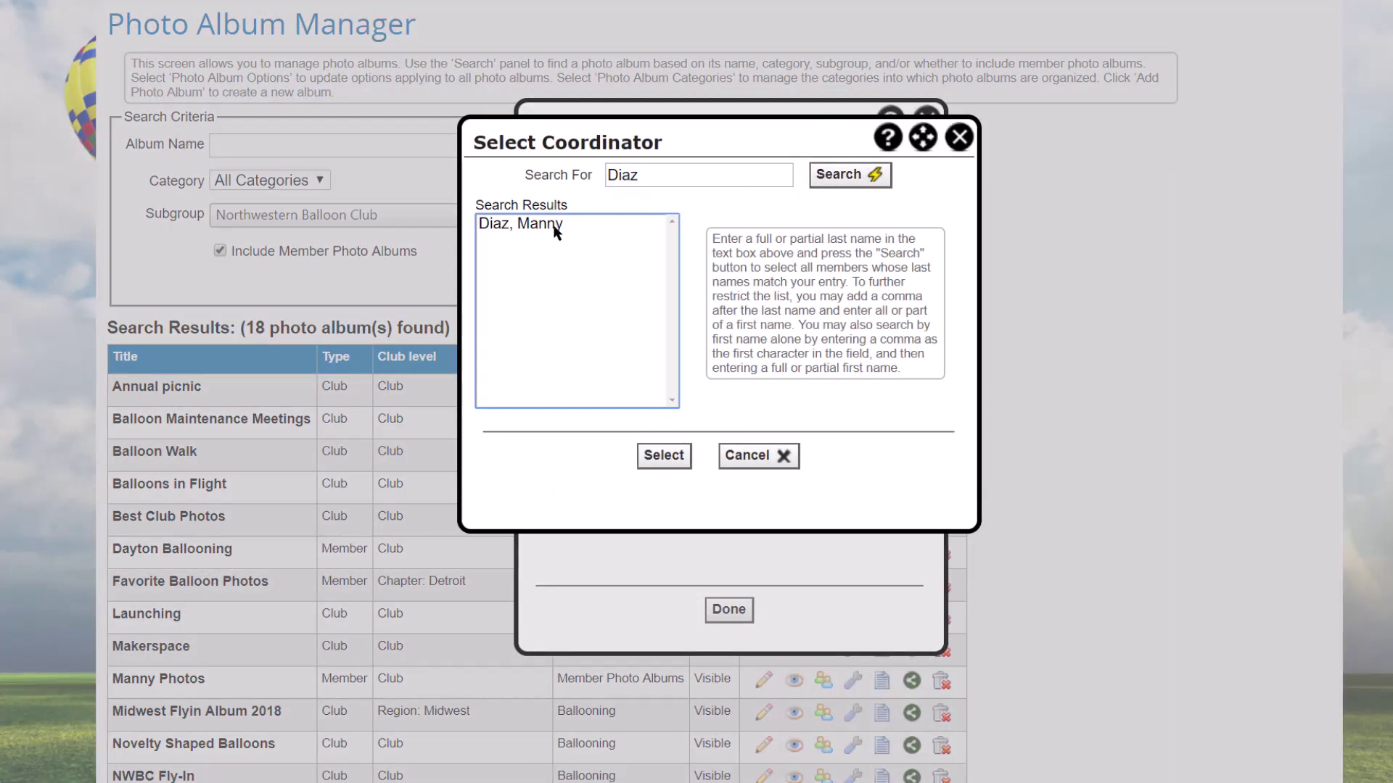
{"action": "double_click", "coordinate": [555, 229]}
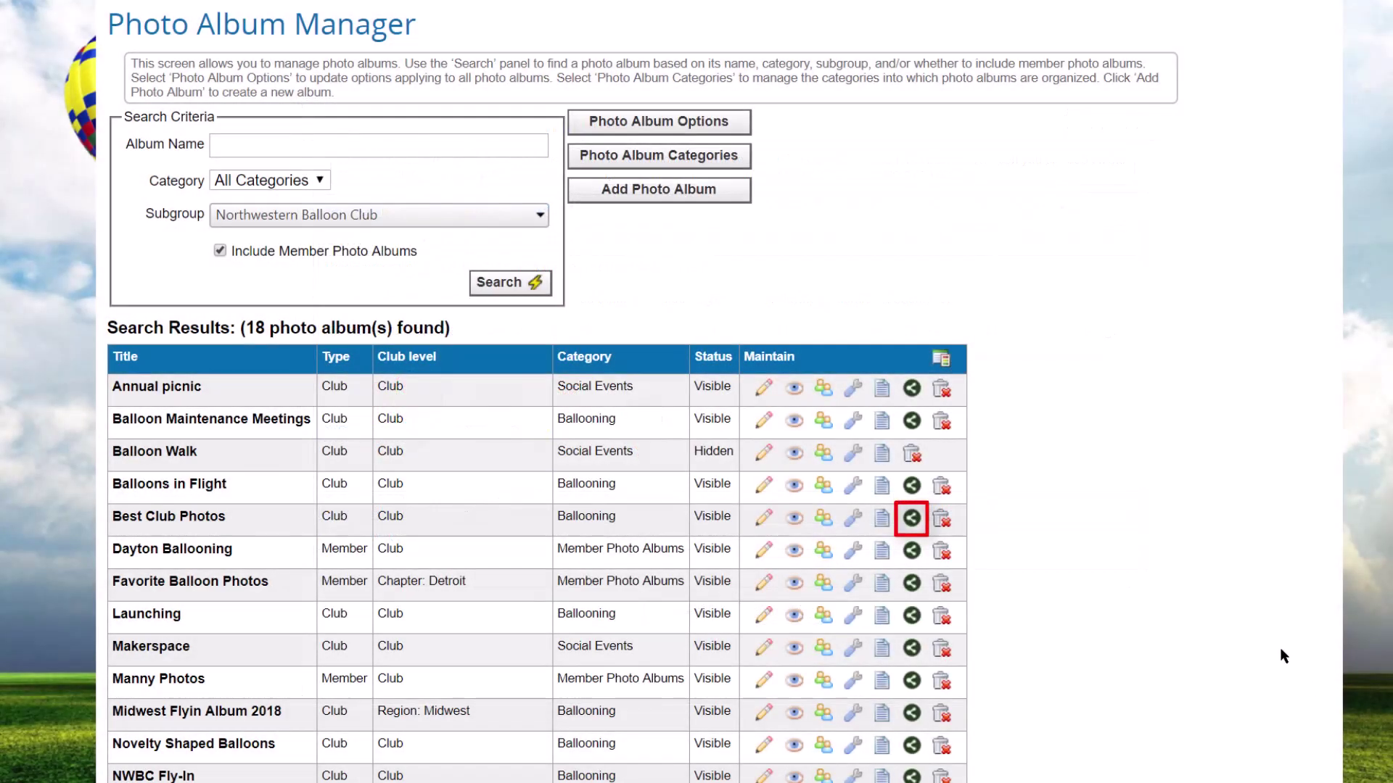
Step: View the social network sharing options for the Best Club Photos album, and close them
{"action": "left_click", "coordinate": [912, 518]}
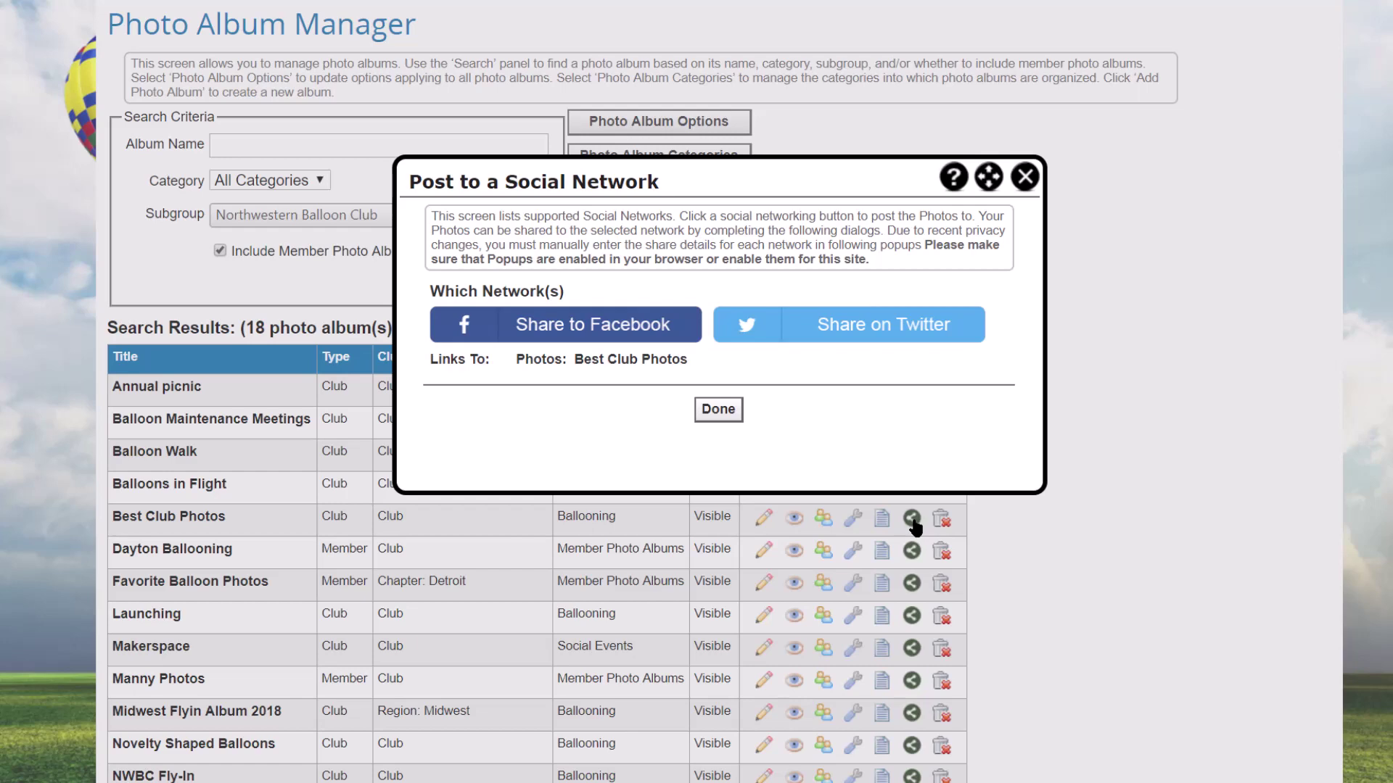
{"action": "key", "text": "Escape"}
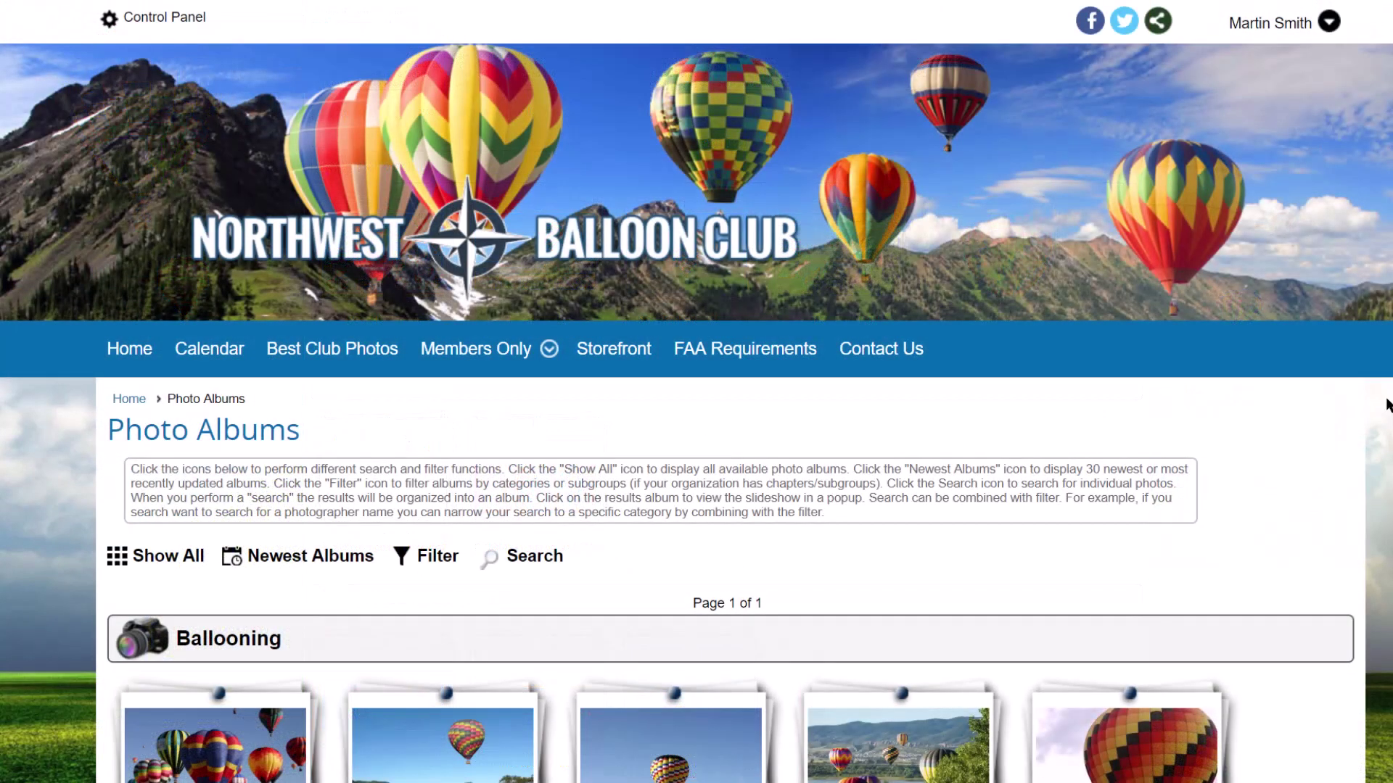
Step: Open the signed-in member's profile
{"action": "left_click", "coordinate": [1261, 37]}
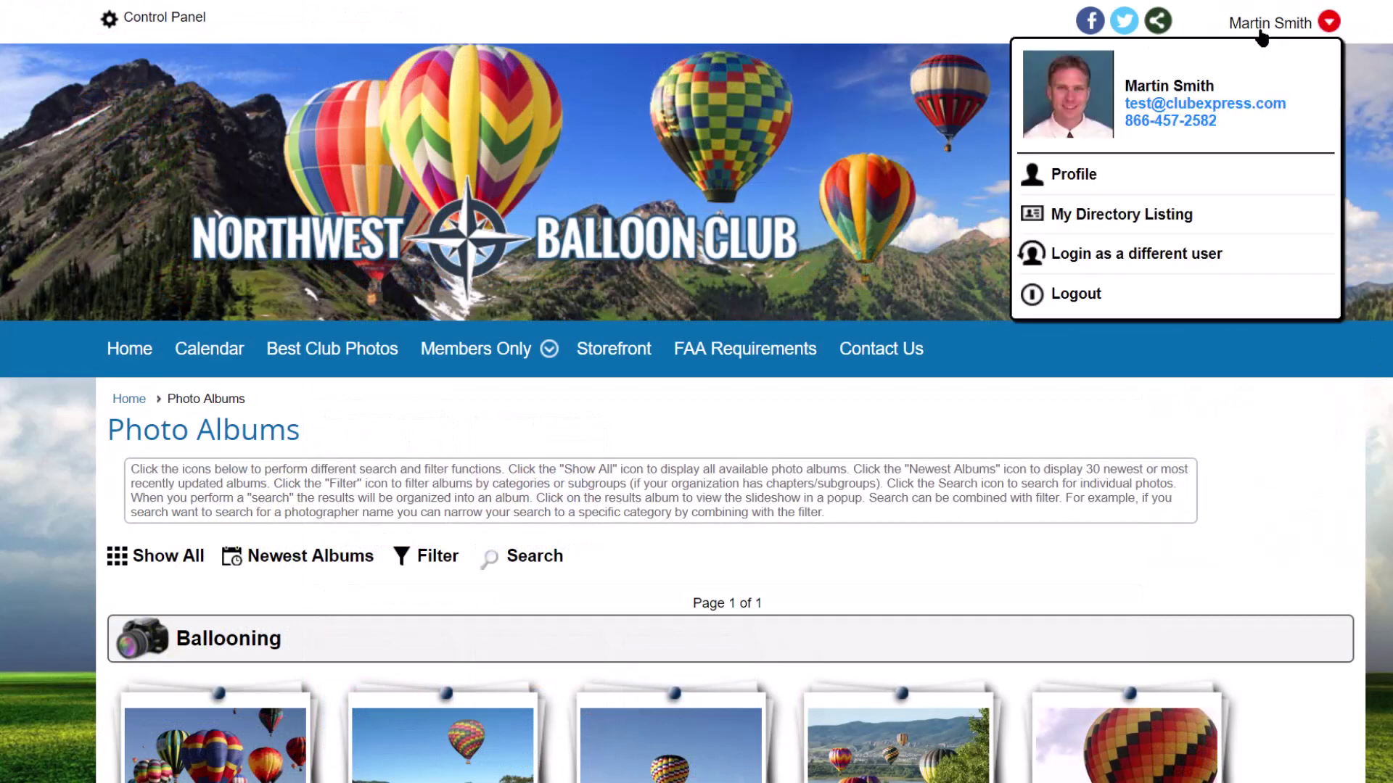
{"action": "left_click", "coordinate": [1091, 182]}
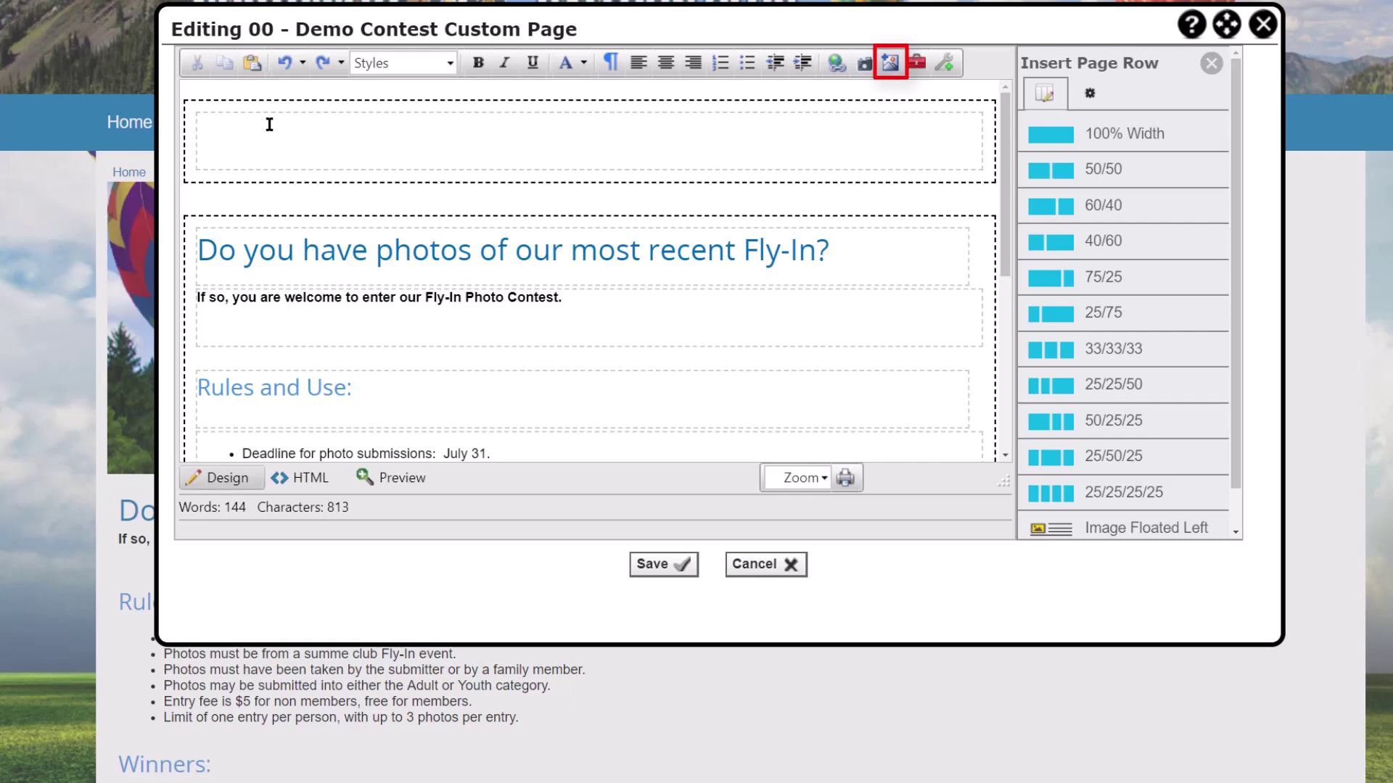
Step: Insert the web graphic balloonheader.jpg into the empty first row of the Demo Contest Custom Page
{"action": "left_click", "coordinate": [269, 124]}
{"action": "left_click", "coordinate": [890, 63]}
{"action": "type", "text": "Balloon"}
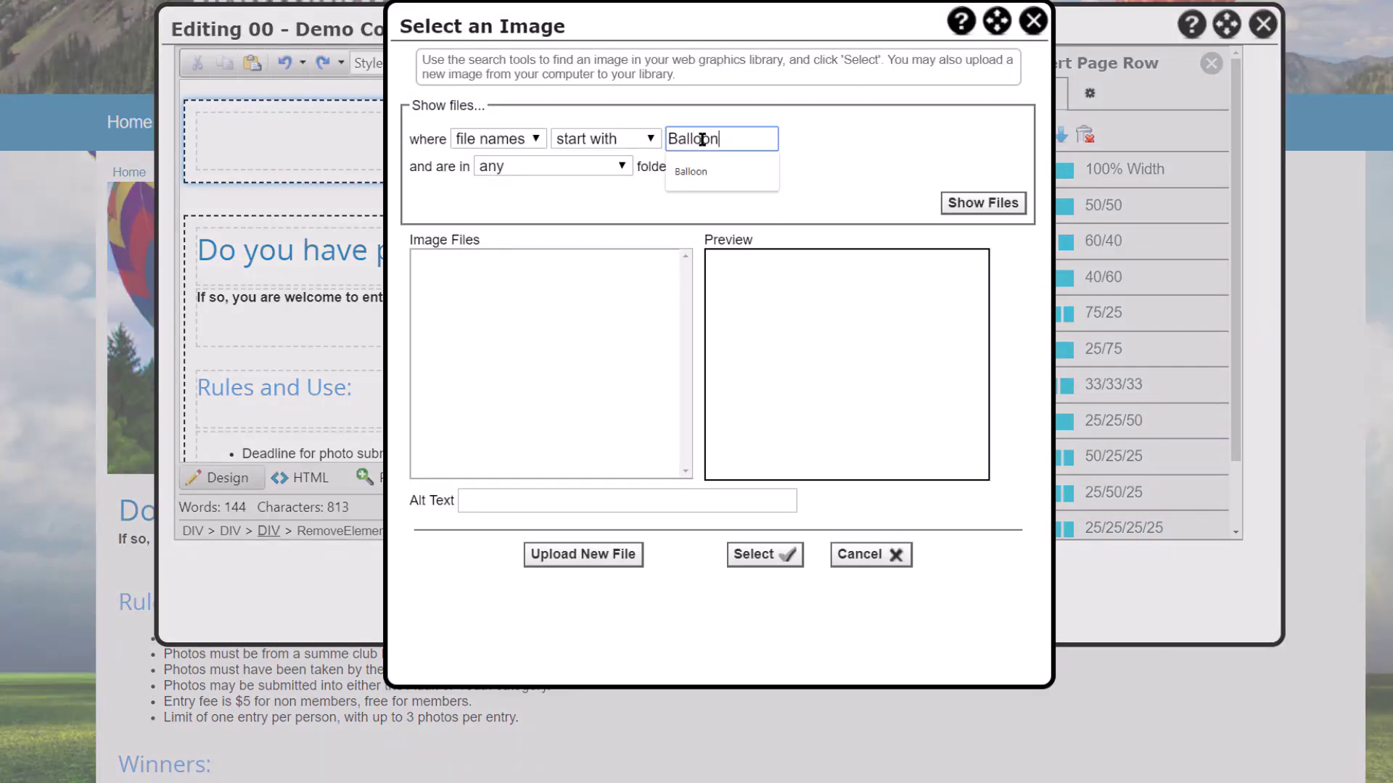
{"action": "left_click", "coordinate": [961, 208]}
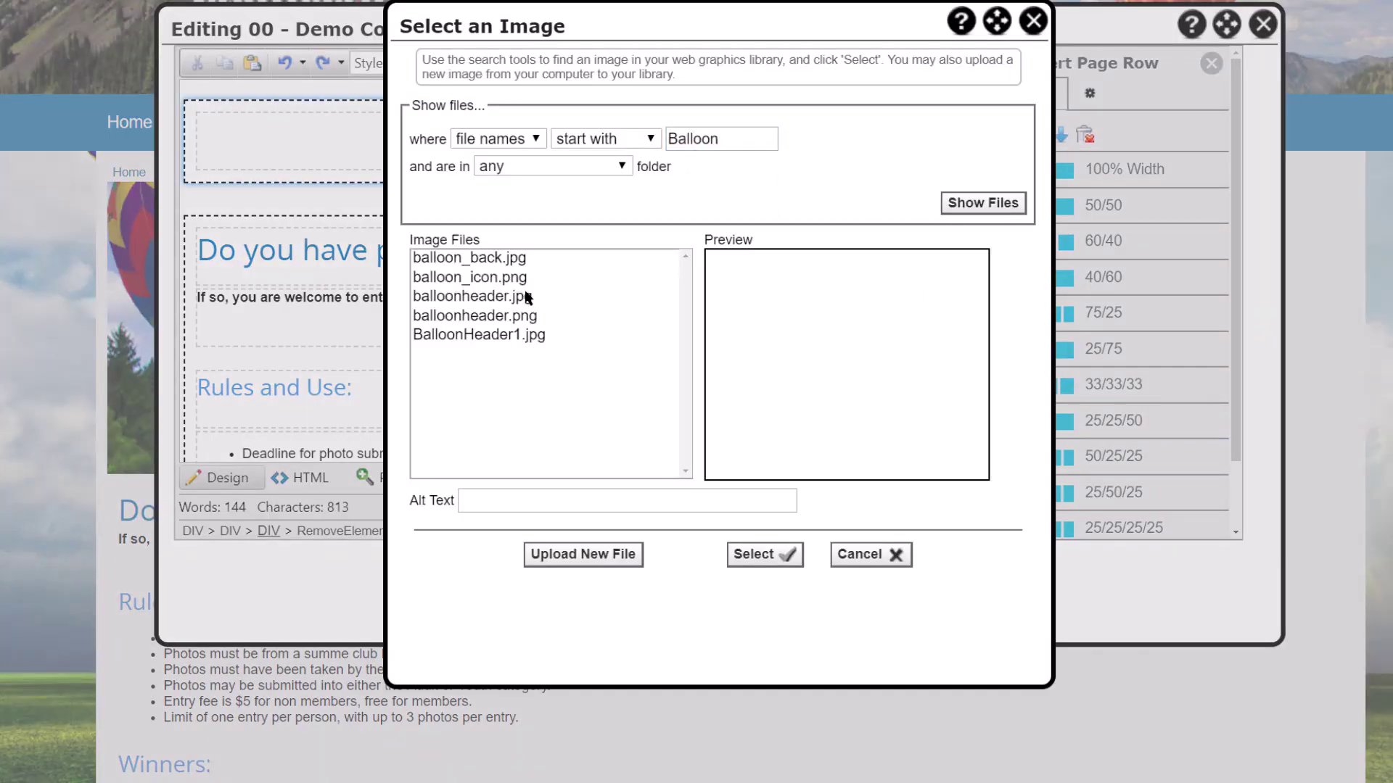
{"action": "left_click", "coordinate": [526, 296]}
{"action": "left_click", "coordinate": [766, 551]}
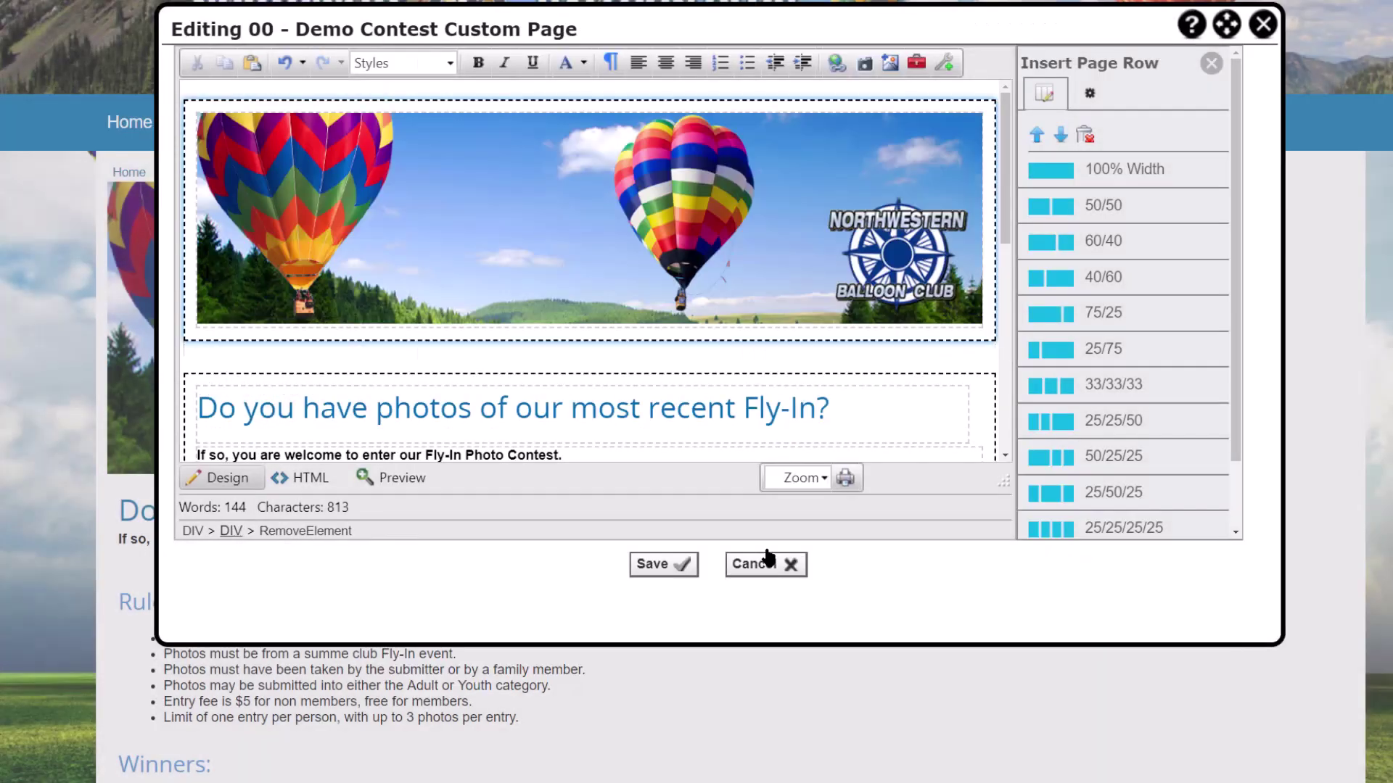
Step: Insert the Awesome Balloons photo as a thumbnail image below the line inviting entries to the Fly-In Photo Contest
{"action": "scroll", "coordinate": [1001, 233], "scroll_direction": "down", "scroll_amount": 2}
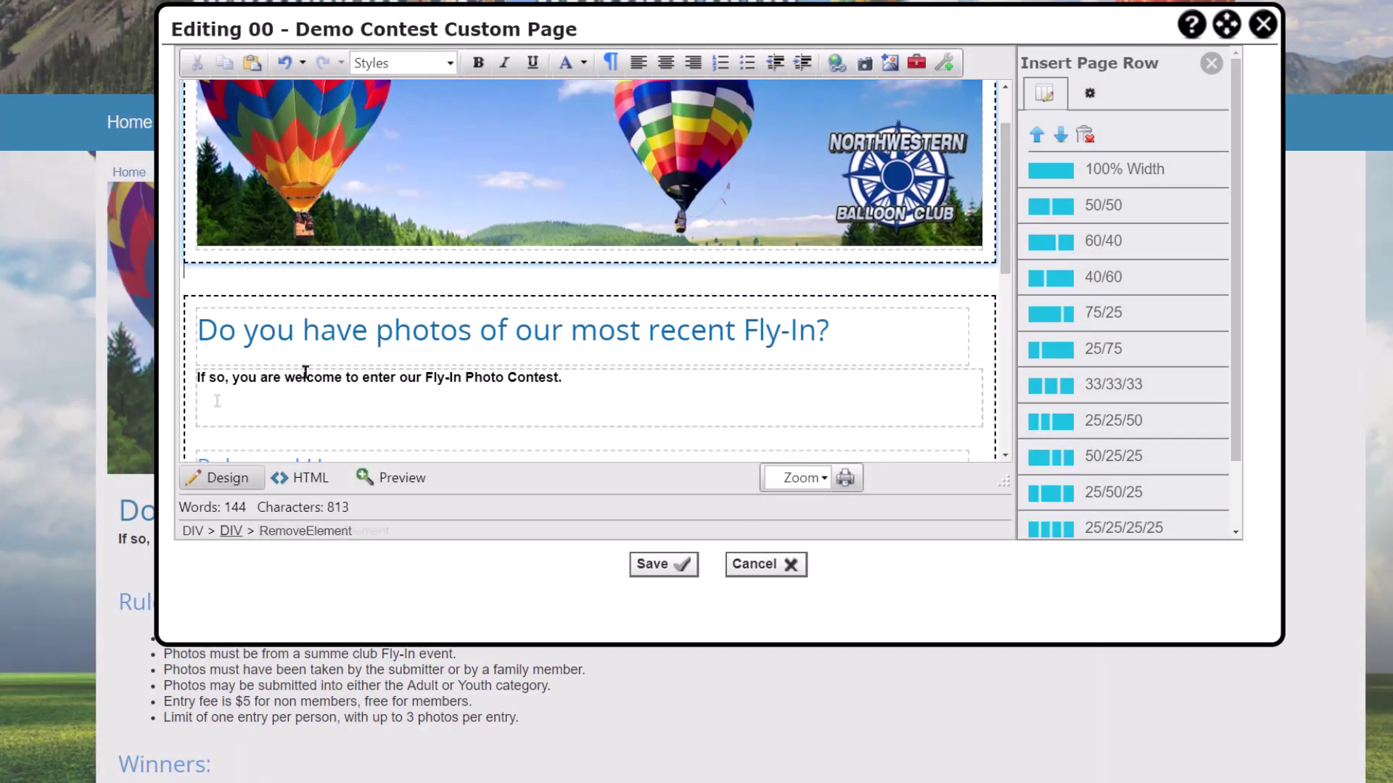
{"action": "left_click", "coordinate": [217, 400]}
{"action": "left_click", "coordinate": [864, 63]}
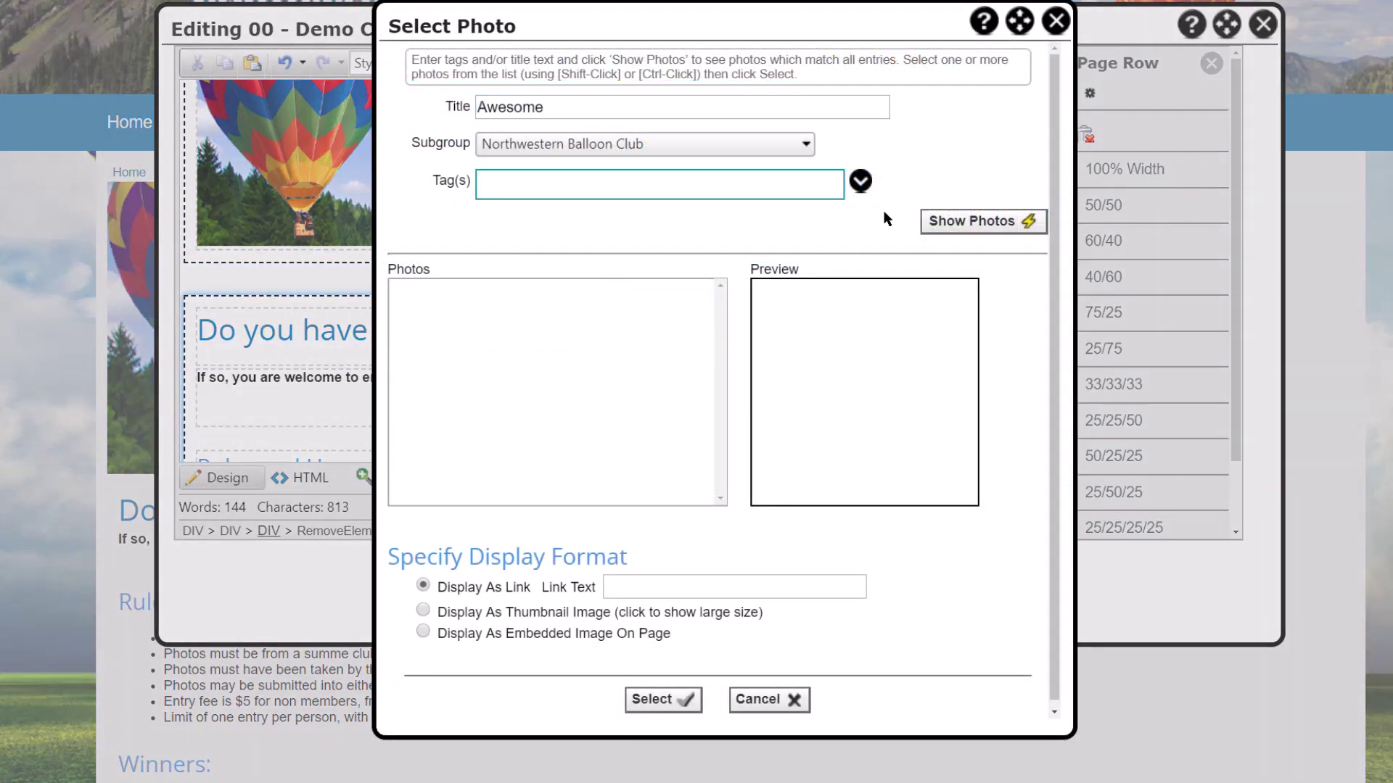
{"action": "left_click", "coordinate": [972, 222]}
{"action": "left_click", "coordinate": [486, 288]}
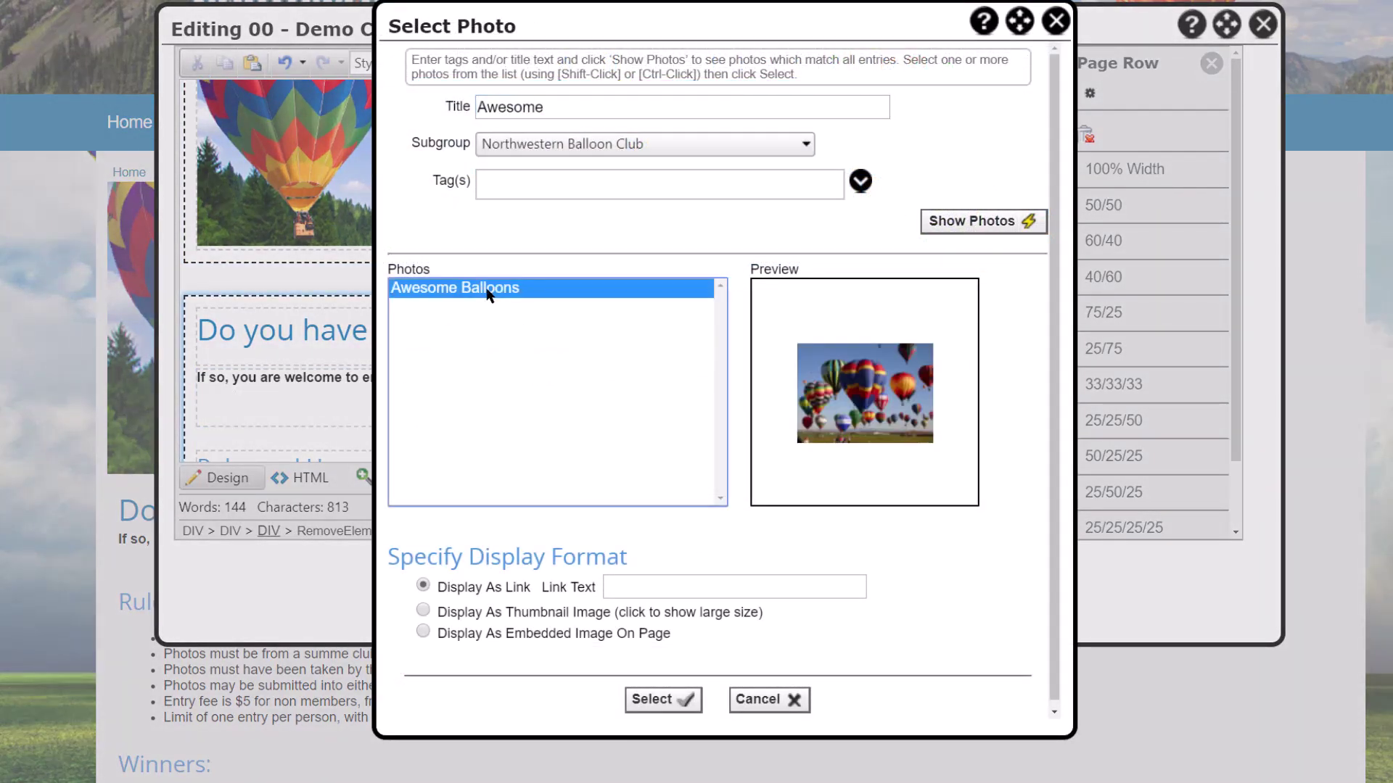
{"action": "left_click", "coordinate": [423, 609]}
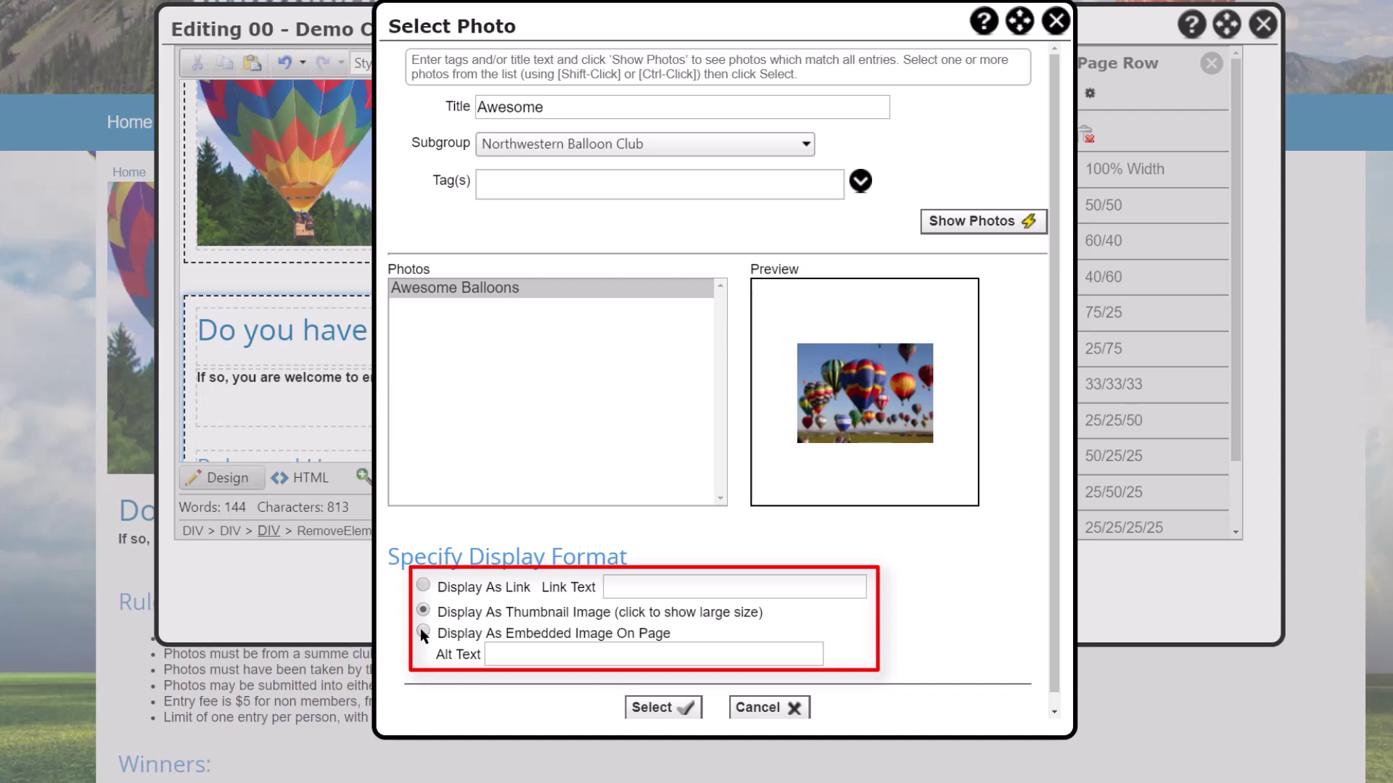
{"action": "left_click", "coordinate": [679, 709]}
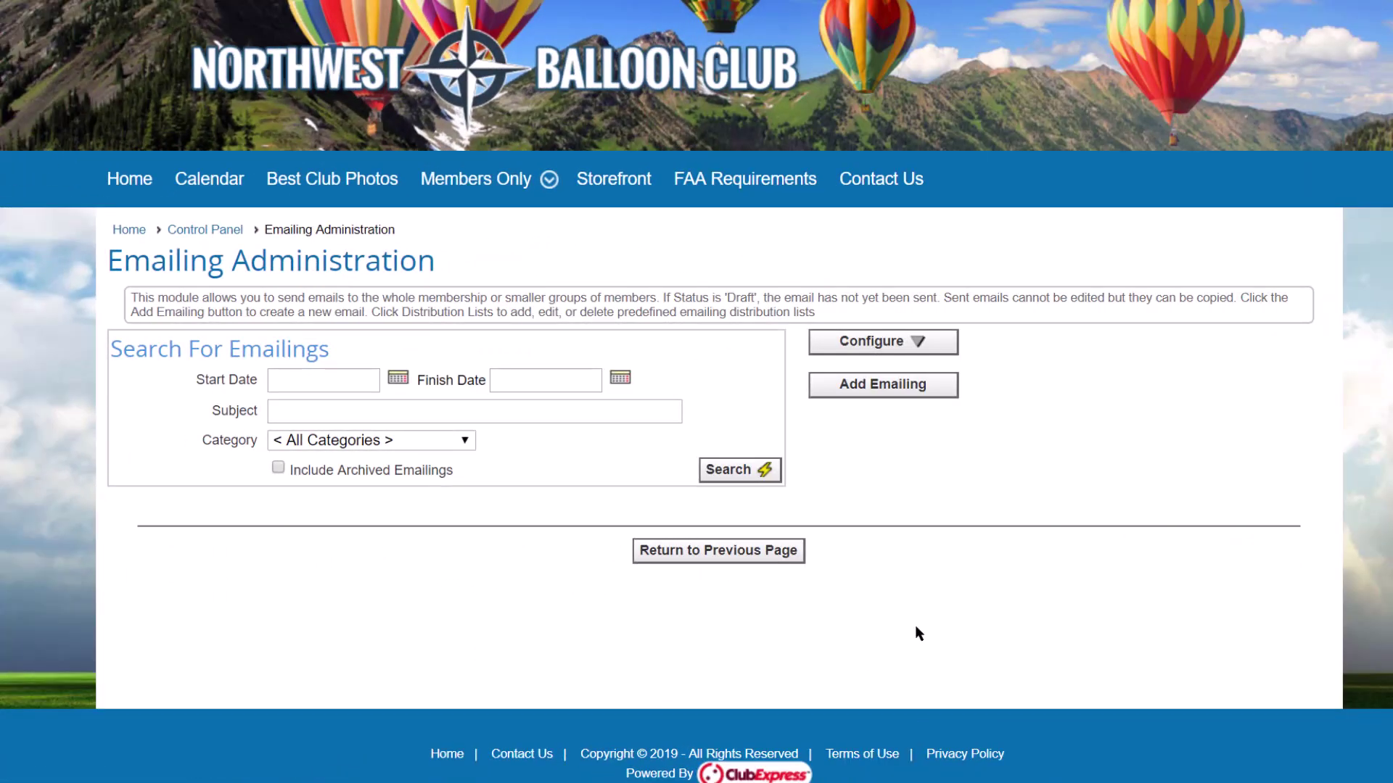
Step: Create a new emailing and place an Image element on its empty canvas
{"action": "left_click", "coordinate": [870, 385]}
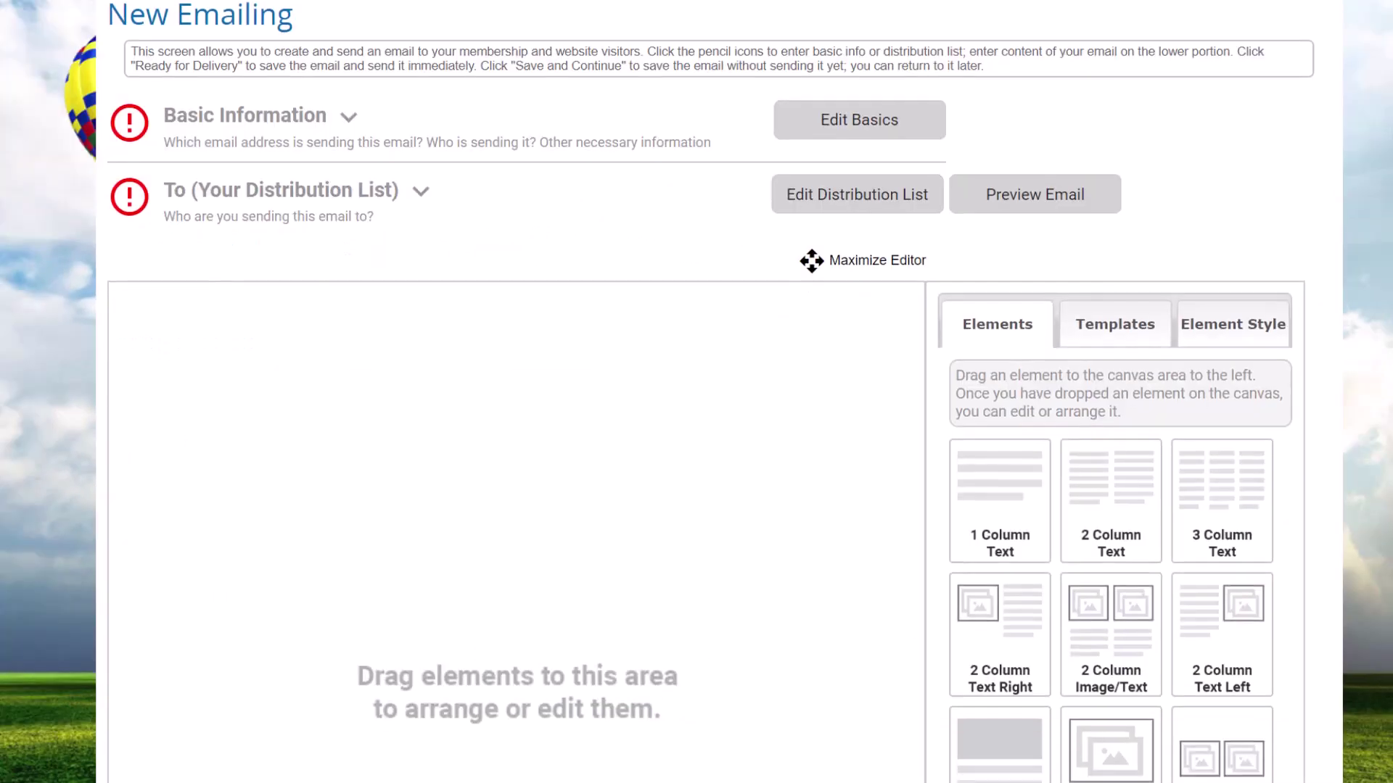
{"action": "scroll", "coordinate": [1019, 455], "scroll_direction": "down", "scroll_amount": 4}
{"action": "mouse_move", "coordinate": [1019, 455]}
{"action": "left_mouse_down"}
{"action": "mouse_move", "coordinate": [241, 88]}
{"action": "mouse_move", "coordinate": [190, 81]}
{"action": "left_mouse_up"}
Step: Find the photo titled "Awesome" in the photo library and use it in the email's Image element
{"action": "left_click", "coordinate": [824, 68]}
{"action": "left_click", "coordinate": [852, 106]}
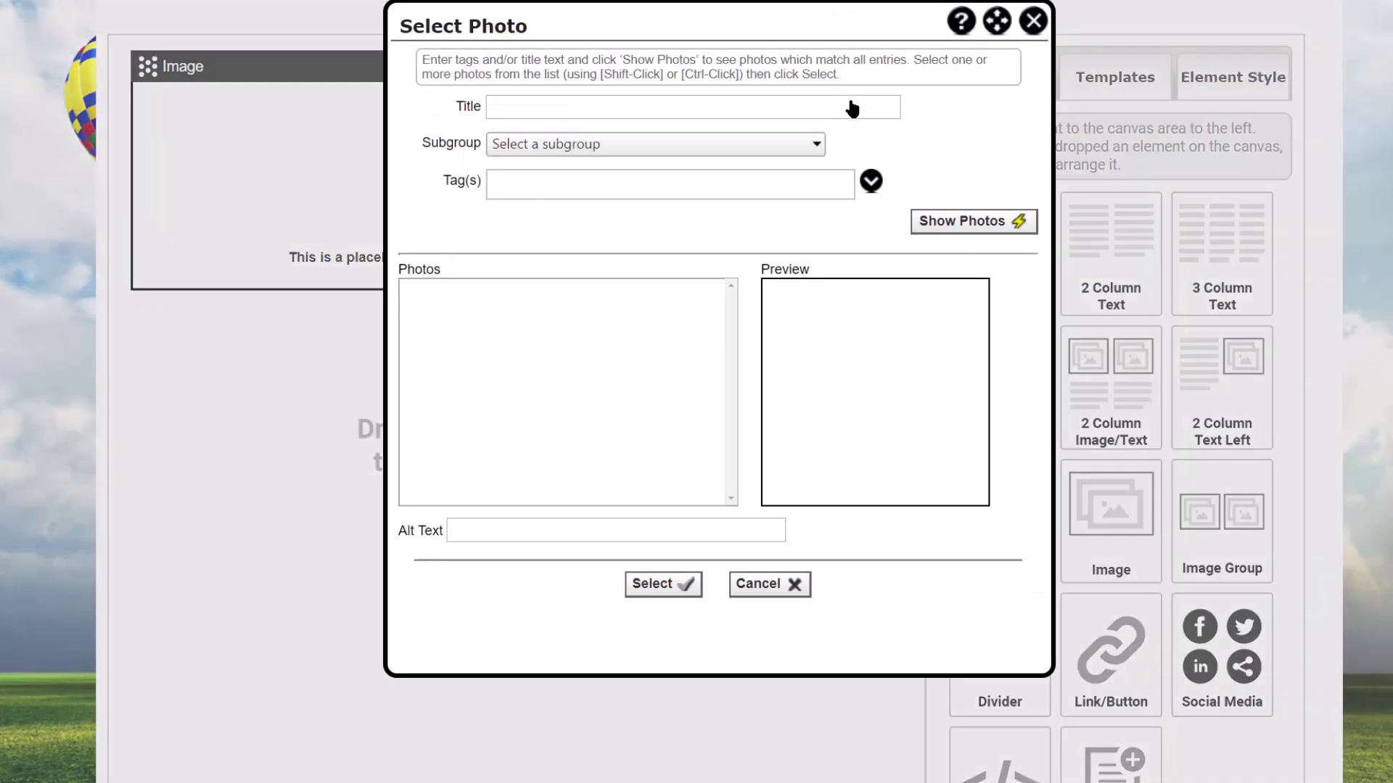
{"action": "type", "text": "Awesome"}
{"action": "left_click", "coordinate": [947, 222]}
{"action": "left_click", "coordinate": [669, 583]}
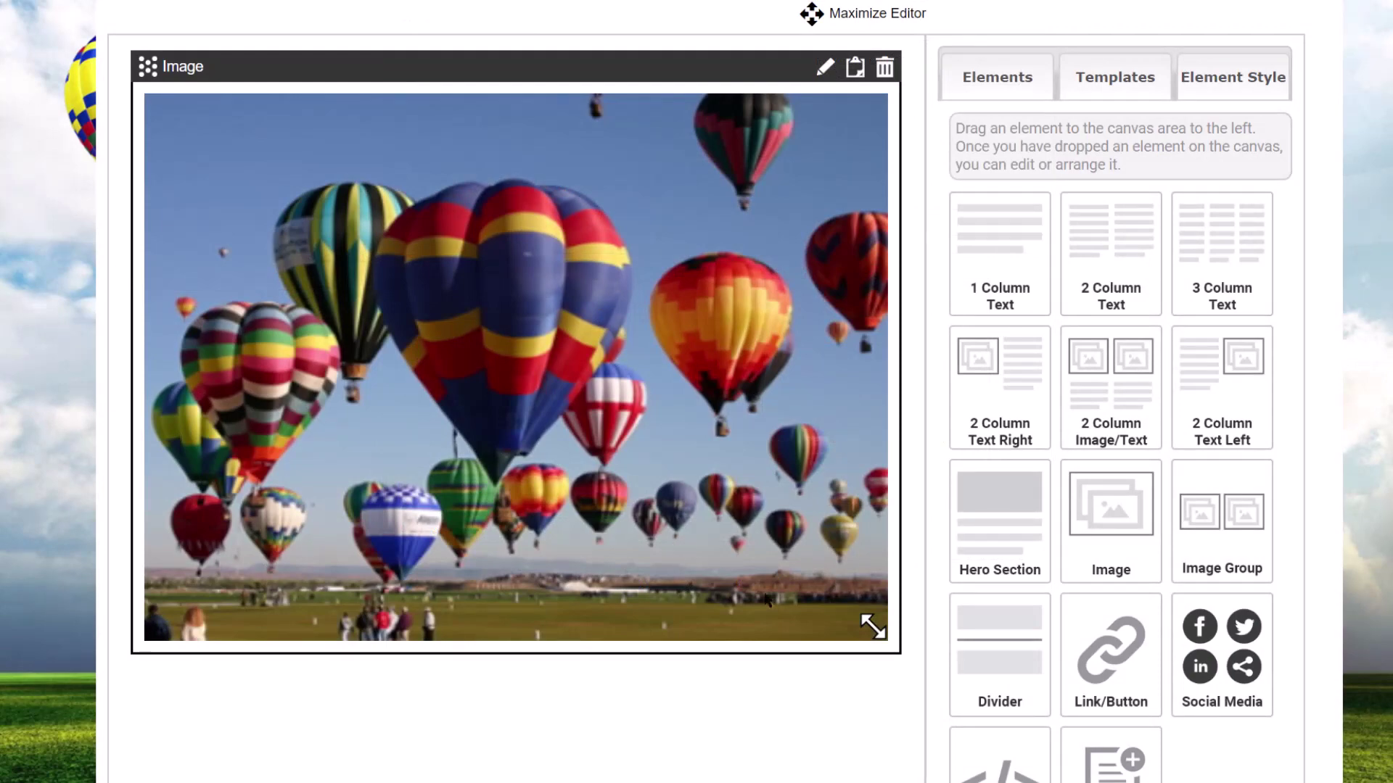
Step: Add an HTML element below the email's photo, insert the web graphic balloonheader.jpg into it, and save the element
{"action": "left_click_drag", "start_coordinate": [1026, 586], "coordinate": [217, 533]}
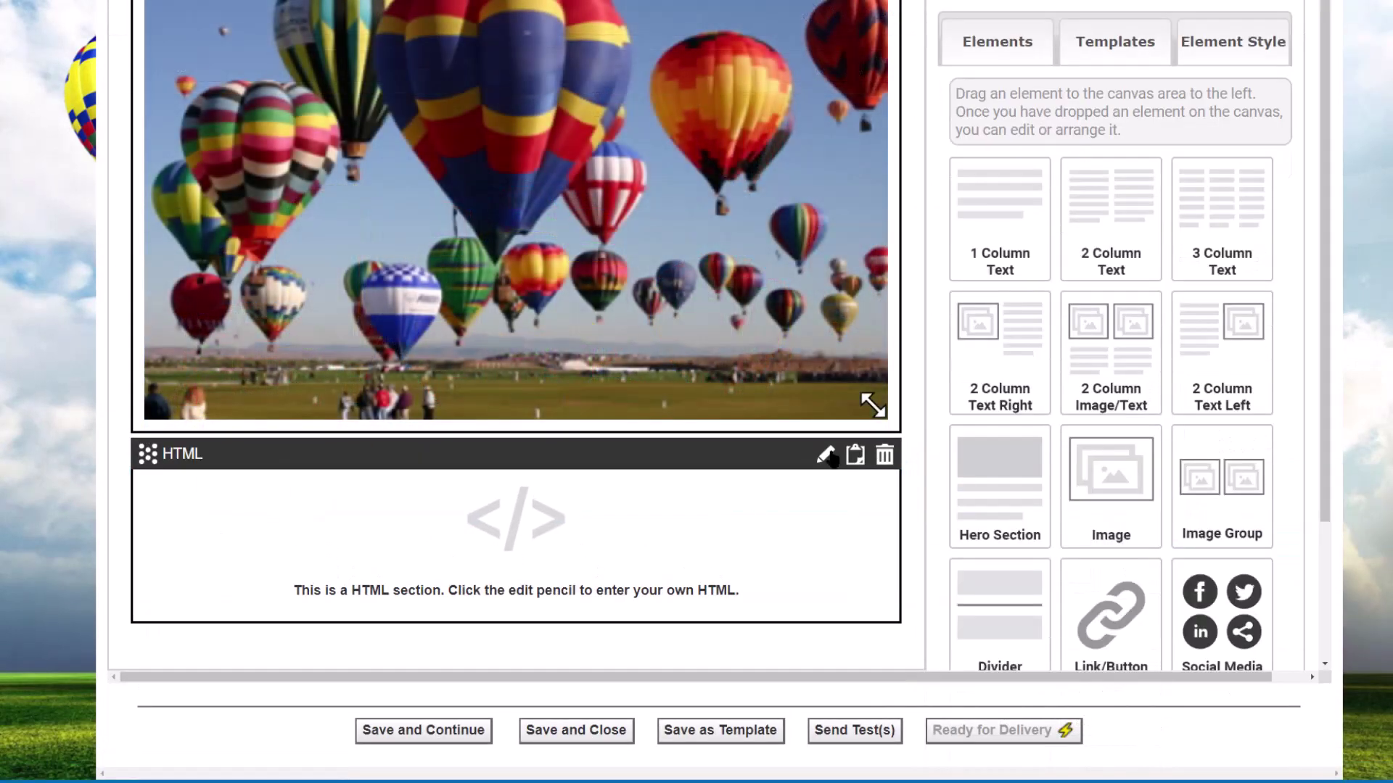
{"action": "left_click", "coordinate": [827, 455]}
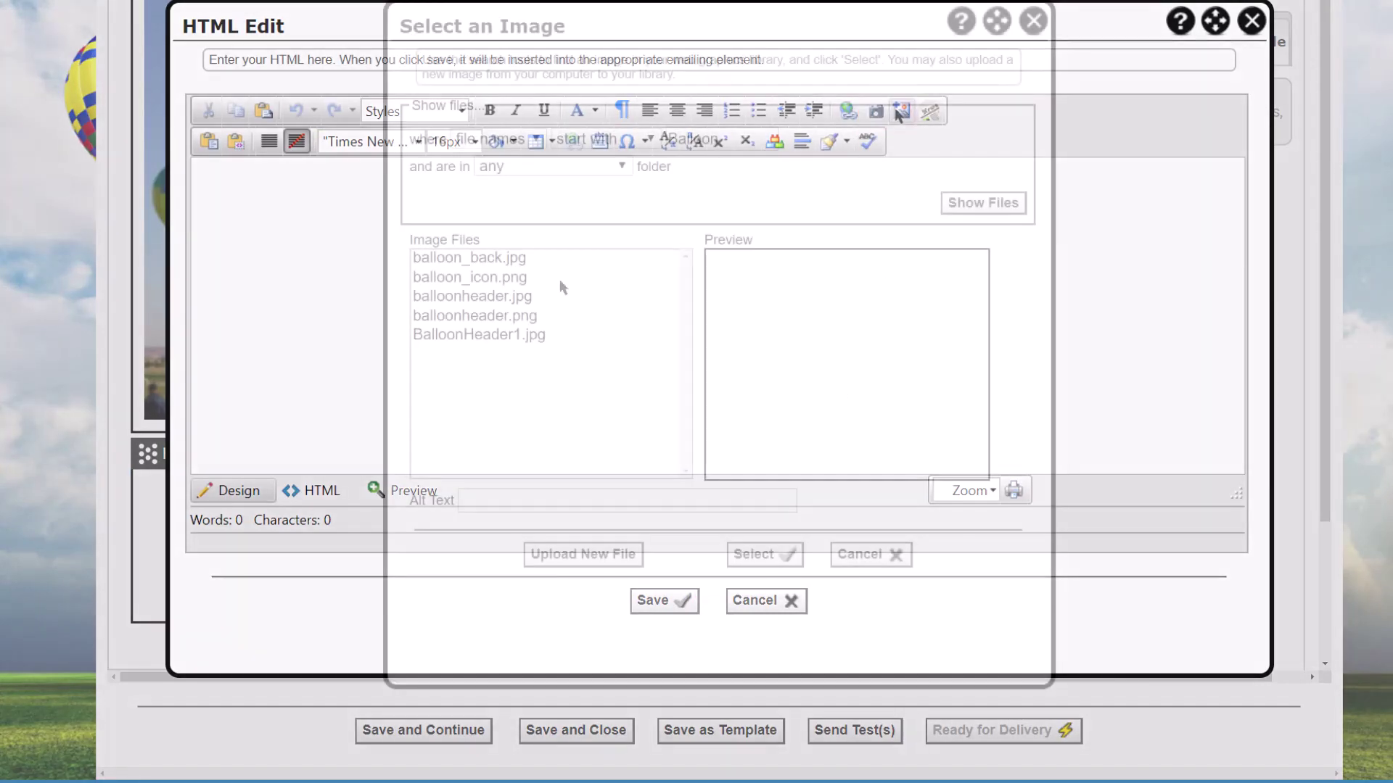
{"action": "left_click", "coordinate": [559, 296]}
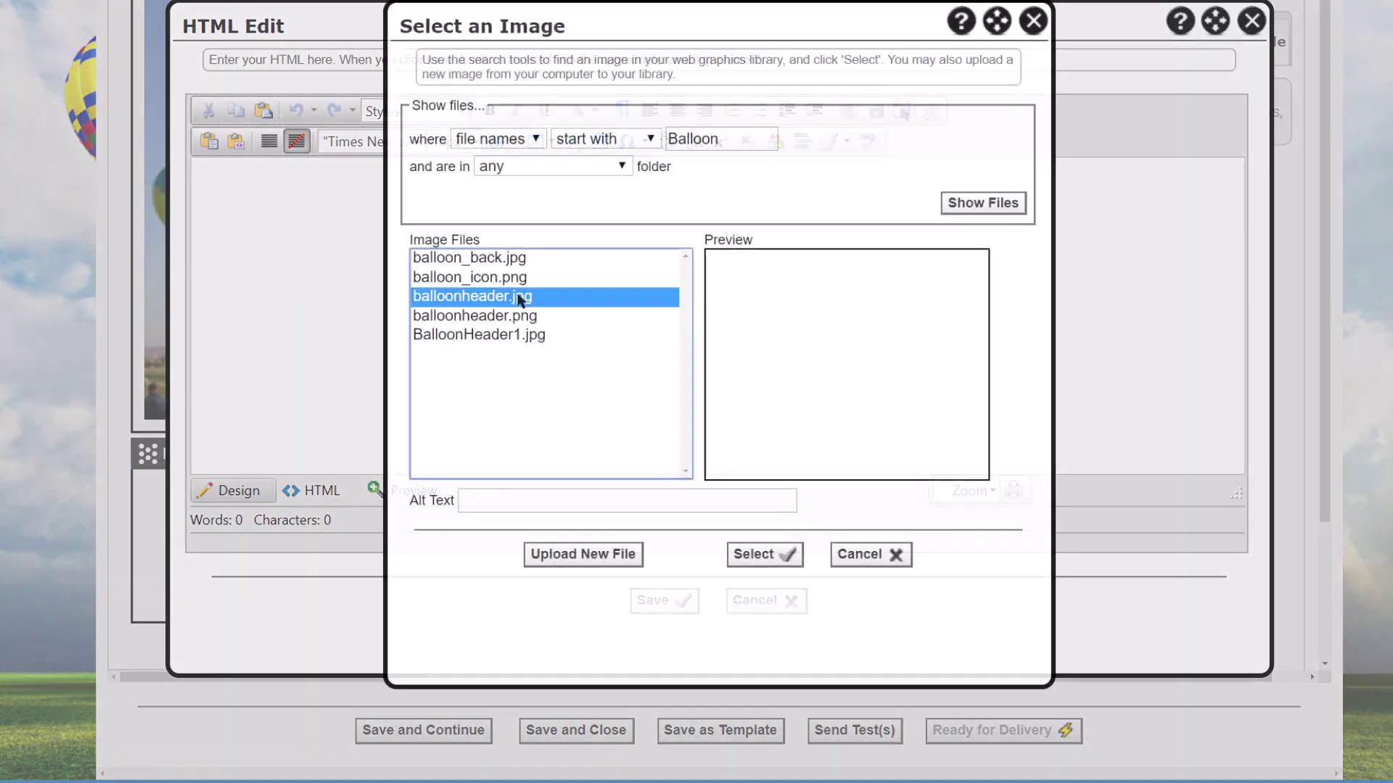
{"action": "left_click", "coordinate": [775, 554]}
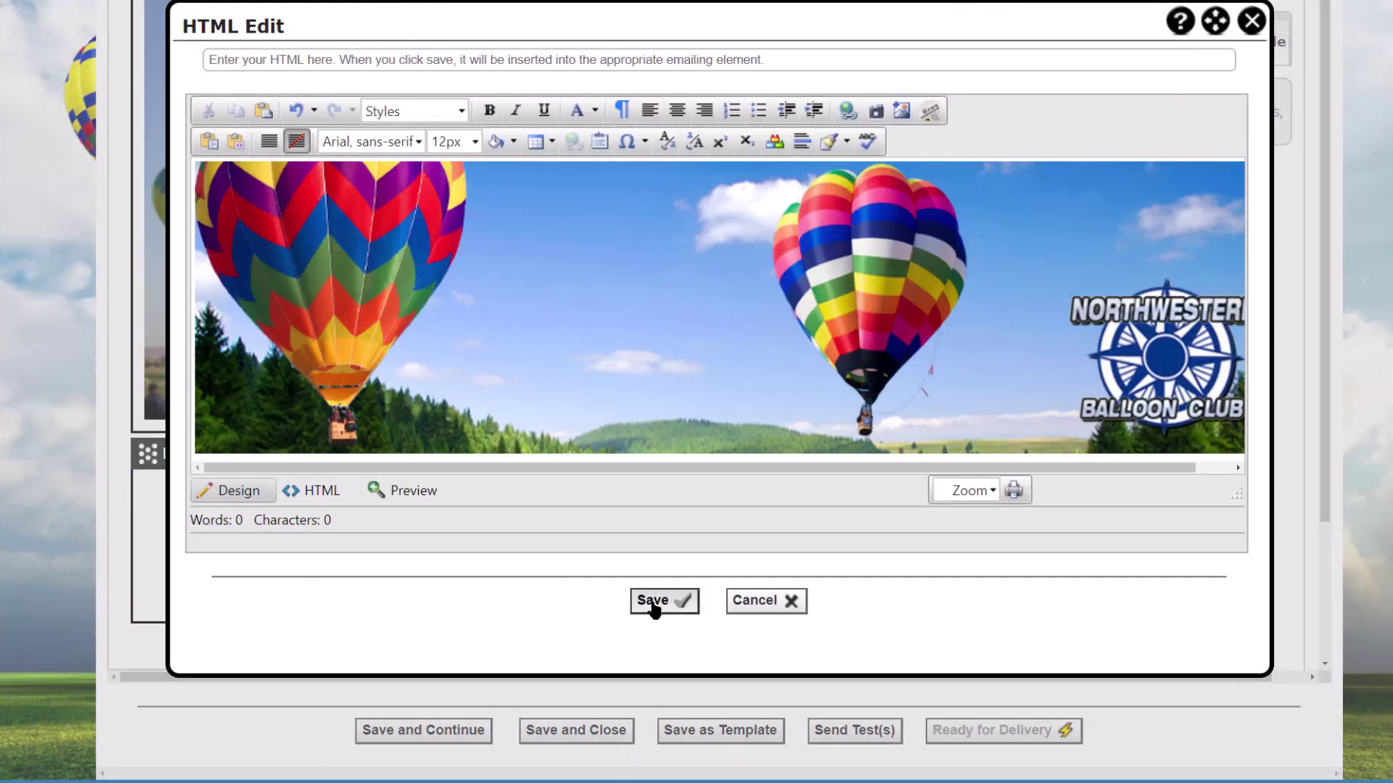
{"action": "left_click", "coordinate": [655, 603]}
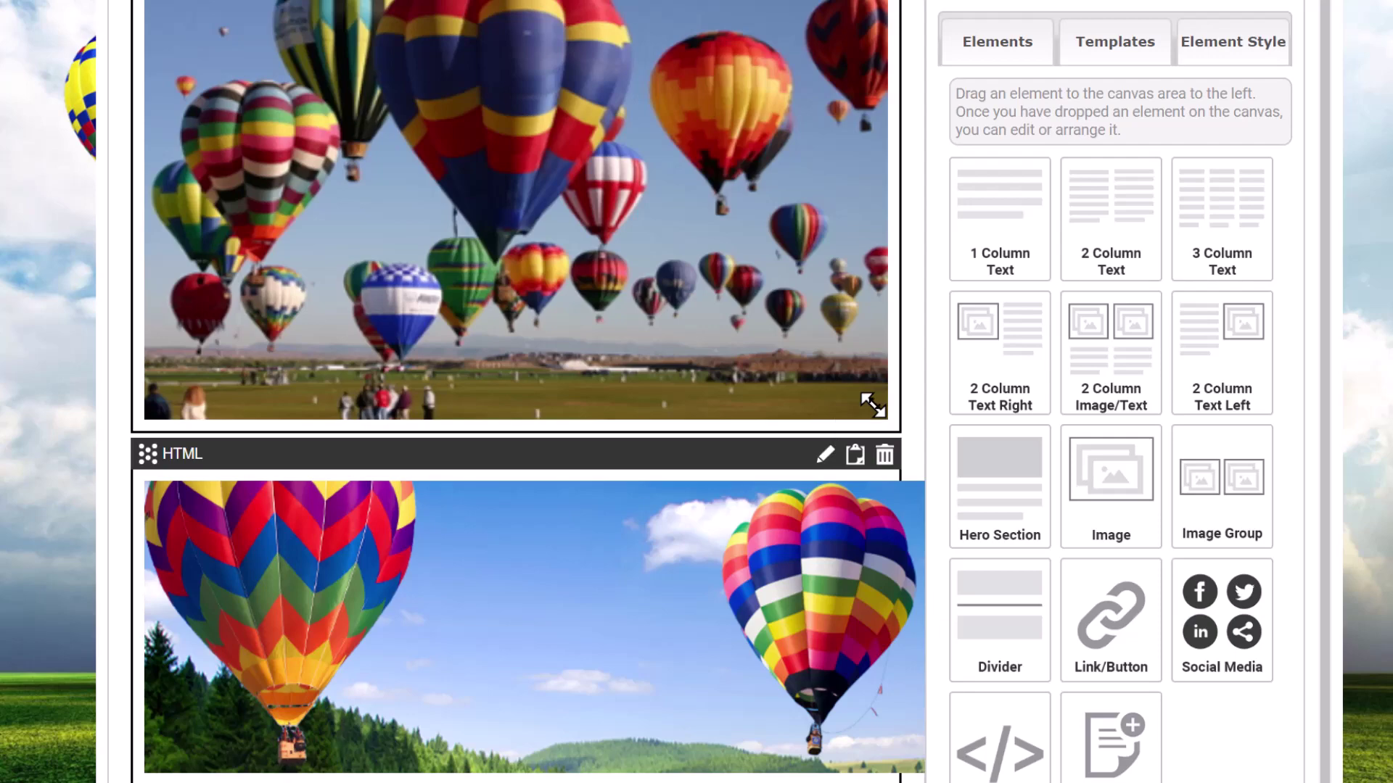
Step: Shrink the Awesome Balloons photo in the email's Image element
{"action": "left_click_drag", "start_coordinate": [868, 402], "coordinate": [434, 196]}
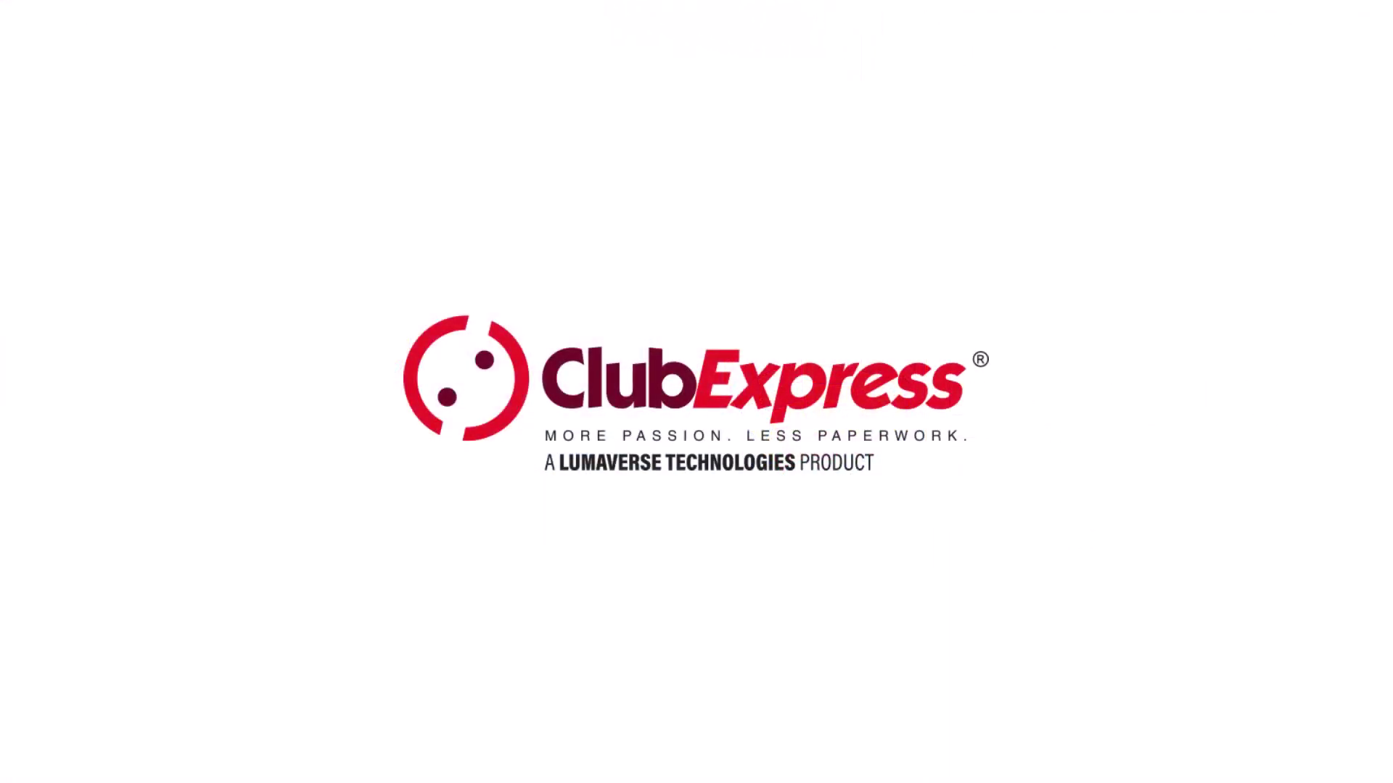